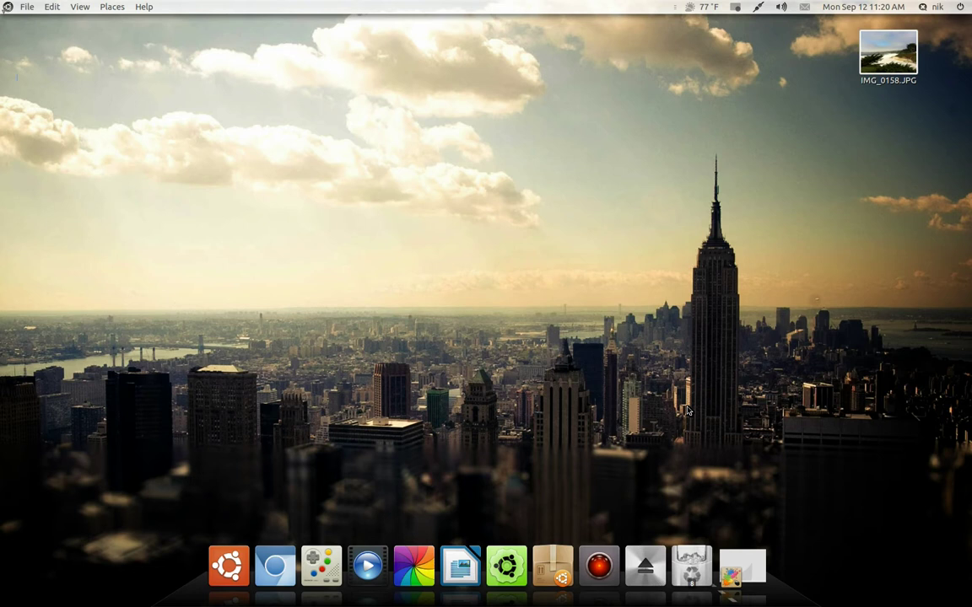
View the description of the gimp-resynthesizer package in Synaptic Package Manager, and close the package manager
key(ctrl+alt+Right)
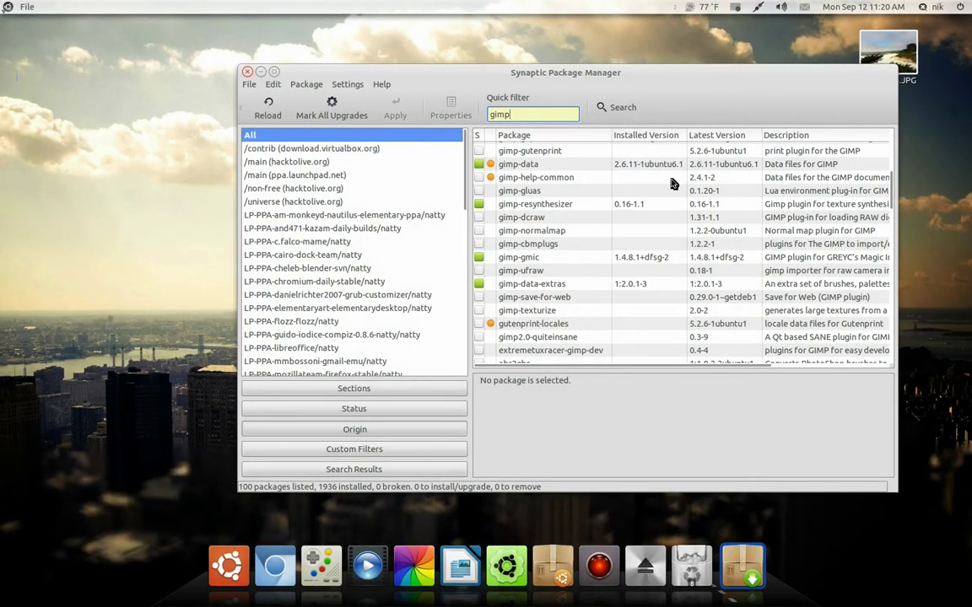
drag(651, 75, 547, 79)
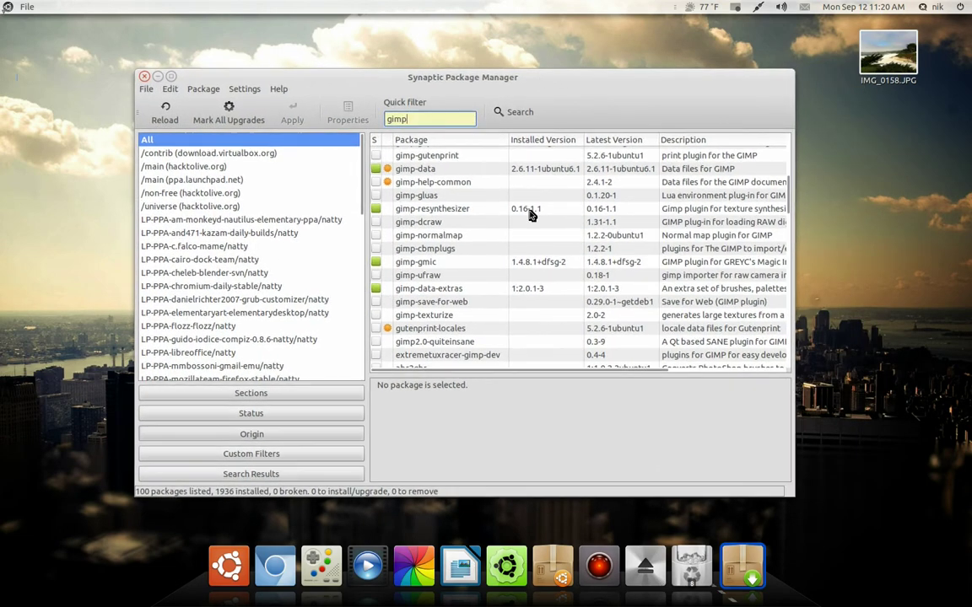
click(434, 209)
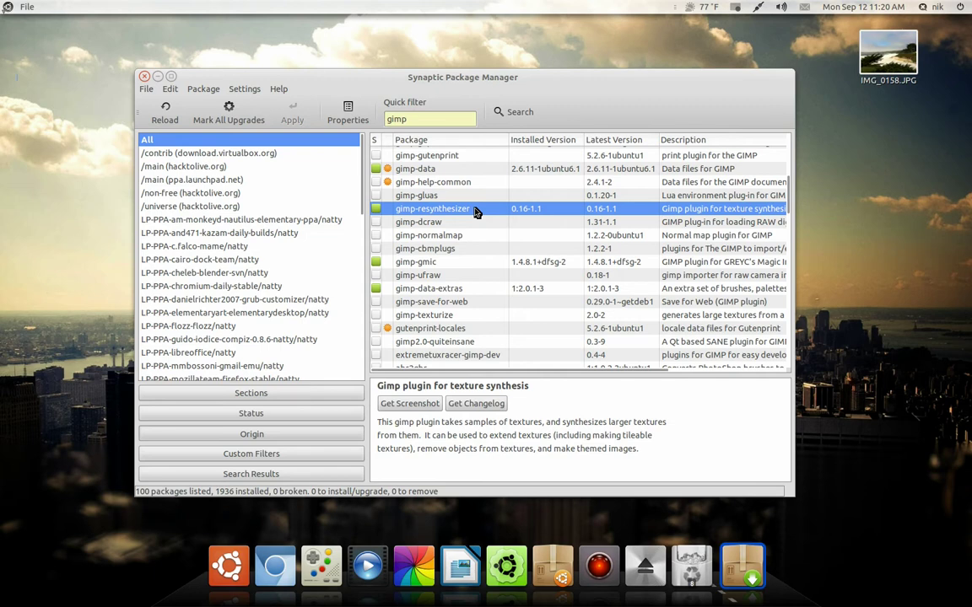
click(144, 77)
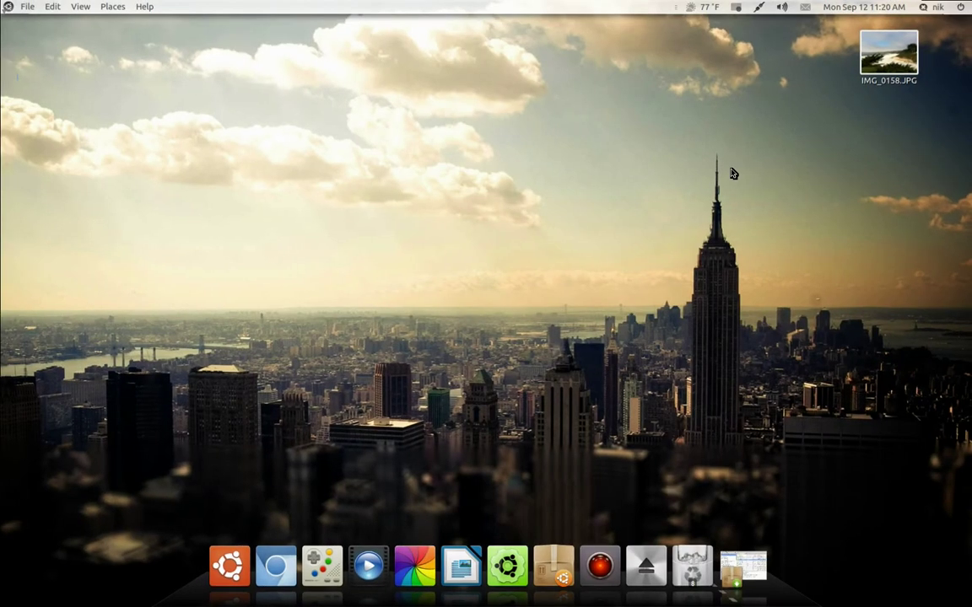
Open IMG_0158.JPG from the desktop, examine the chairs and table on the beach up close, and close the viewer
click(884, 58)
double_click(884, 59)
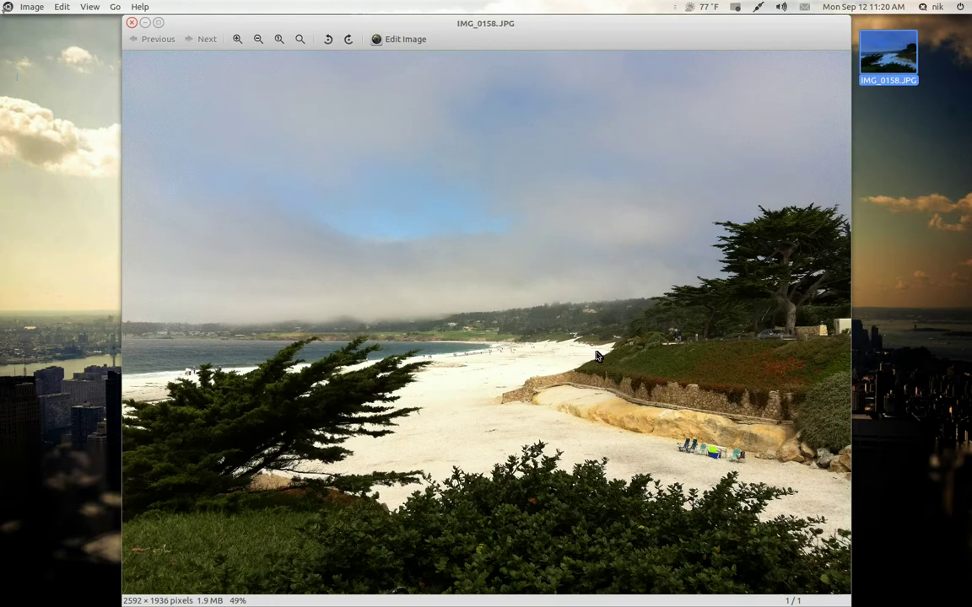
scroll(620, 433, up, 15)
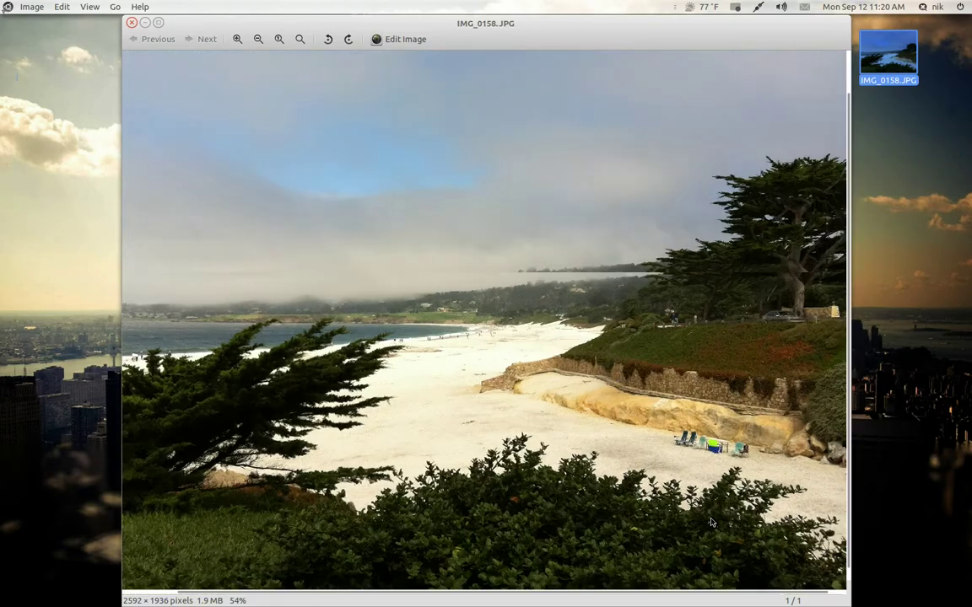
scroll(606, 445, up, 10)
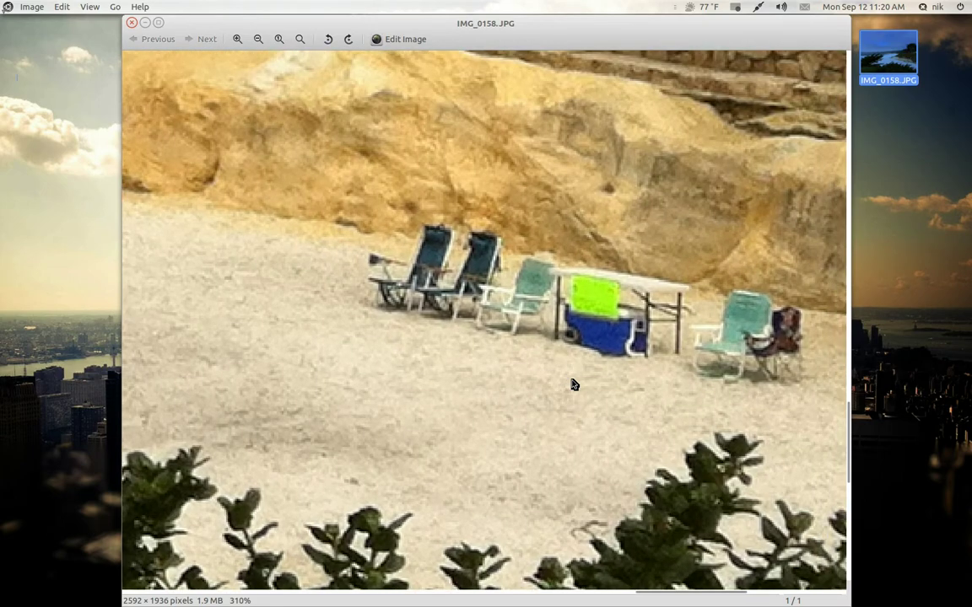
scroll(572, 385, down, 15)
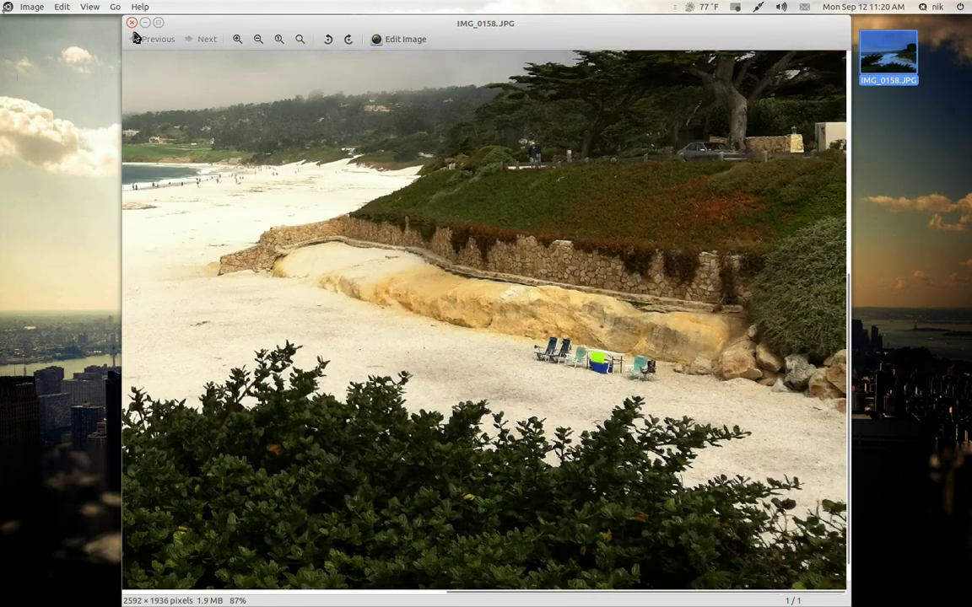
click(133, 24)
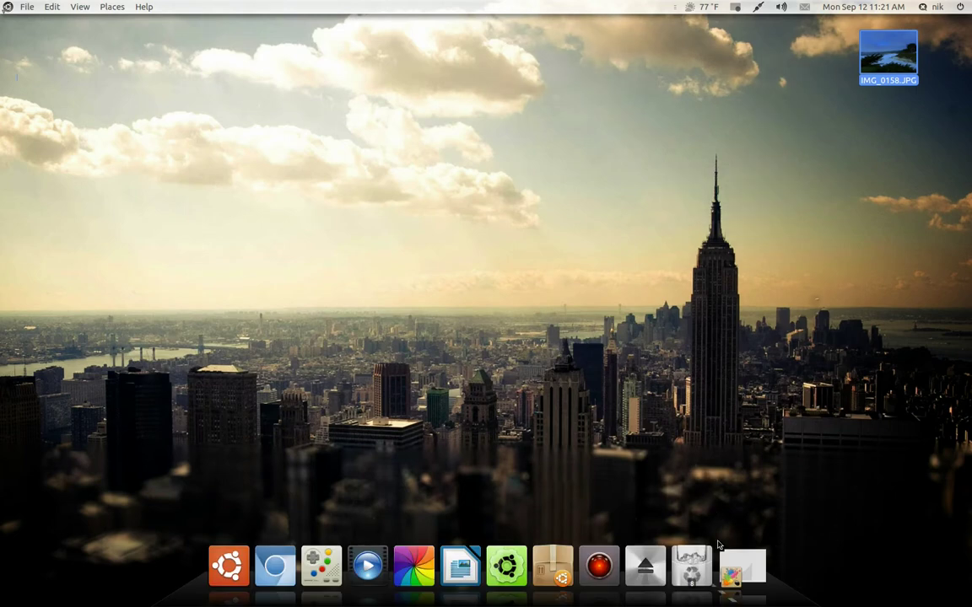
Switch to GIMP with IMG_0158.JPG open, and reposition and enlarge the image window beside the Toolbox
drag(723, 559, 725, 561)
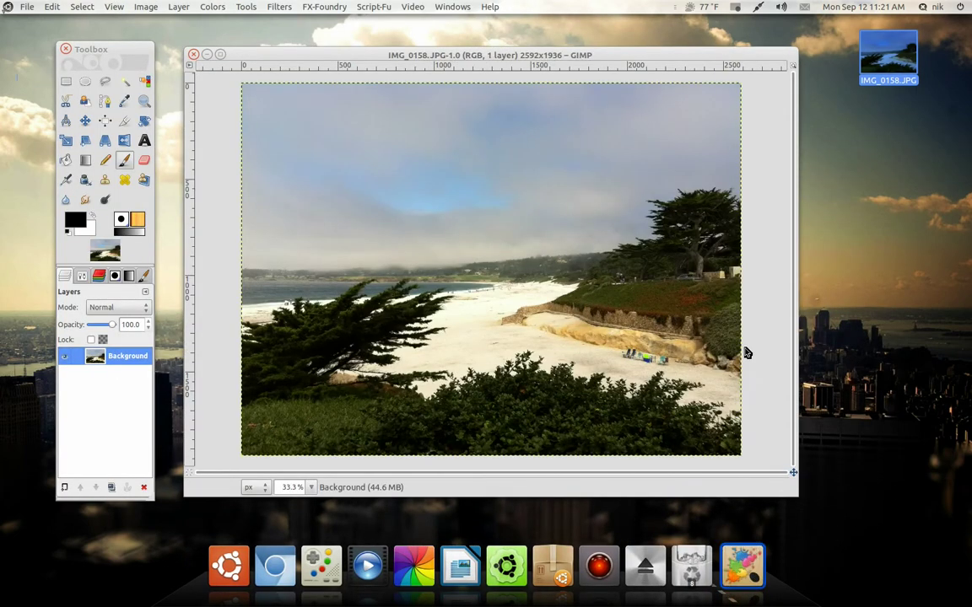
drag(321, 58, 304, 63)
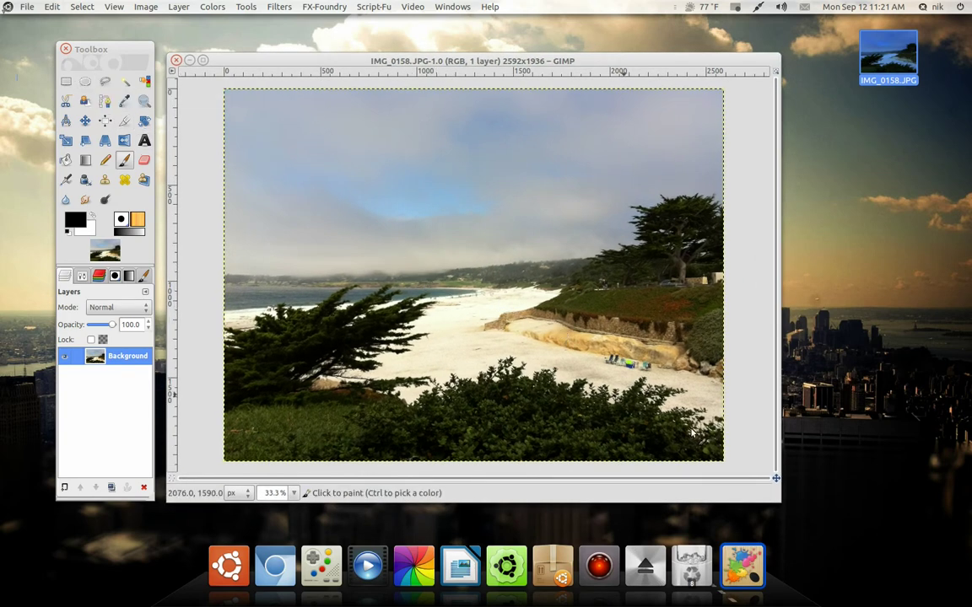
drag(778, 501, 903, 540)
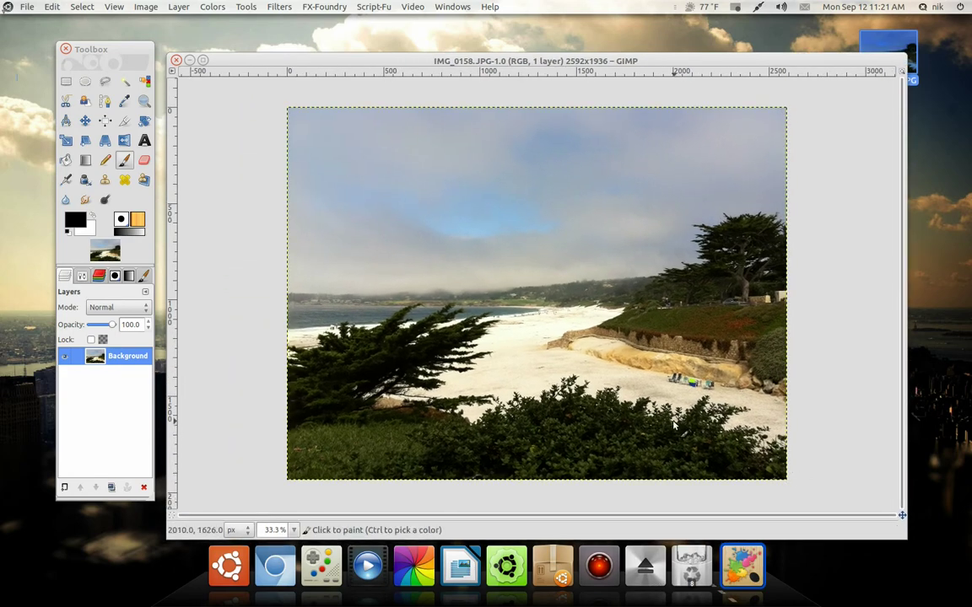
Outline the two dark blue beach chairs with a closed Free Select selection that includes their shadows
scroll(667, 393, up, 3)
drag(749, 358, 616, 377)
scroll(623, 371, up, 4)
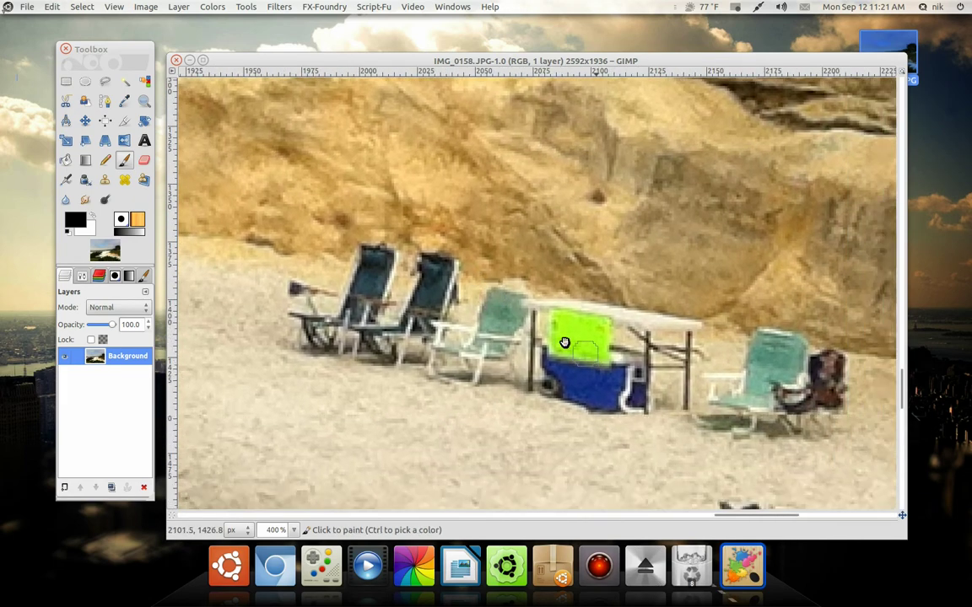
drag(565, 342, 546, 329)
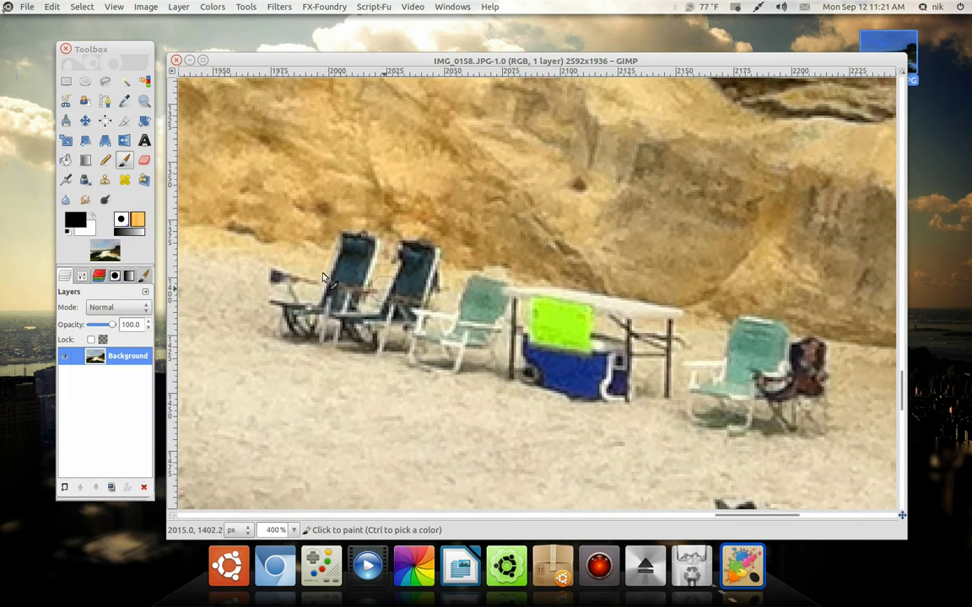
click(106, 88)
scroll(297, 256, left, 1)
scroll(297, 256, down, 1)
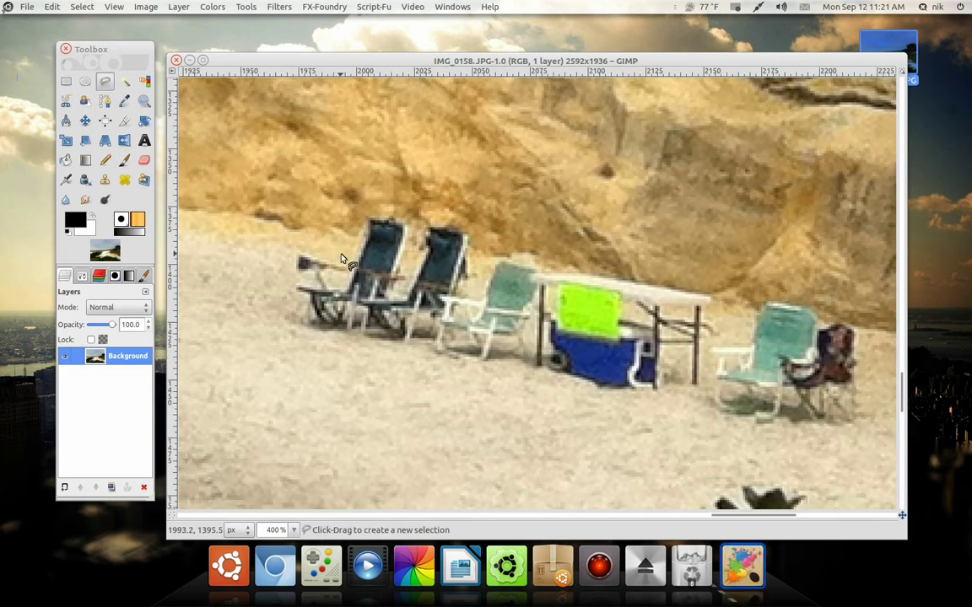
mouse_move(341, 255)
mouse_down()
mouse_move(299, 252)
mouse_move(304, 275)
mouse_up()
mouse_move(296, 305)
mouse_down()
mouse_move(289, 319)
mouse_move(301, 329)
mouse_move(353, 336)
mouse_up()
drag(399, 371, 347, 320)
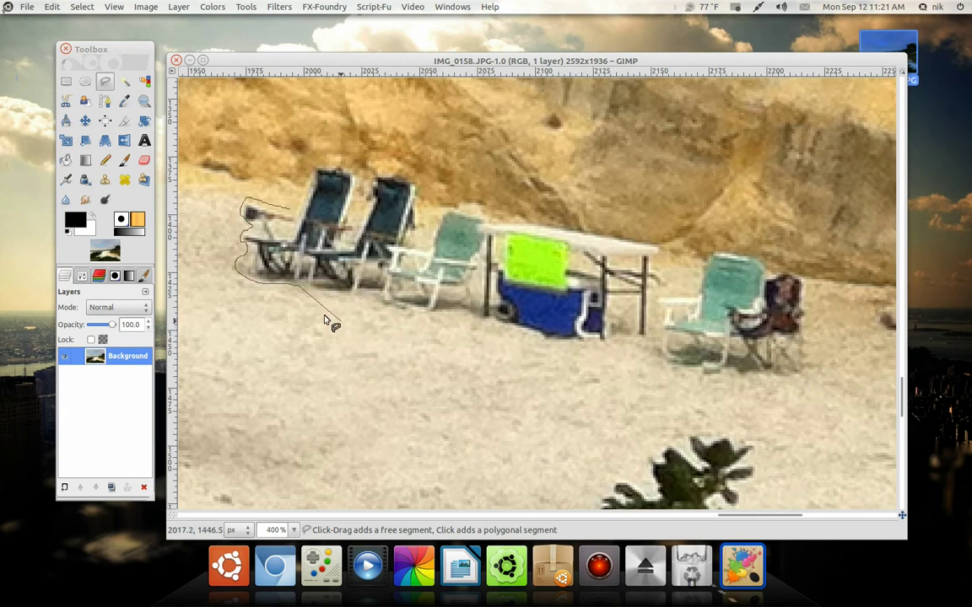
mouse_move(313, 292)
mouse_down()
mouse_move(384, 291)
mouse_move(390, 258)
mouse_move(422, 246)
mouse_move(445, 273)
mouse_up()
scroll(415, 233, up, 1)
scroll(445, 272, down, 3)
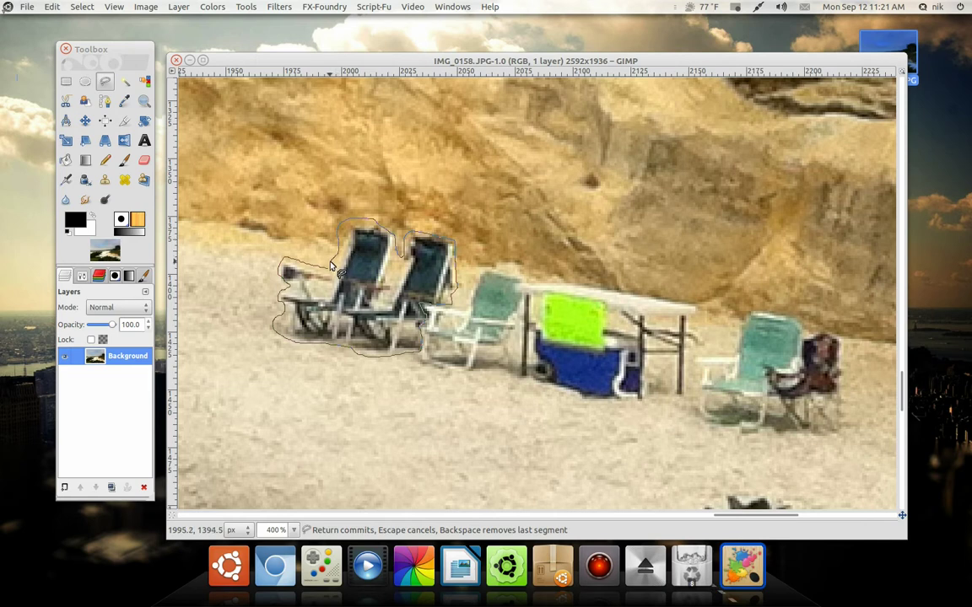
key(Return)
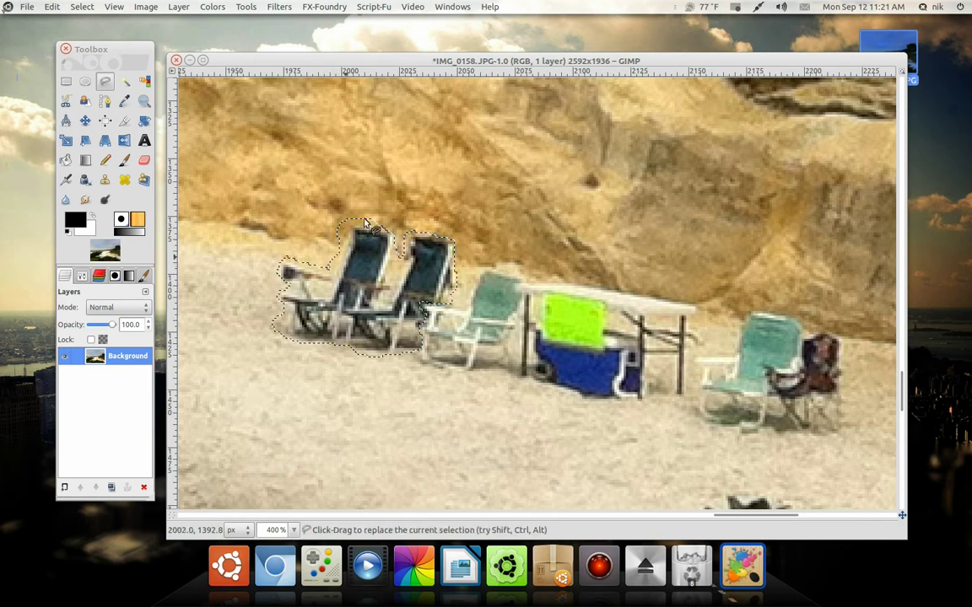
Run the Resynthesize filter on the selected chairs with horizontally and vertically tileable output fitted to bordering pixels
click(283, 7)
mouse_move(327, 199)
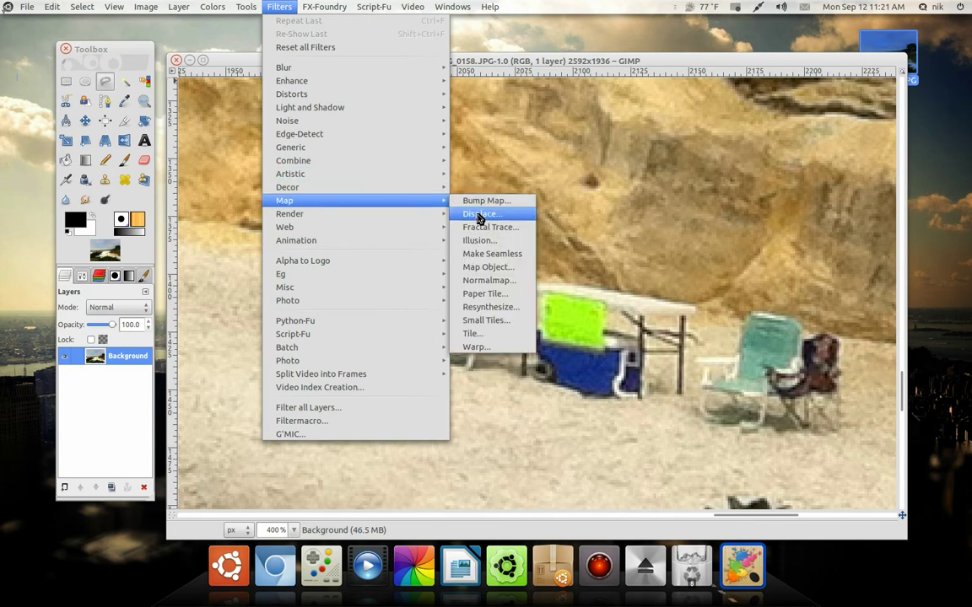
click(507, 305)
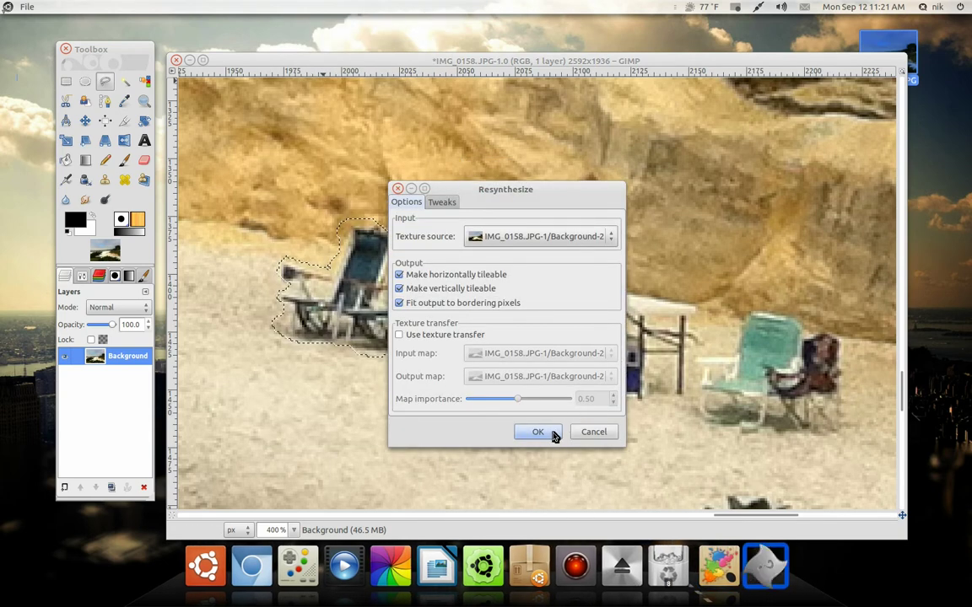
click(441, 202)
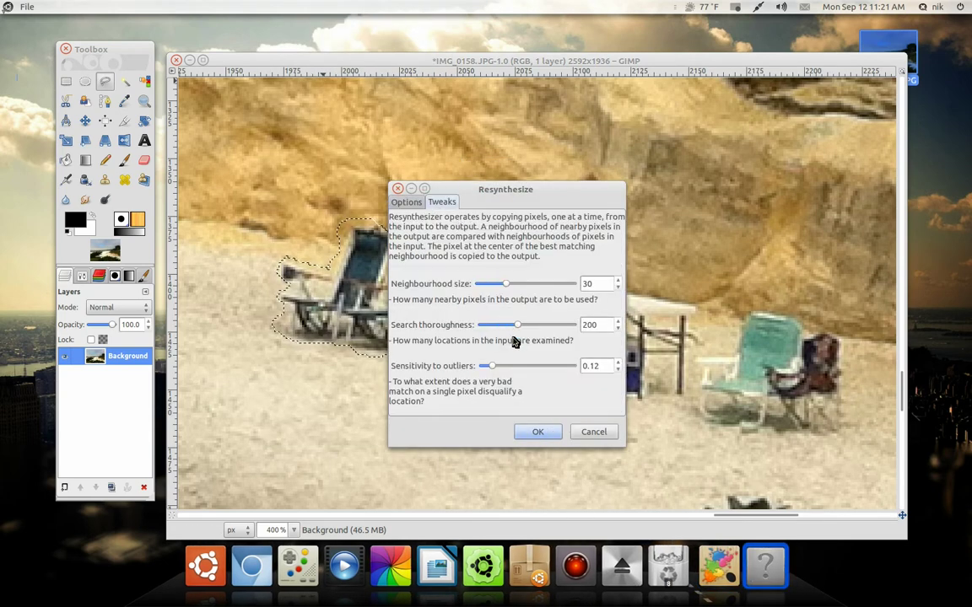
click(407, 202)
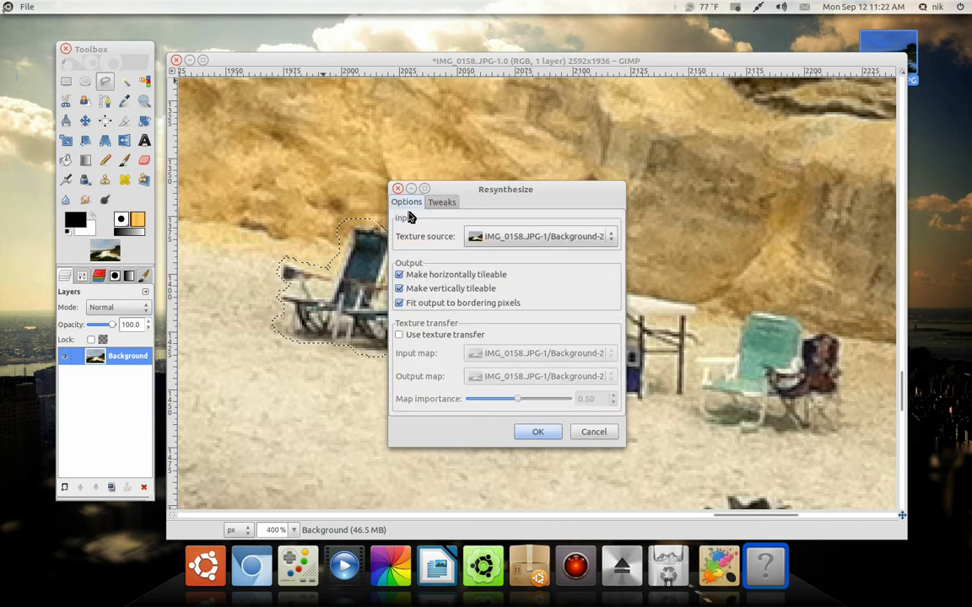
click(538, 432)
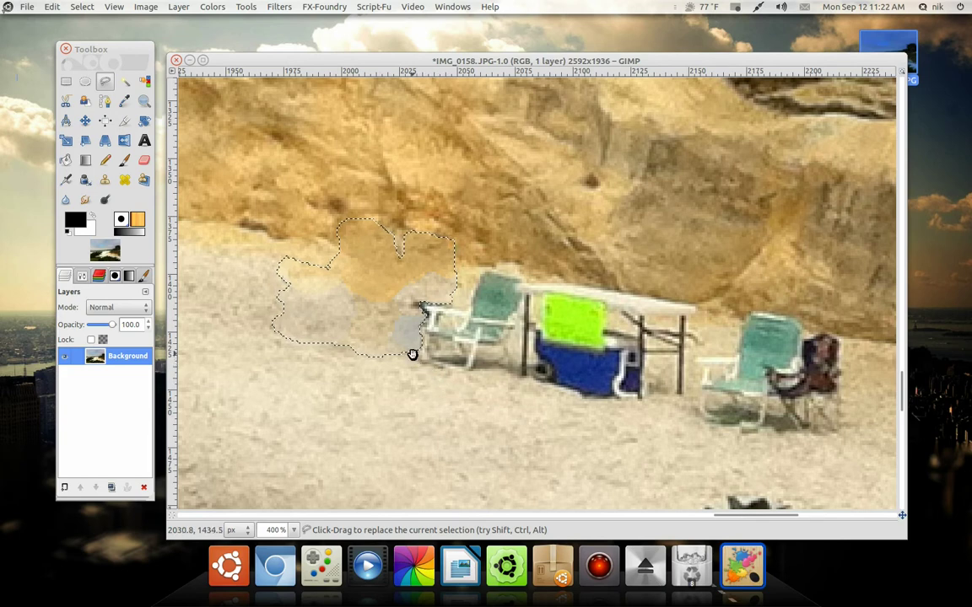
Inspect the filled area where the two dark blue chairs stood and clear its selection
drag(417, 360, 448, 396)
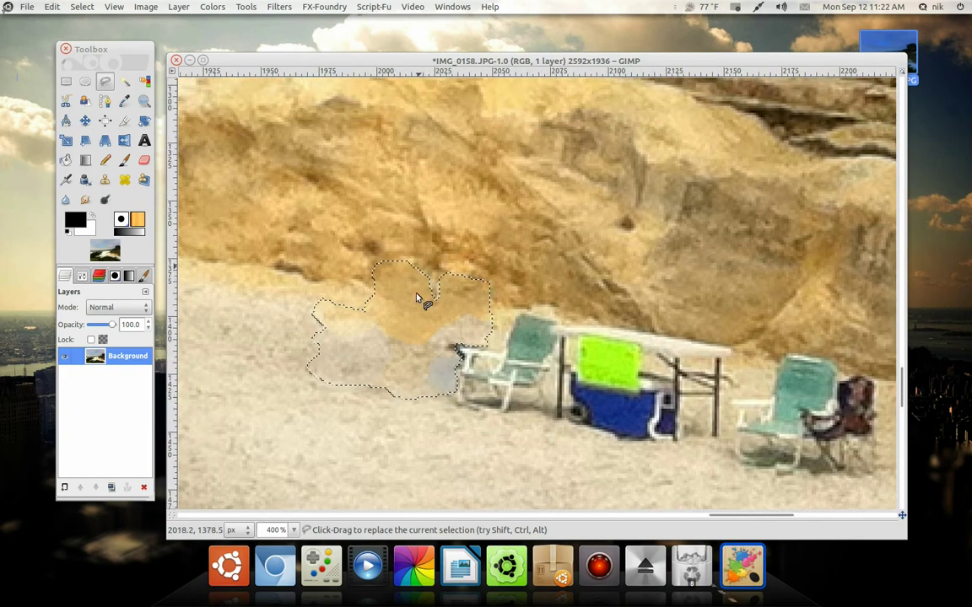
drag(434, 347, 486, 360)
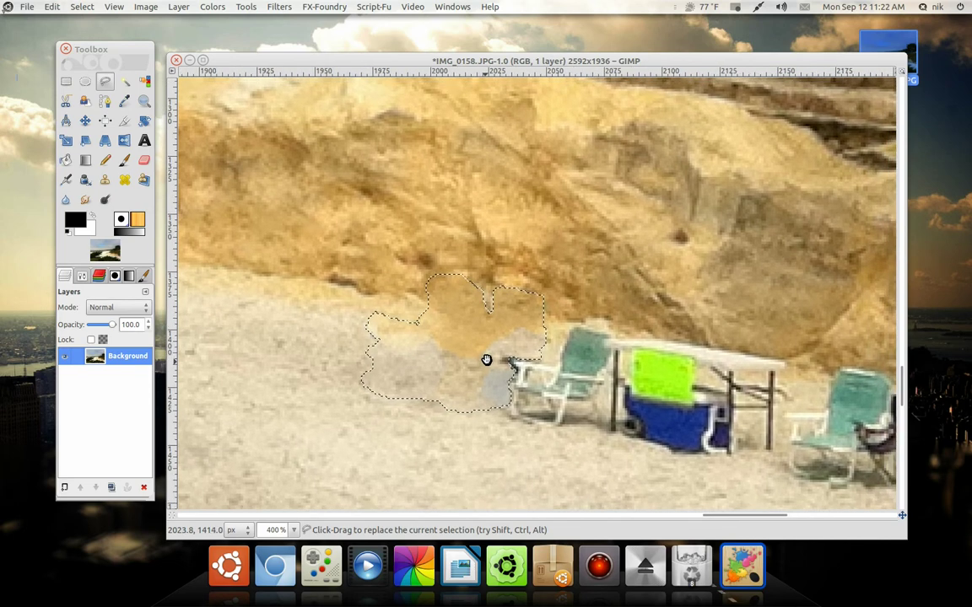
drag(443, 330, 343, 293)
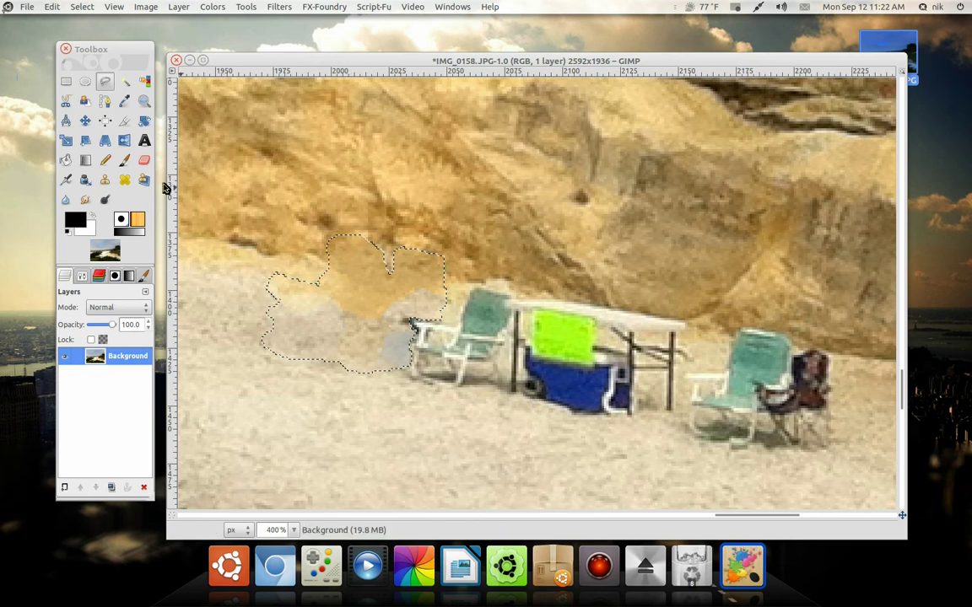
click(53, 7)
mouse_move(85, 7)
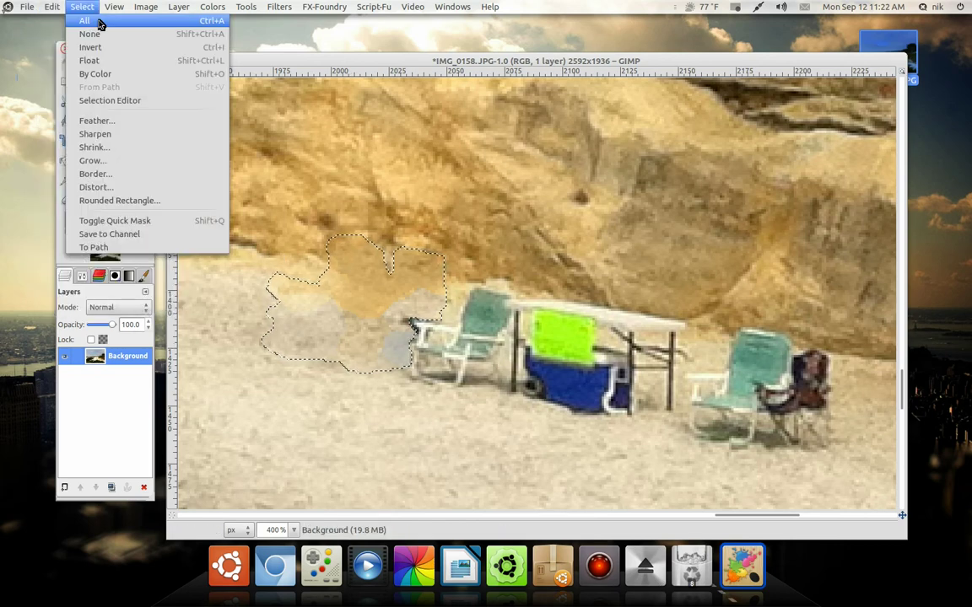
click(98, 34)
Outline the teal chair beside the table, together with the leftover bluish patch, as a Free Select selection
drag(468, 339, 411, 283)
mouse_move(408, 336)
mouse_down()
mouse_move(326, 313)
mouse_move(324, 282)
mouse_move(341, 258)
mouse_move(401, 259)
mouse_move(420, 230)
mouse_move(456, 239)
mouse_up()
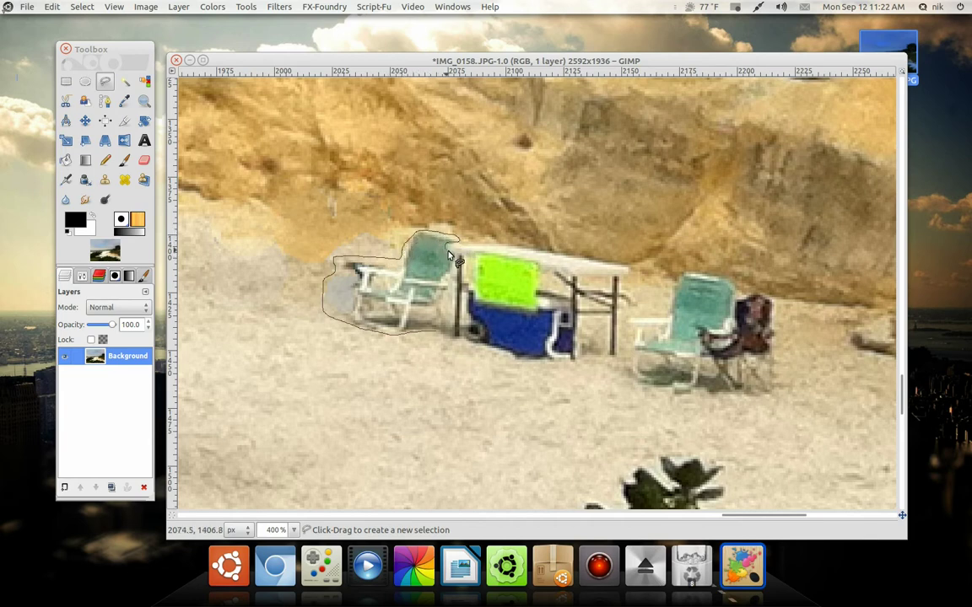
drag(455, 258, 454, 270)
key(Return)
Repeat the Resynthesize filter on the selected teal chair and clear the selection
click(281, 8)
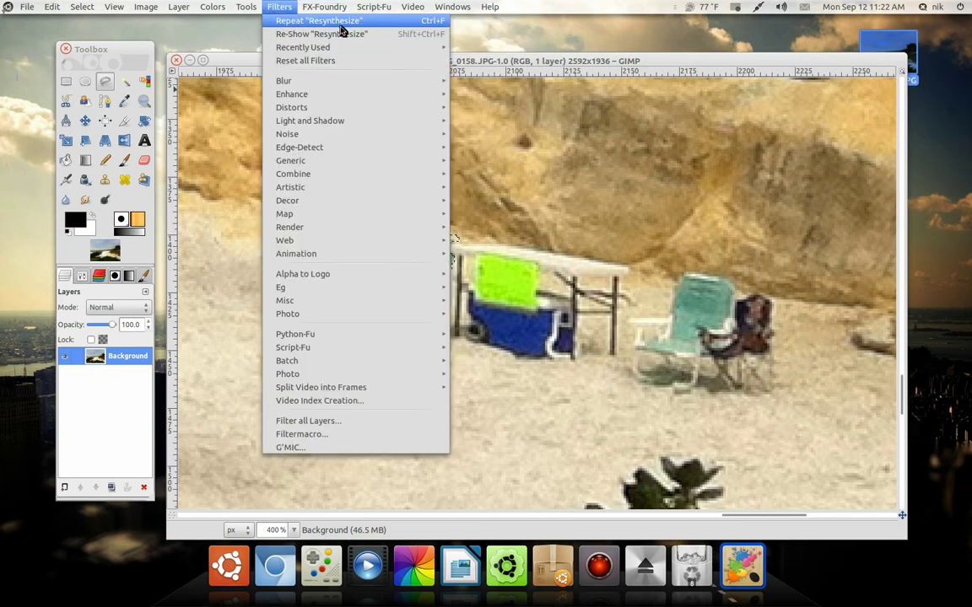
mouse_move(325, 213)
click(320, 25)
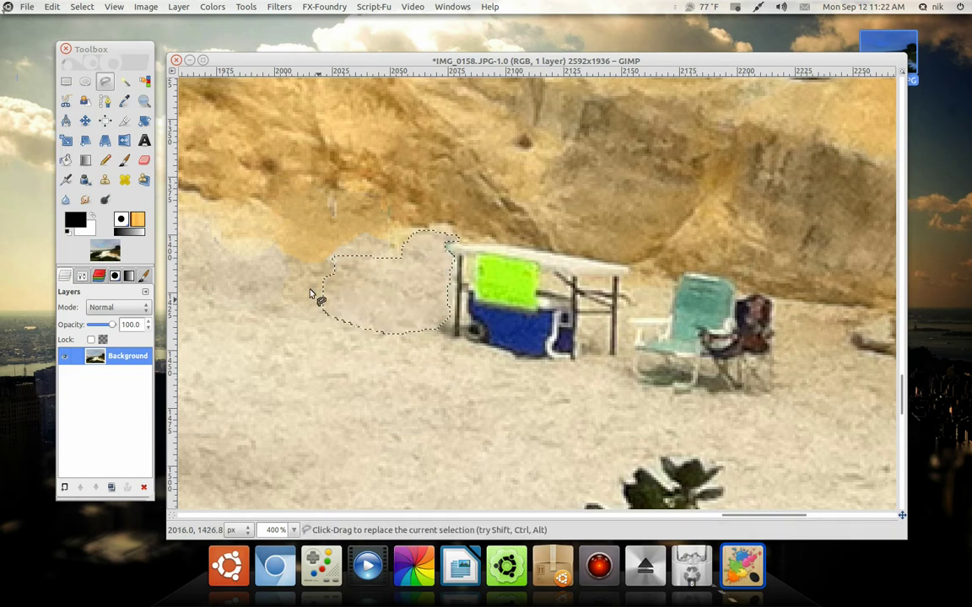
scroll(353, 304, down, 2)
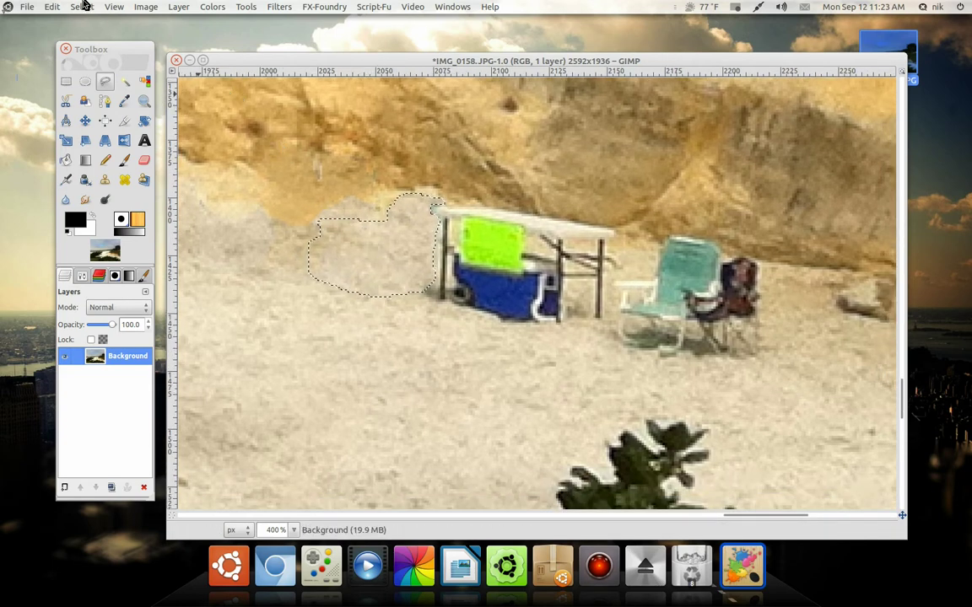
click(82, 7)
click(99, 38)
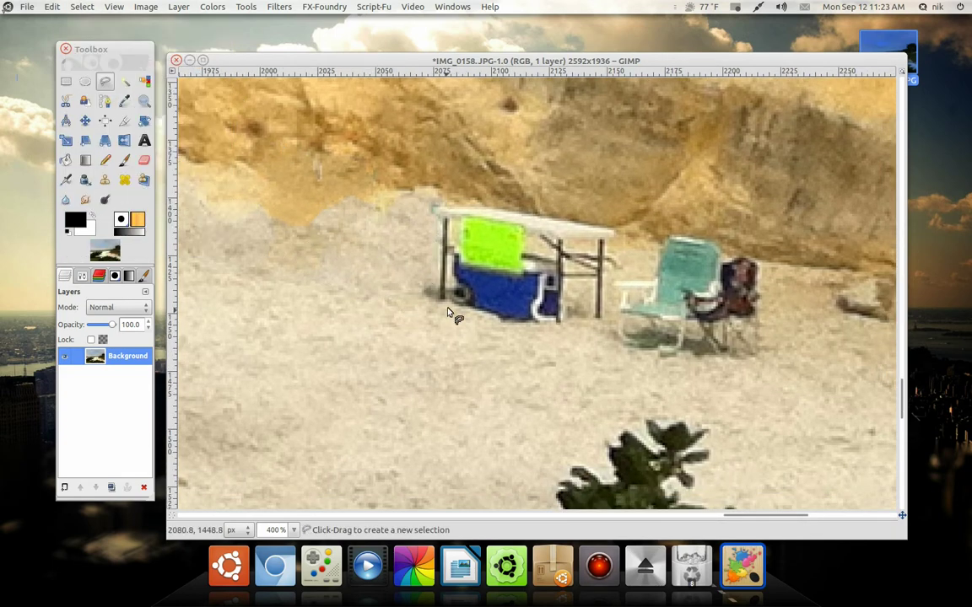
Outline the folding table with the green cloth and blue cooler as a closed Free Select selection
scroll(380, 287, right, 5)
scroll(379, 287, down, 1)
click(329, 277)
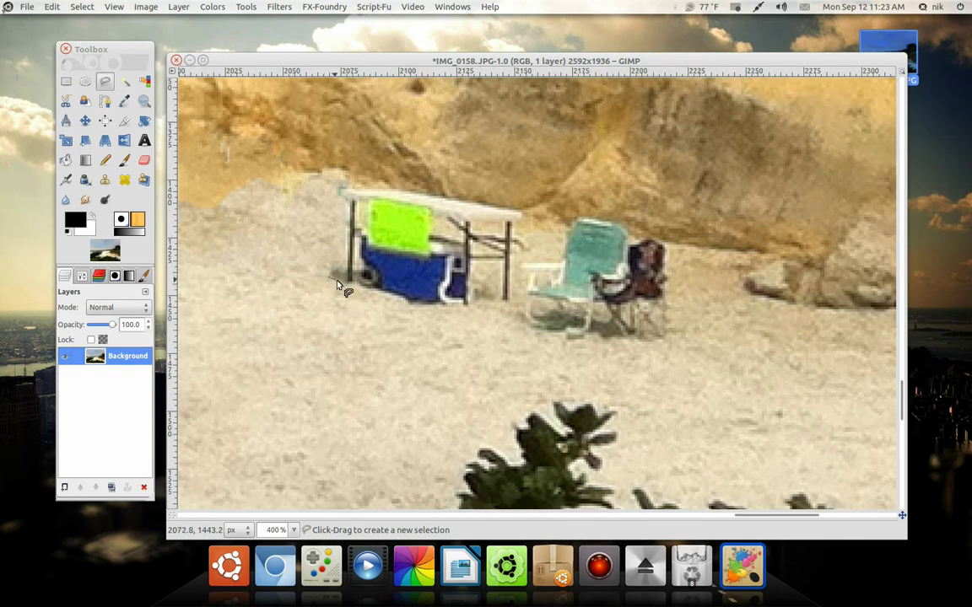
mouse_move(361, 291)
mouse_down()
mouse_move(424, 311)
mouse_move(497, 306)
mouse_move(512, 302)
mouse_move(521, 259)
mouse_move(538, 252)
mouse_move(523, 275)
mouse_move(534, 255)
mouse_move(554, 301)
mouse_up()
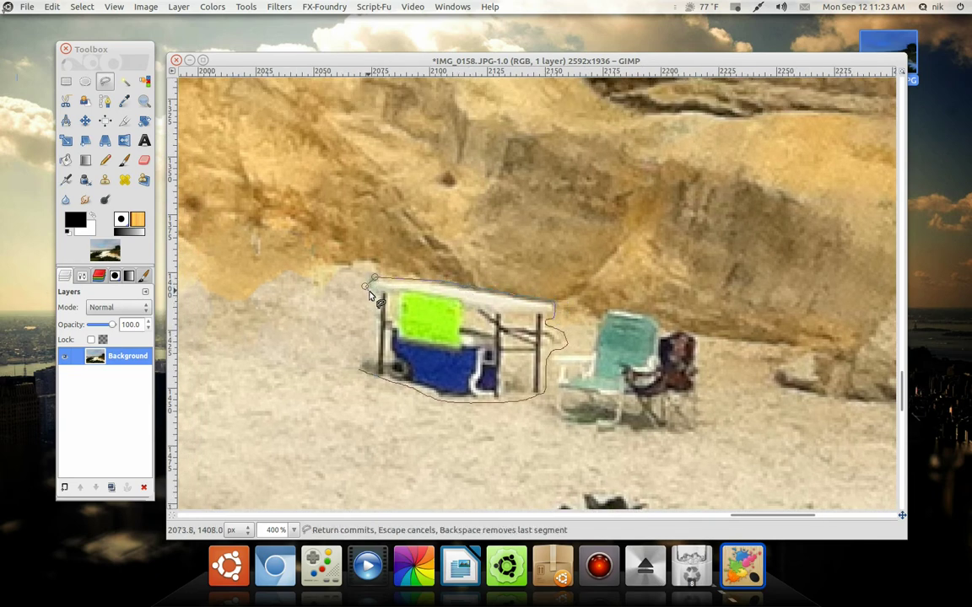
click(374, 279)
key(Return)
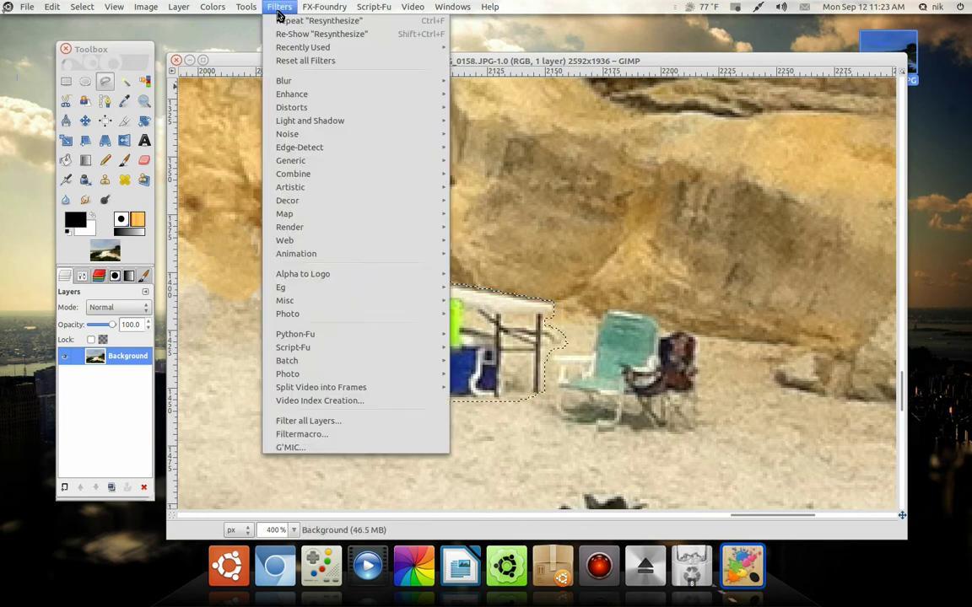
Repeat the Resynthesize filter on the selected folding table and cooler, and clear the selection
click(295, 20)
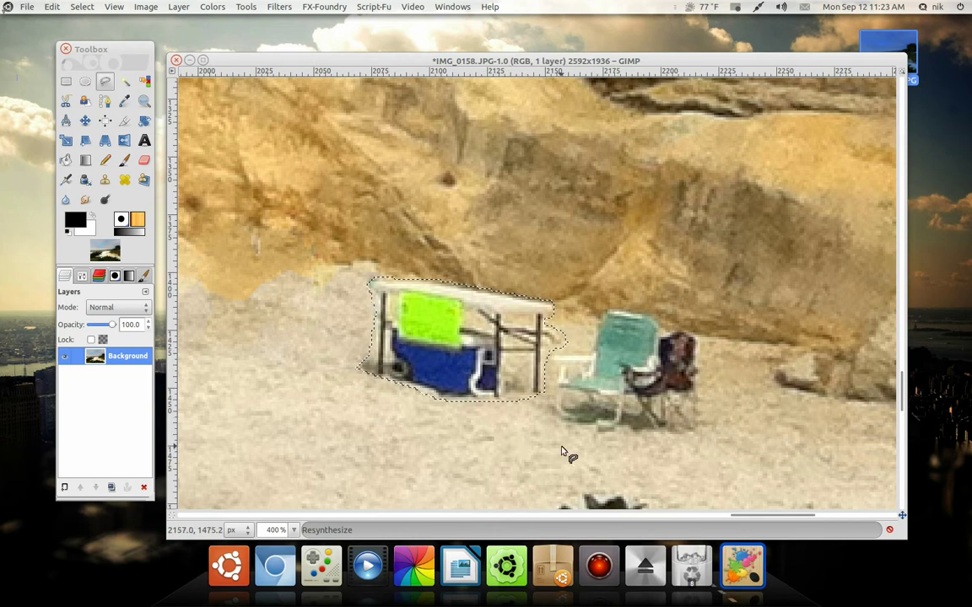
mouse_move(565, 448)
mouse_down()
mouse_move(550, 441)
mouse_move(590, 441)
mouse_move(557, 432)
mouse_up()
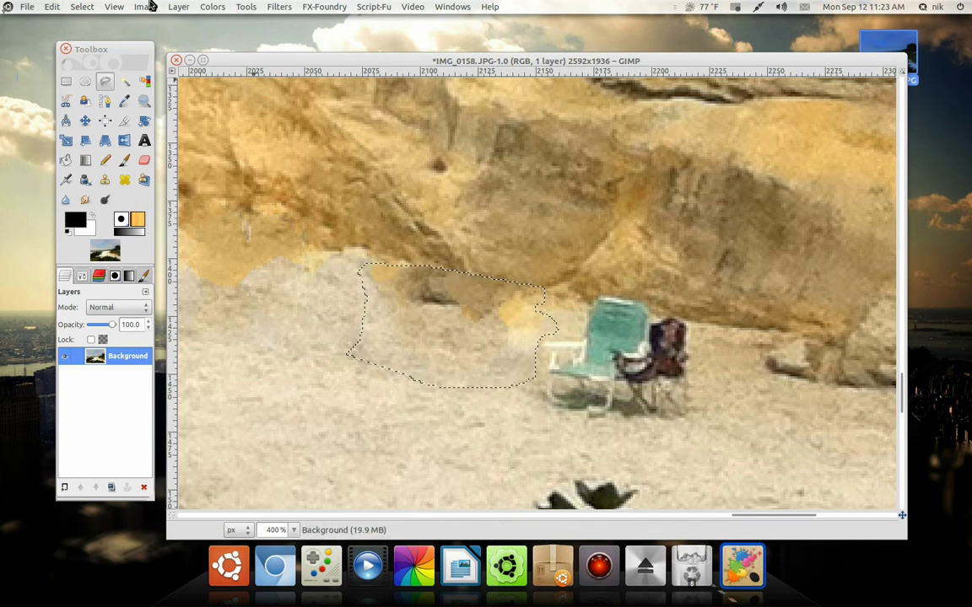
click(82, 6)
click(87, 36)
Outline the remaining teal chair and the dark folding chair beside it as one closed Free Select selection
scroll(358, 215, down, 2)
scroll(358, 215, right, 3)
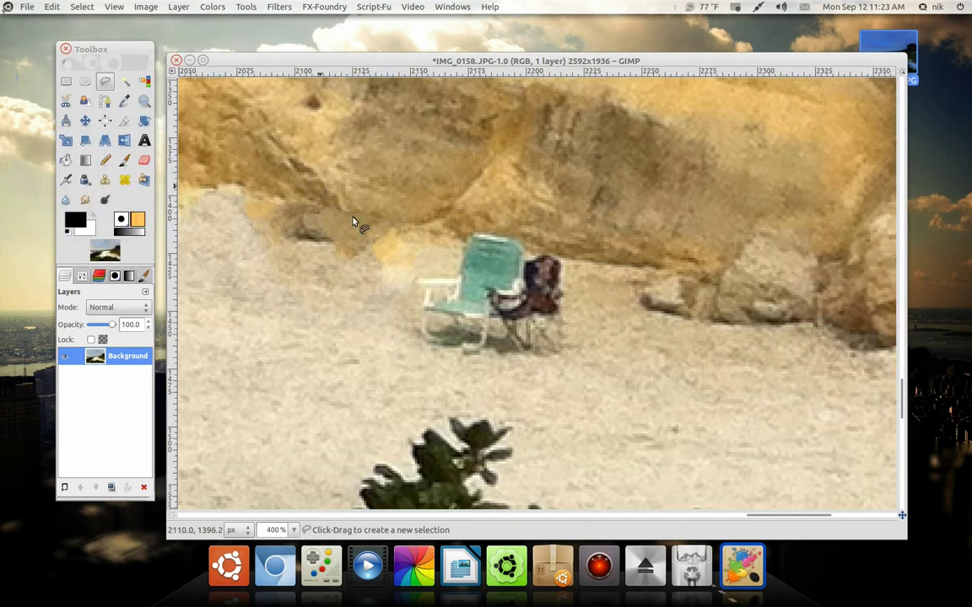
click(451, 272)
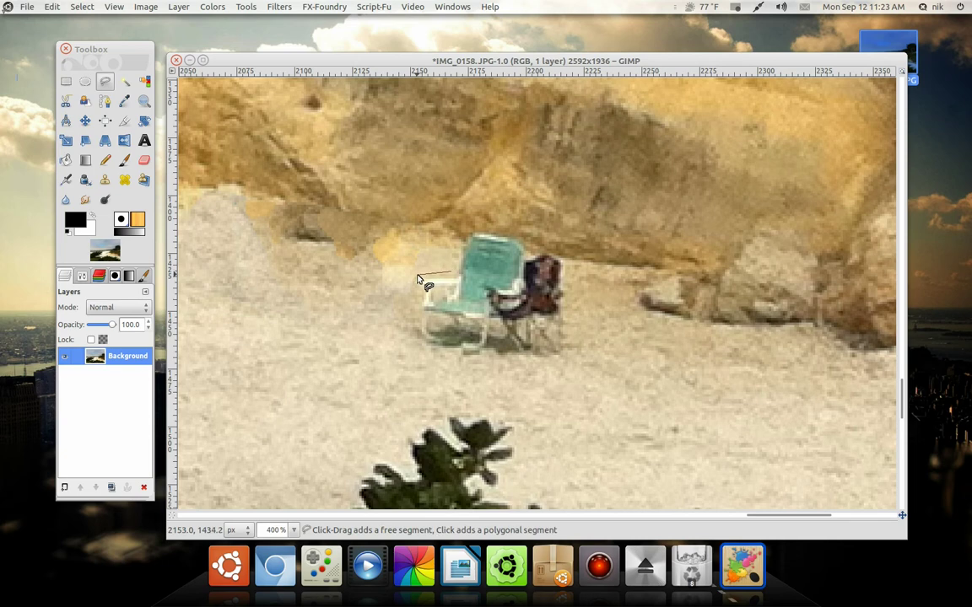
click(416, 275)
click(413, 285)
click(416, 329)
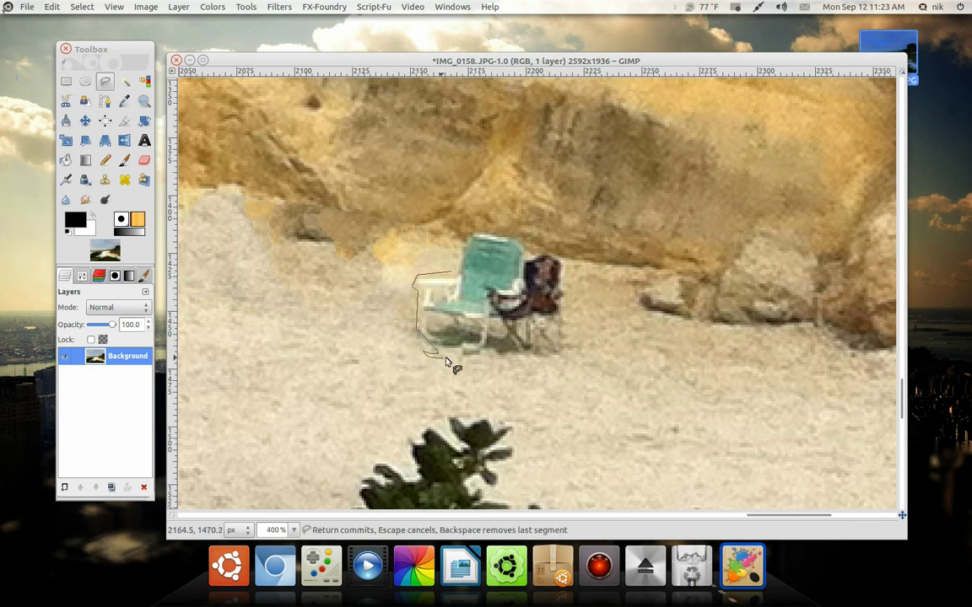
mouse_move(525, 369)
mouse_down()
mouse_move(558, 359)
mouse_move(570, 337)
mouse_move(566, 265)
mouse_move(512, 242)
mouse_up()
drag(452, 255, 451, 269)
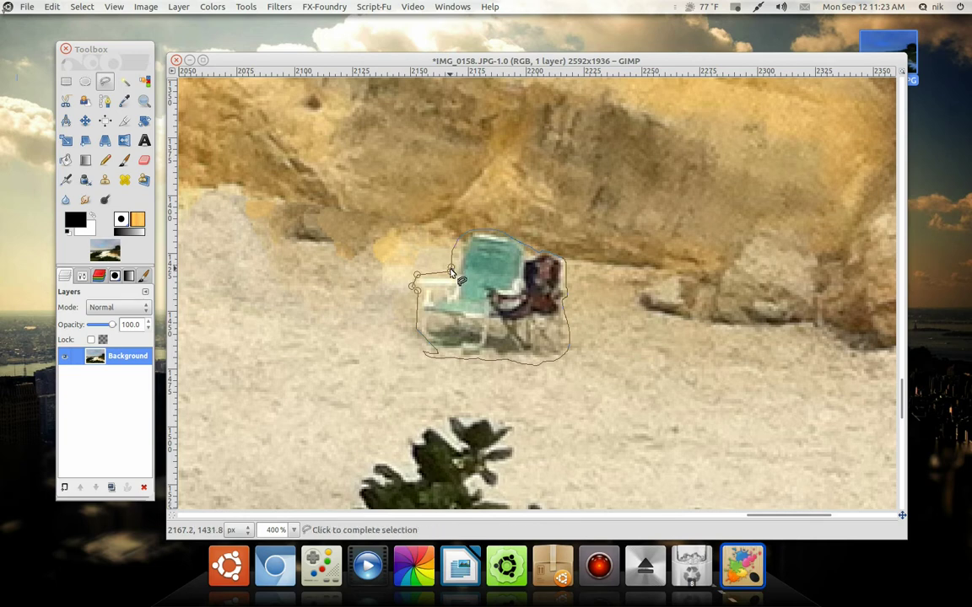
click(451, 272)
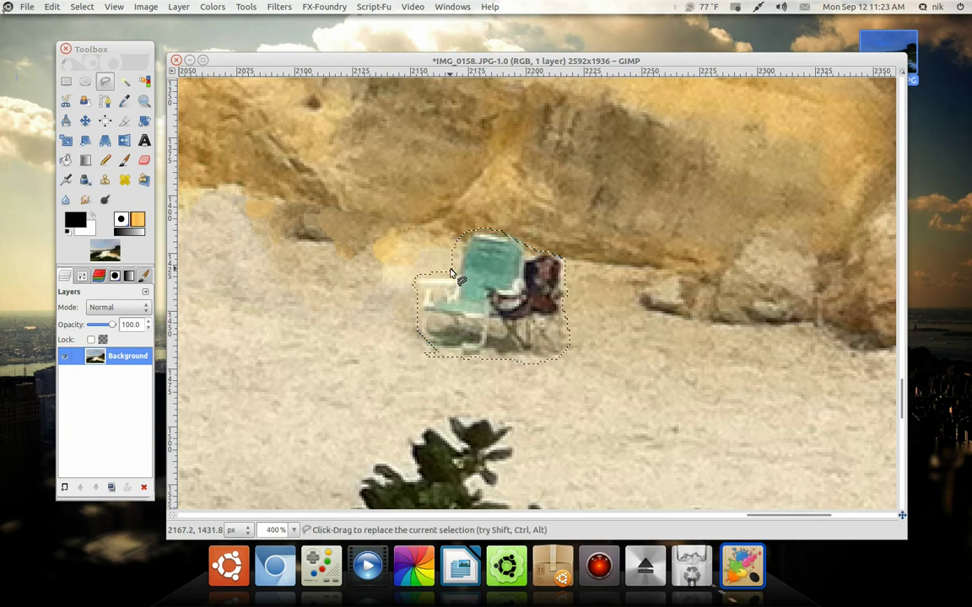
Repeat the Resynthesize filter on the two selected chairs, check the filled area and clear the selection
click(268, 6)
click(289, 18)
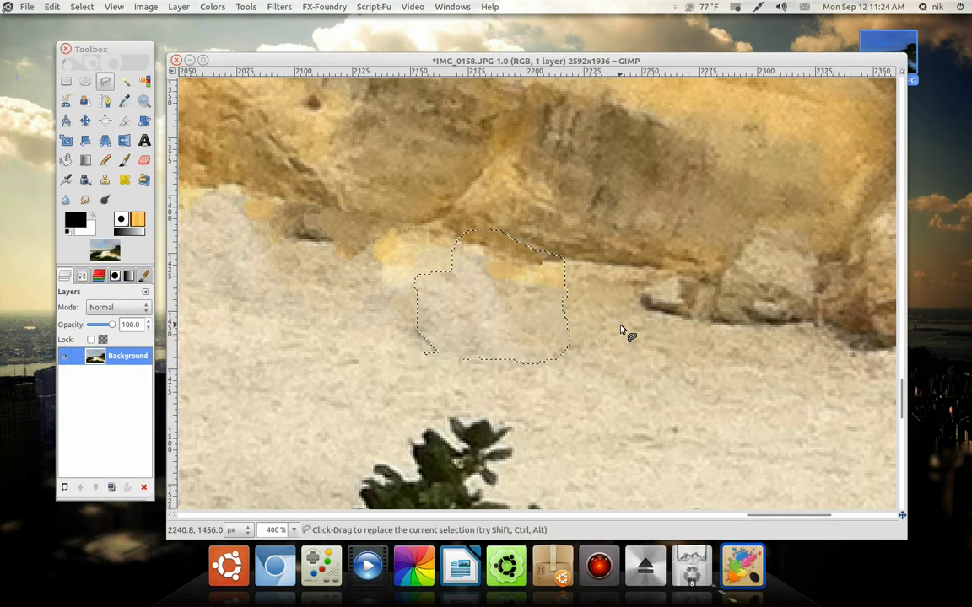
ctrl+scroll(623, 331, down, 3)
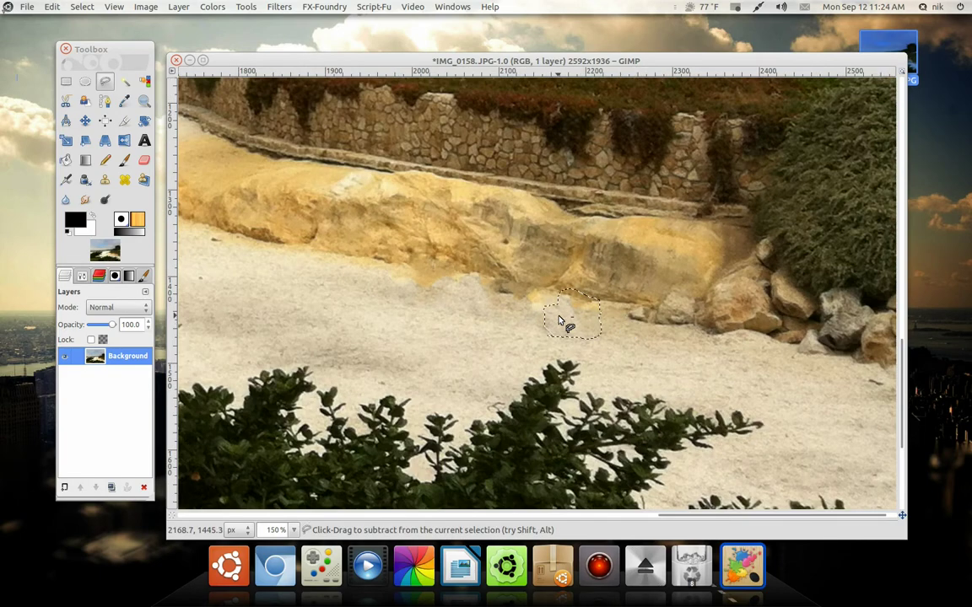
ctrl+scroll(558, 319, up, 4)
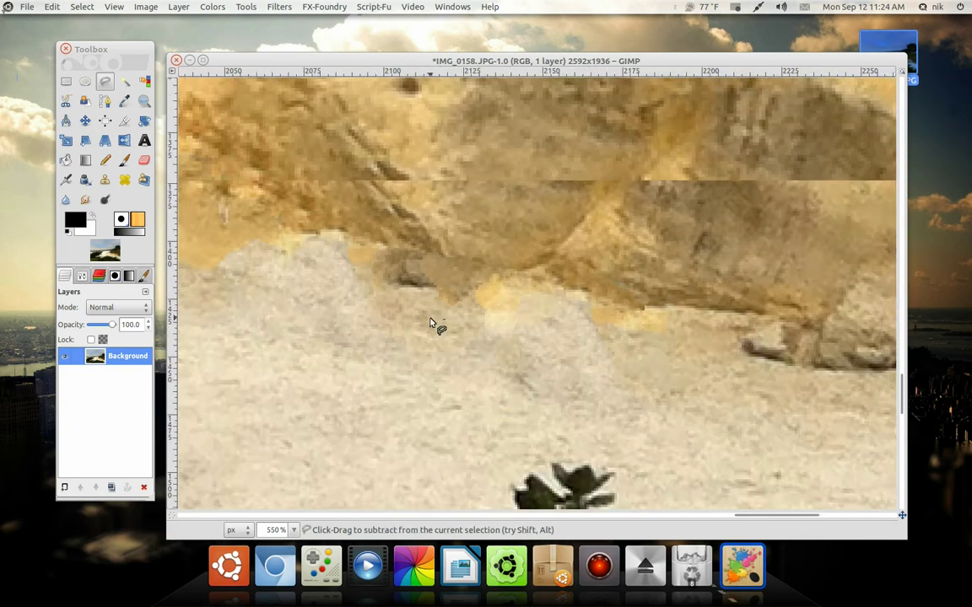
ctrl+scroll(431, 323, down, 3)
drag(394, 310, 412, 345)
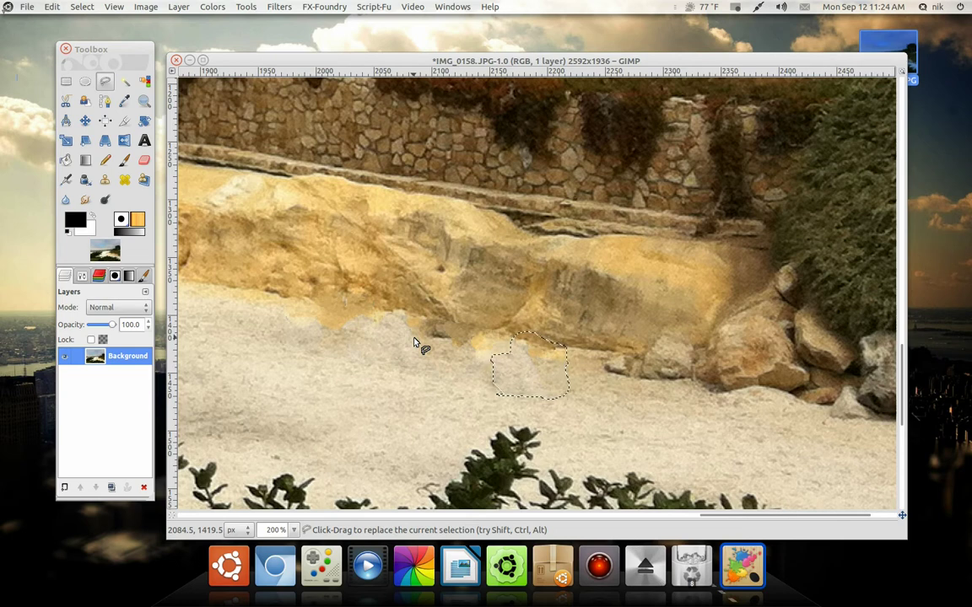
click(82, 7)
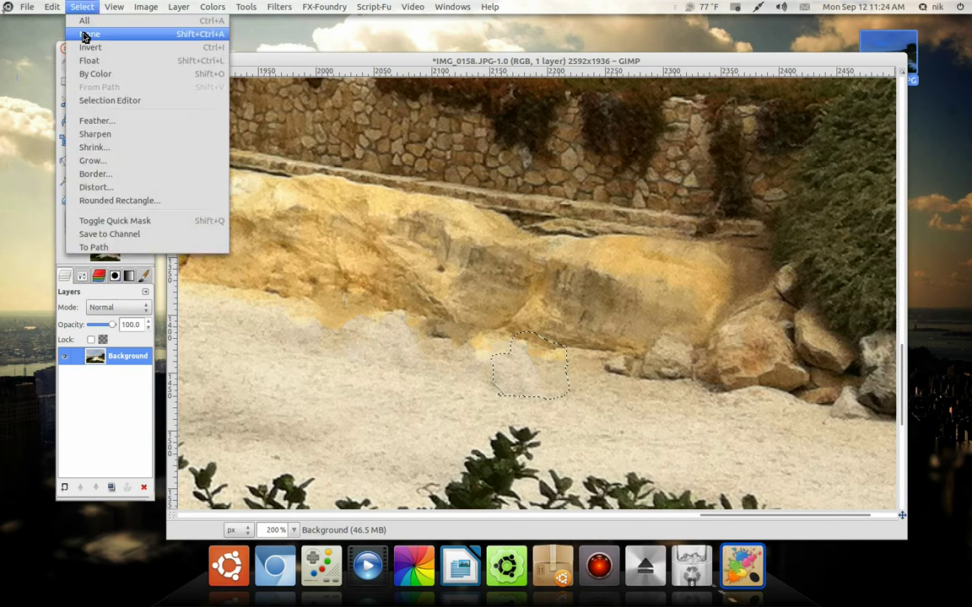
click(87, 34)
Outline a narrow strip of the intact cliff base, including its dark crevice, as a Free Select selection beside the smeared patch
scroll(574, 364, up, 3)
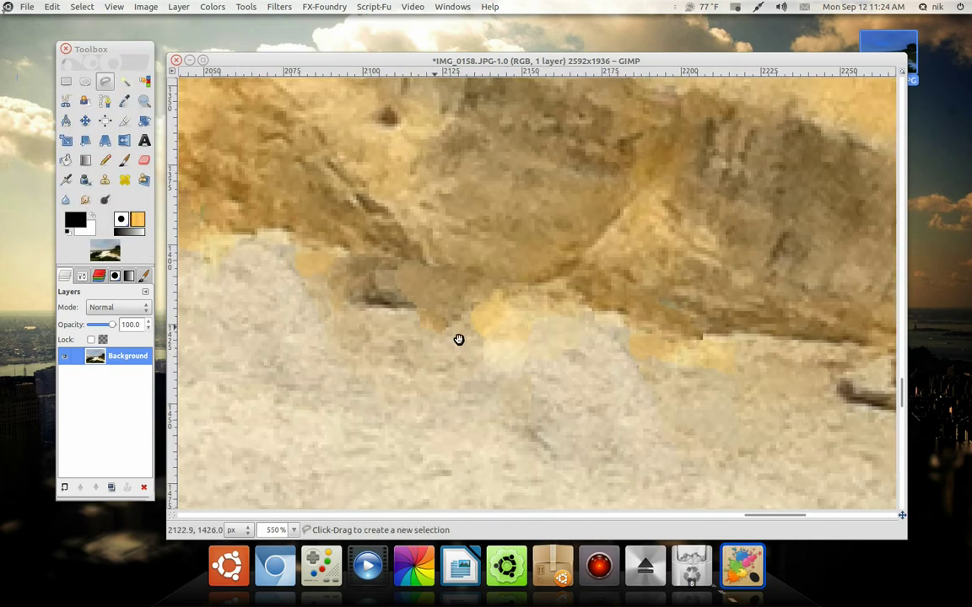
scroll(616, 396, down, 3)
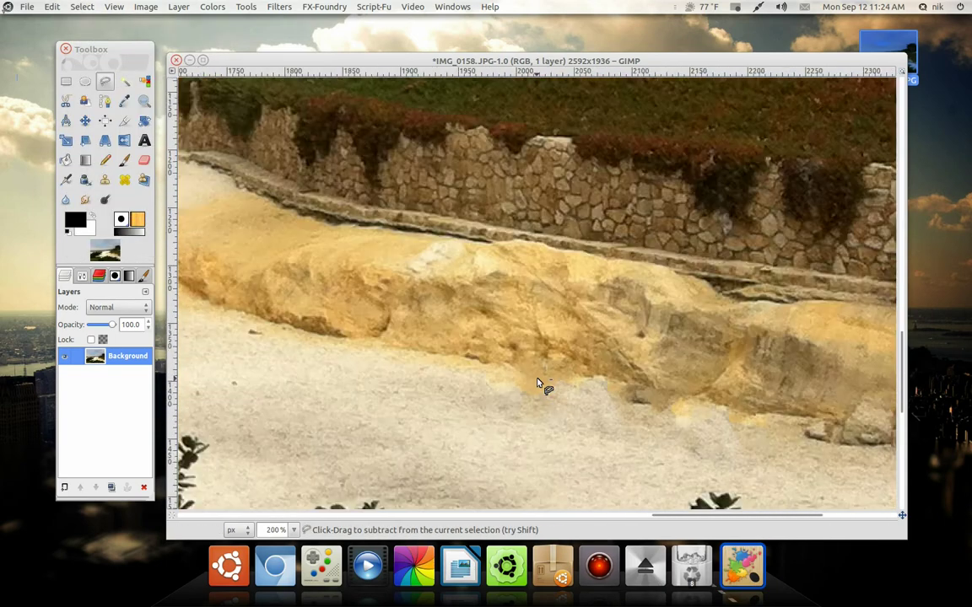
scroll(536, 385, up, 3)
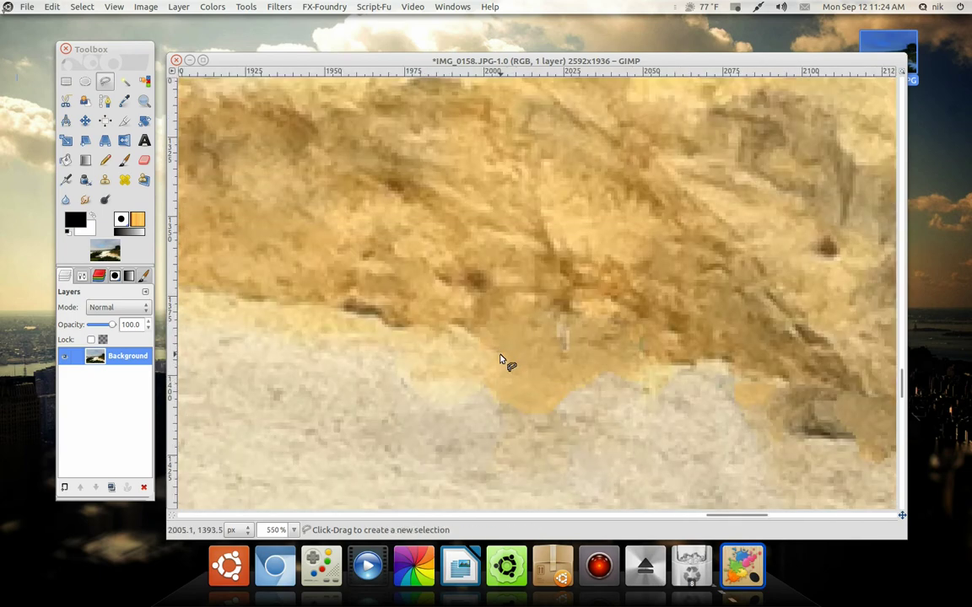
mouse_move(528, 367)
mouse_down()
mouse_move(677, 403)
mouse_move(635, 392)
mouse_up()
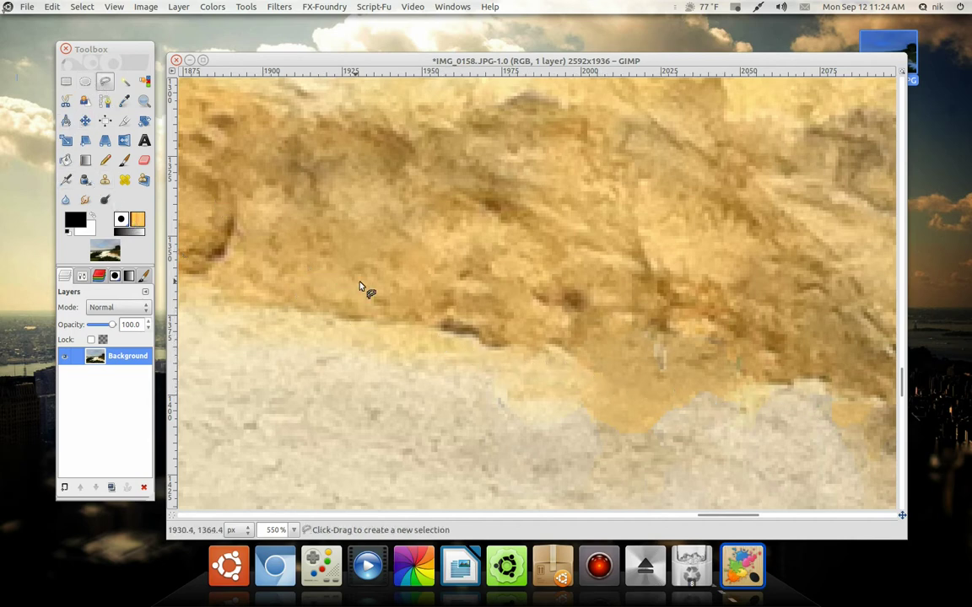
drag(364, 287, 360, 279)
mouse_move(340, 318)
mouse_down()
mouse_move(503, 351)
mouse_move(463, 313)
mouse_move(433, 307)
mouse_move(385, 302)
mouse_move(342, 317)
mouse_up()
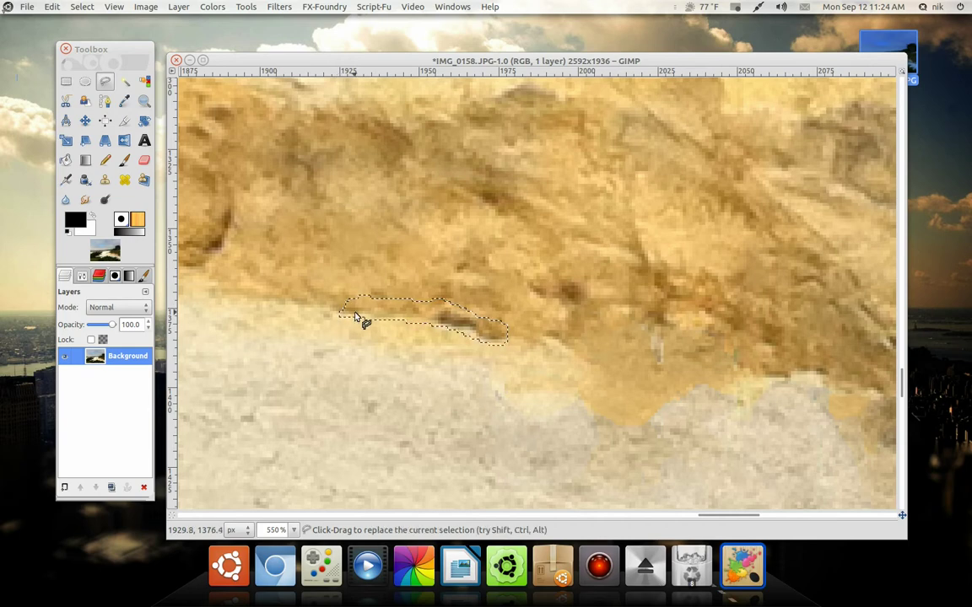
Copy the selected cliff-base strip and paste it as a new layer
key(ctrl+c)
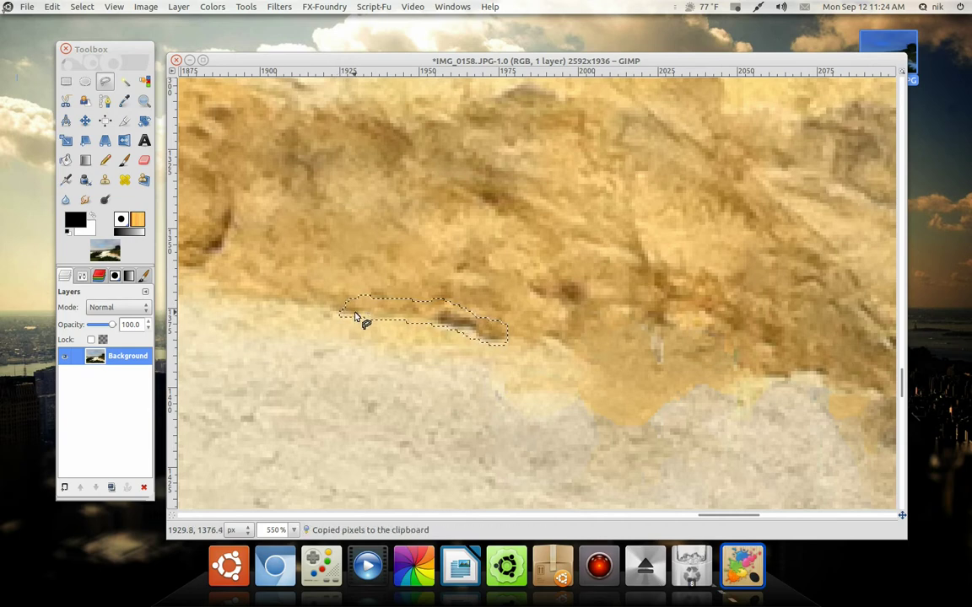
key(ctrl+v)
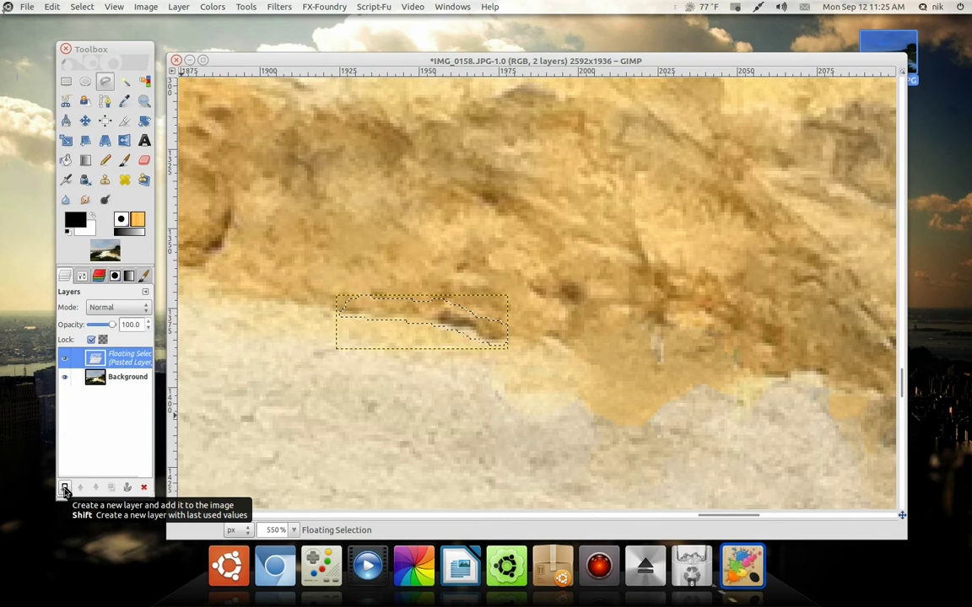
click(64, 490)
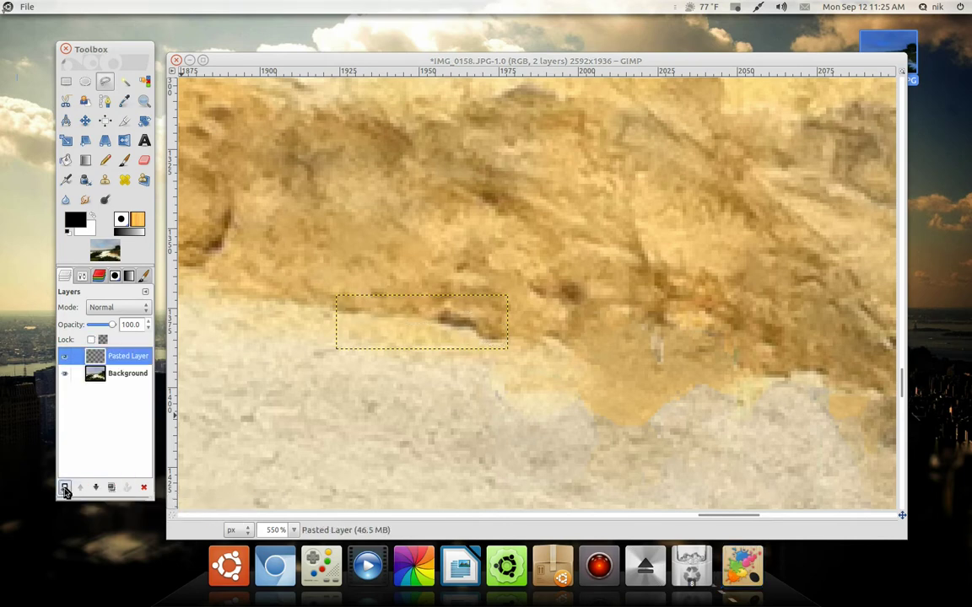
Move the pasted strip rightward and slightly down so it continues the cliff's base edge over the smeared fill
click(85, 121)
drag(440, 321, 608, 357)
scroll(674, 406, down, 3)
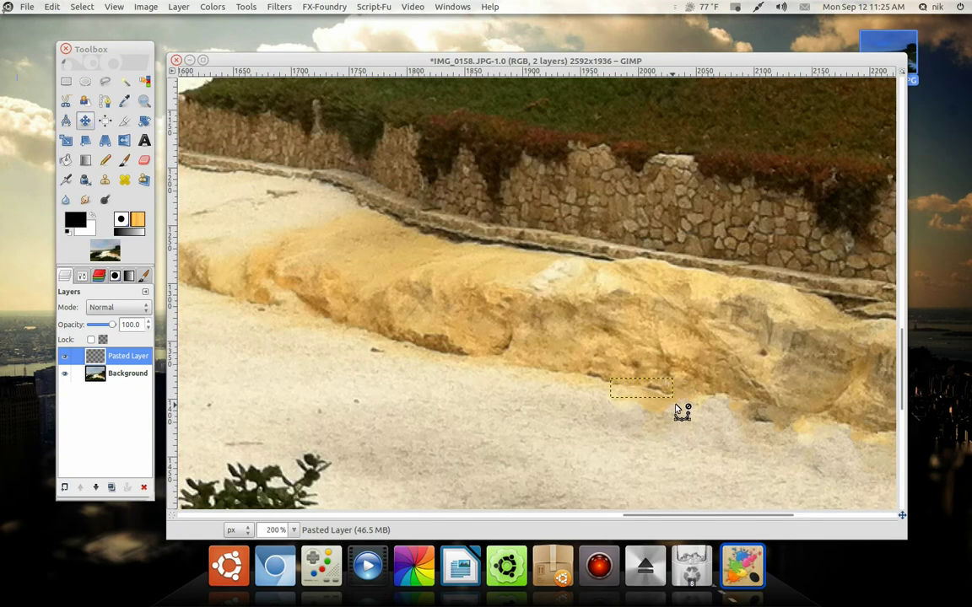
scroll(675, 409, up, 4)
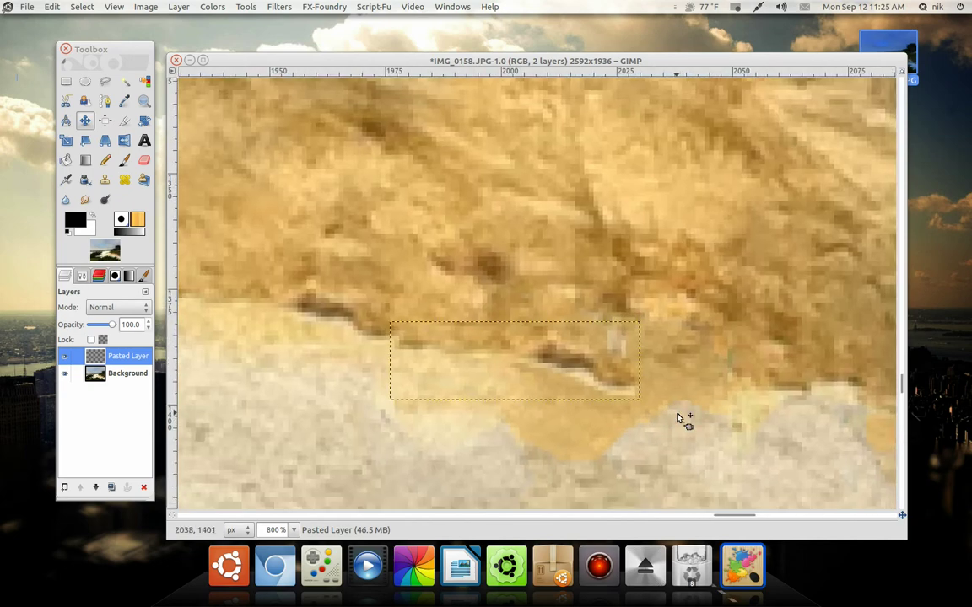
drag(596, 433, 592, 418)
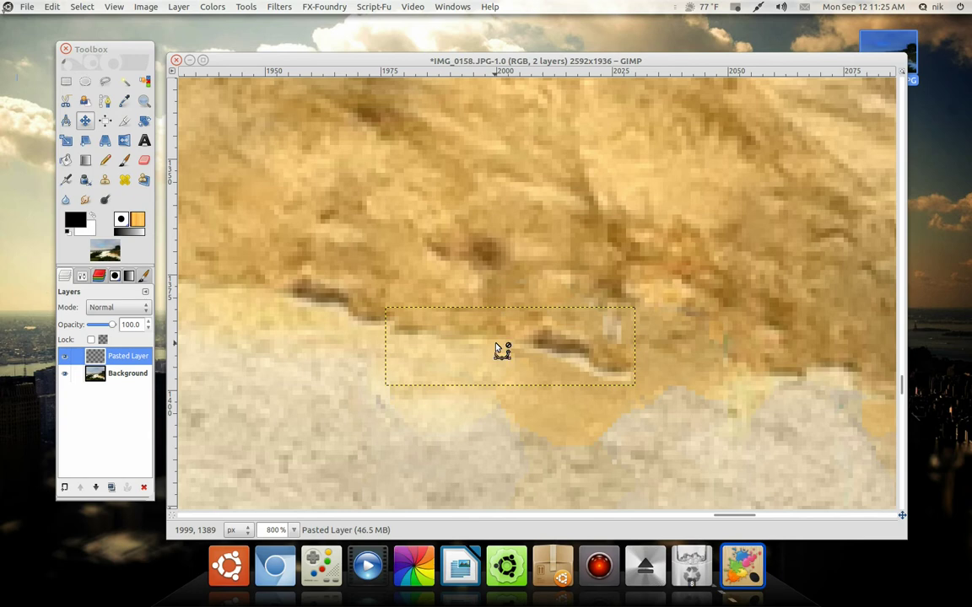
Paste the copied strip again as a second new layer and move it down and left onto the sand
key(ctrl+v)
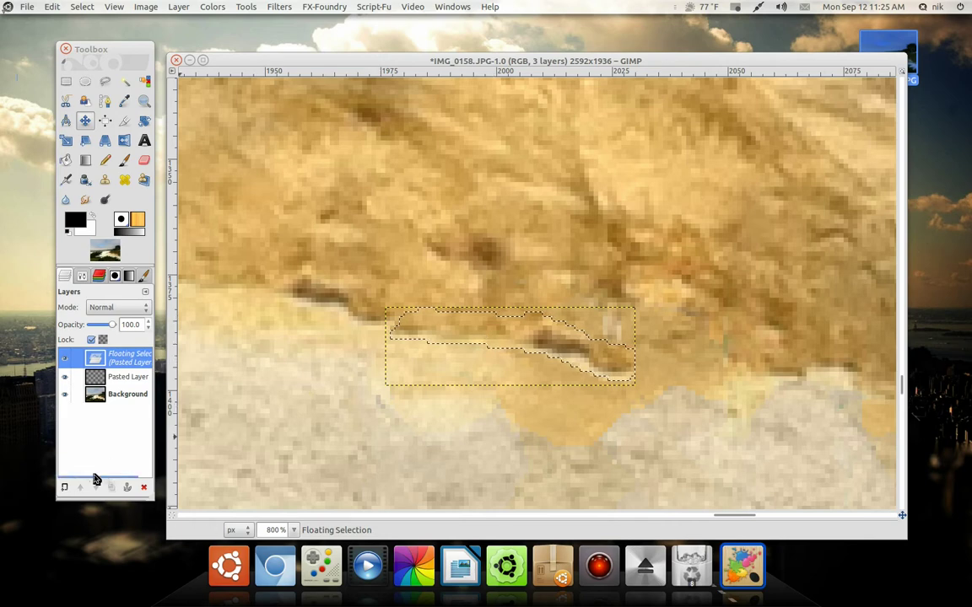
click(64, 486)
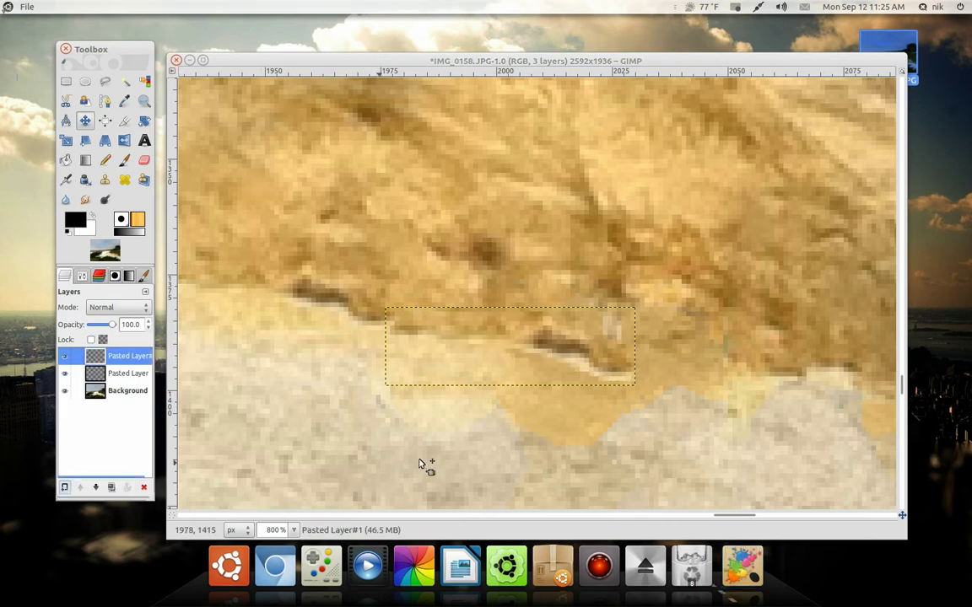
drag(482, 353, 447, 383)
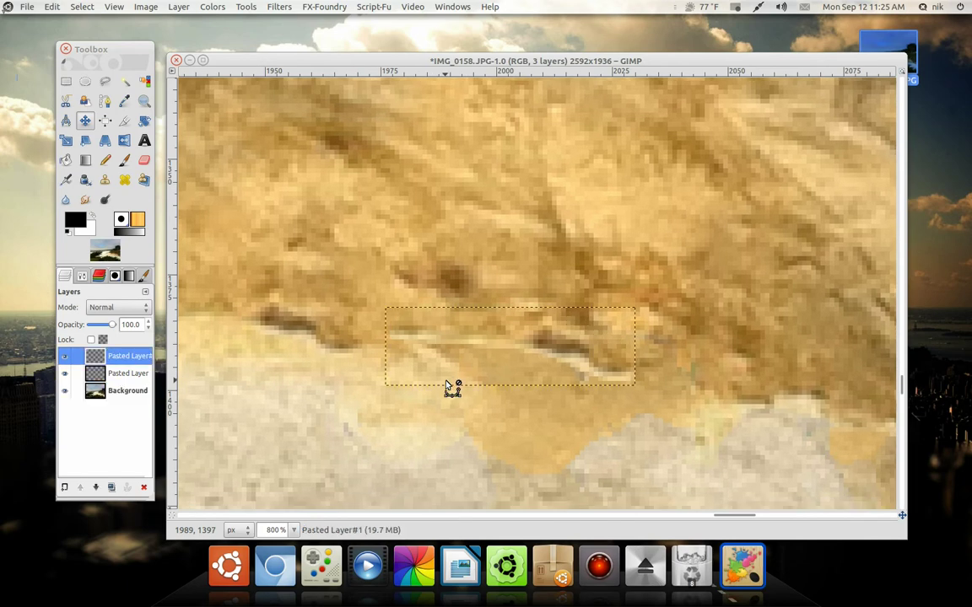
key(ctrl+z)
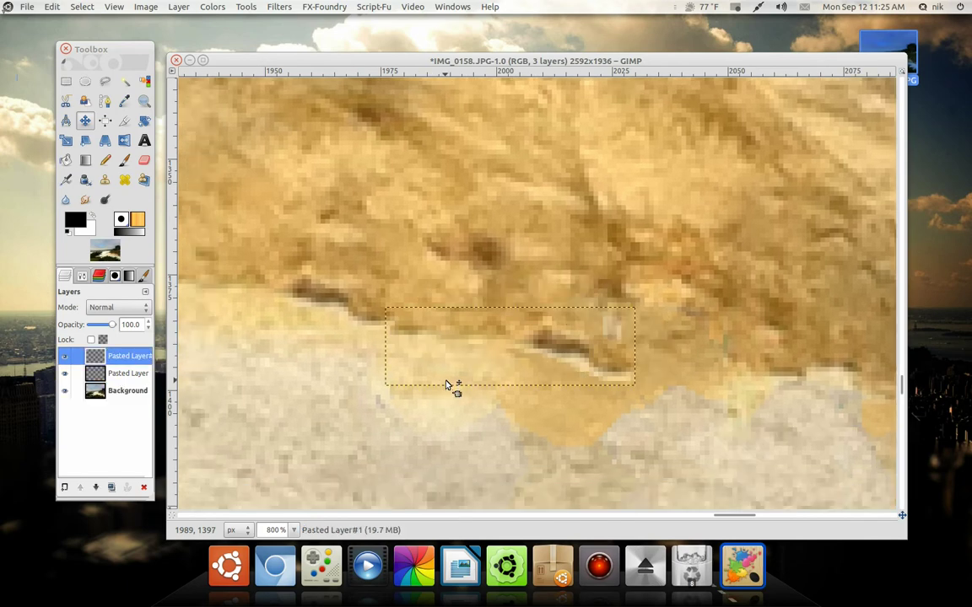
click(83, 123)
click(138, 377)
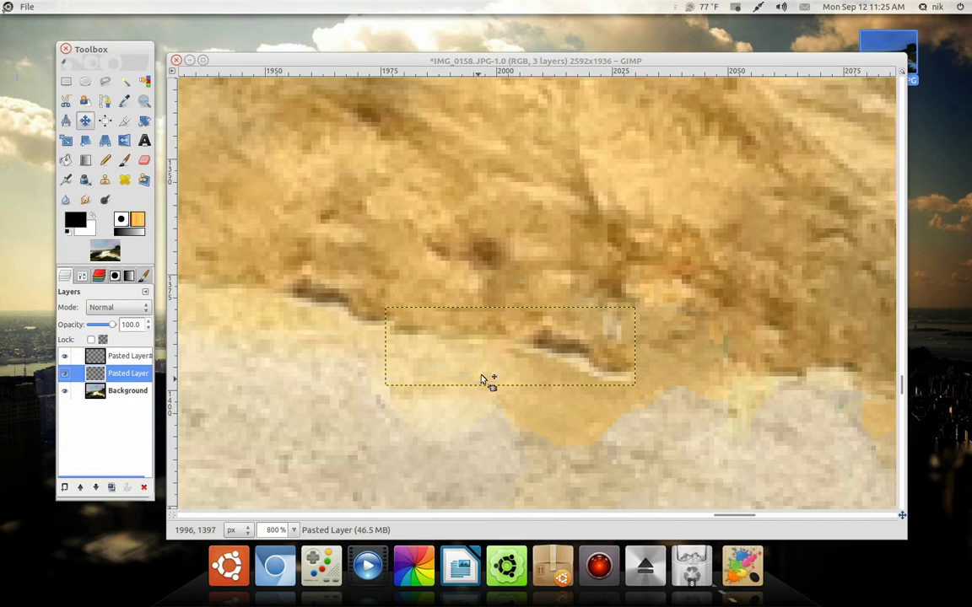
drag(498, 347, 341, 464)
drag(281, 455, 292, 413)
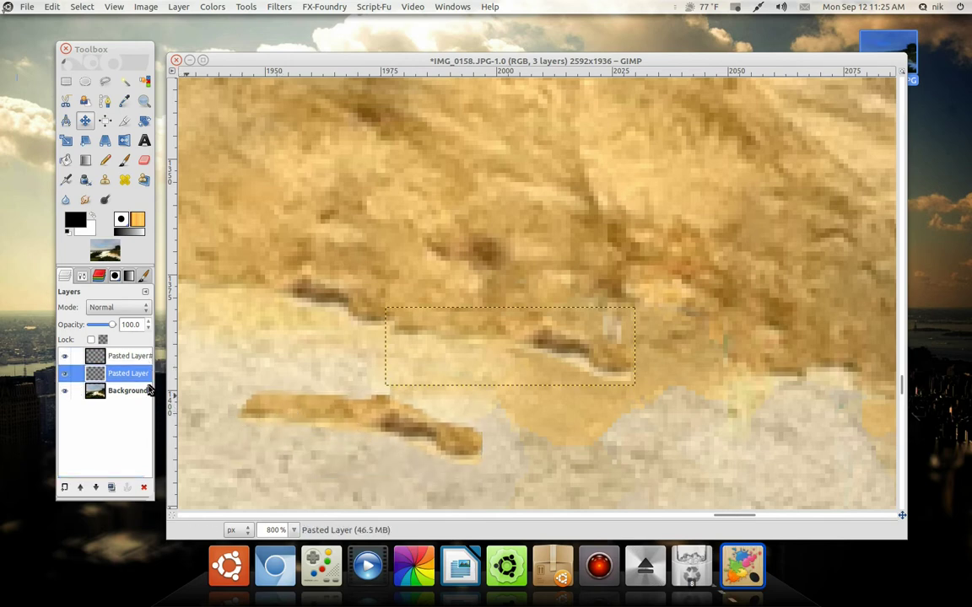
Hide the second pasted strip's layer, Pasted Layer#1, keeping the first pasted strip visible
click(65, 374)
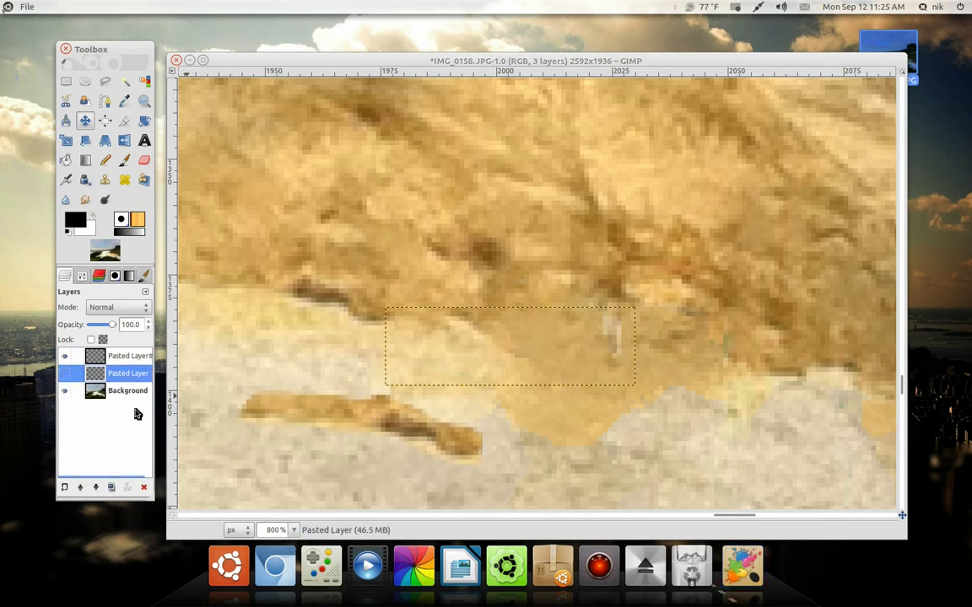
click(65, 374)
click(65, 356)
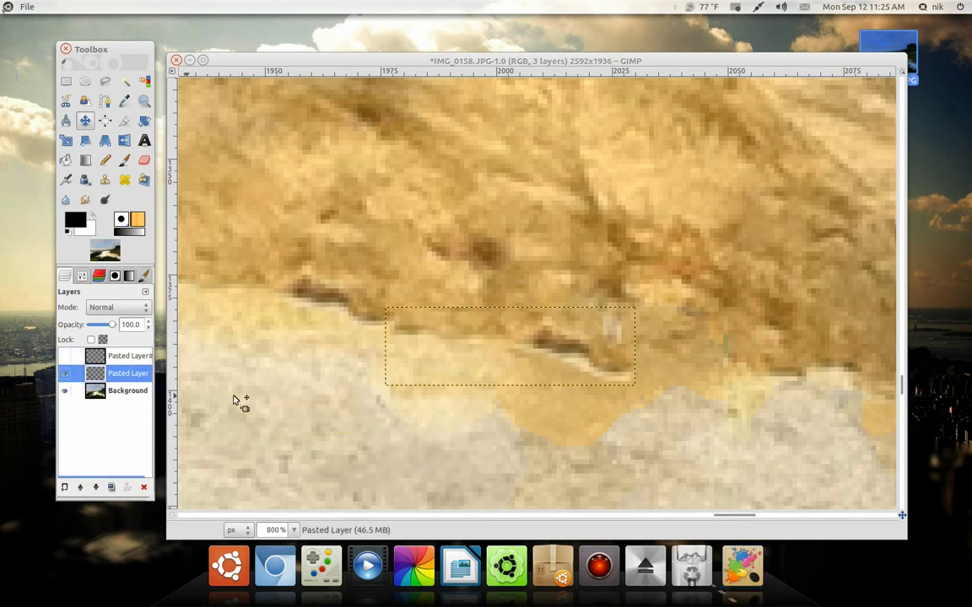
Merge the first pasted strip's layer down into the Background layer
drag(479, 388, 524, 343)
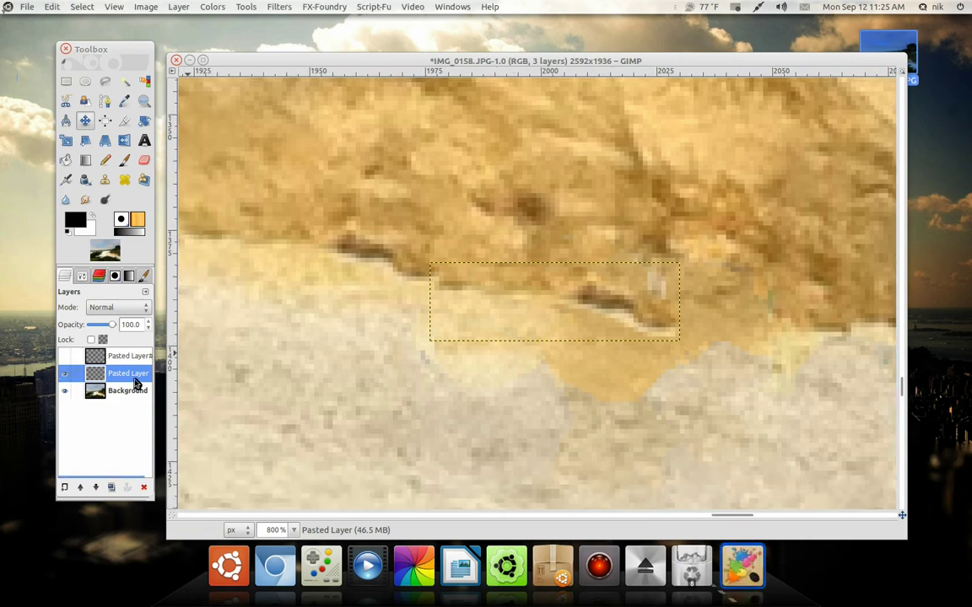
drag(270, 421, 267, 410)
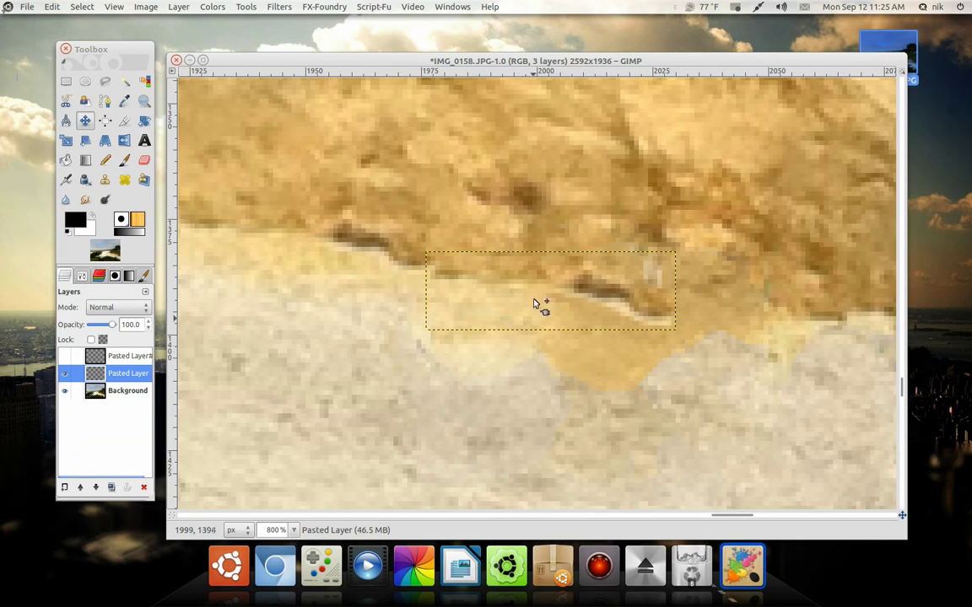
right_click(130, 377)
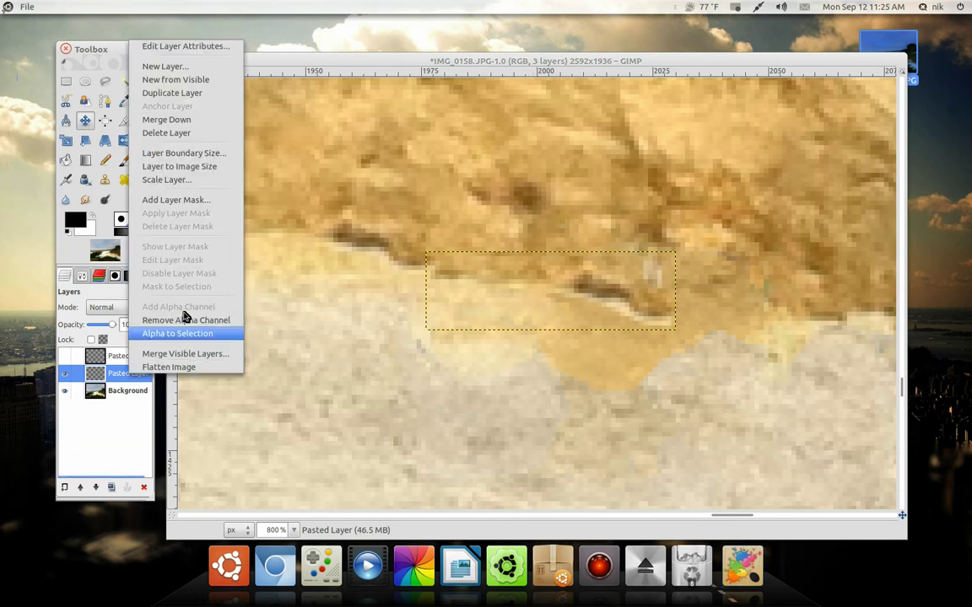
click(179, 122)
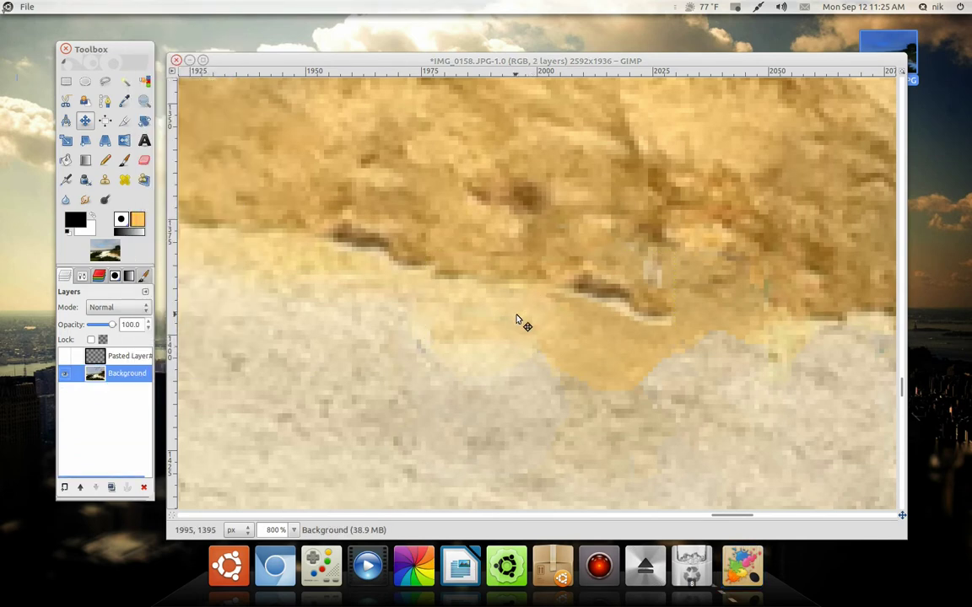
Sample rock texture beside the dark crack with the Heal tool and heal the pasted strip's pale edge beneath the crack
scroll(497, 300, down, 1)
scroll(498, 300, right, 1)
scroll(473, 289, down, 2)
drag(473, 290, 468, 313)
click(123, 181)
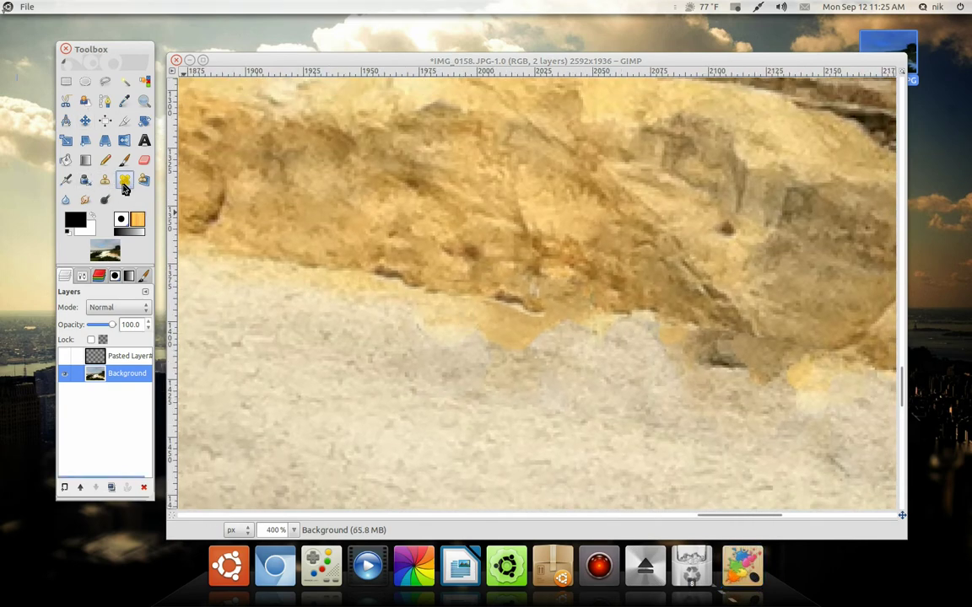
scroll(329, 295, up, 1)
scroll(329, 295, right, 1)
scroll(503, 349, up, 4)
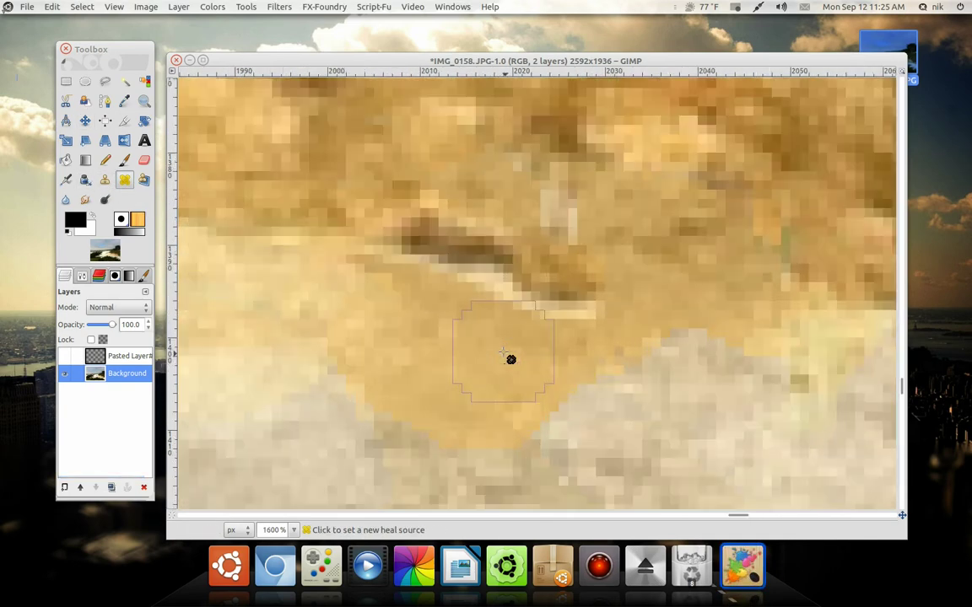
drag(492, 344, 512, 364)
scroll(460, 341, down, 3)
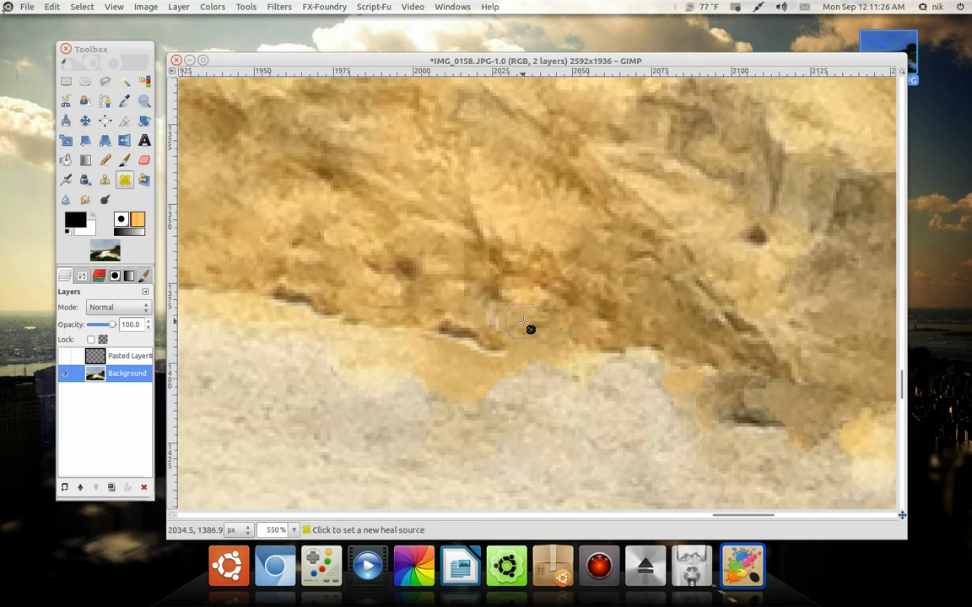
scroll(526, 327, up, 1)
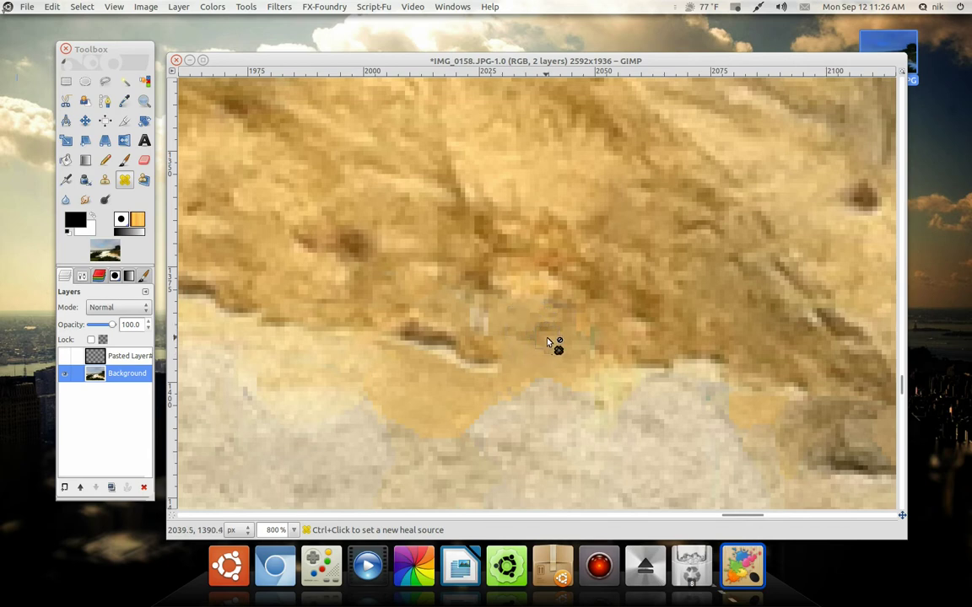
ctrl+click(571, 307)
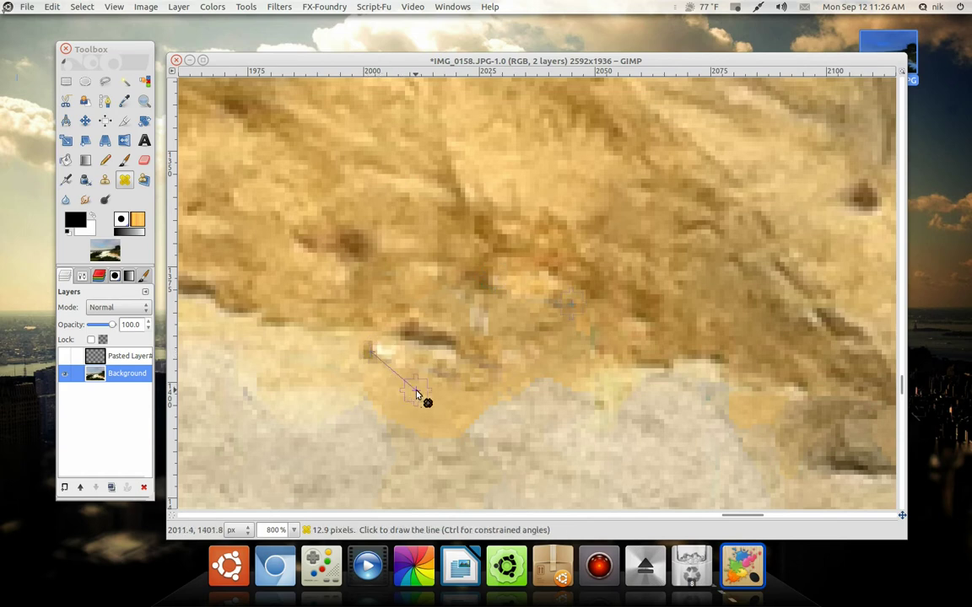
Resample the cliff rock above its base and heal the transition between rock and sand left of the dark crack
ctrl+click(381, 302)
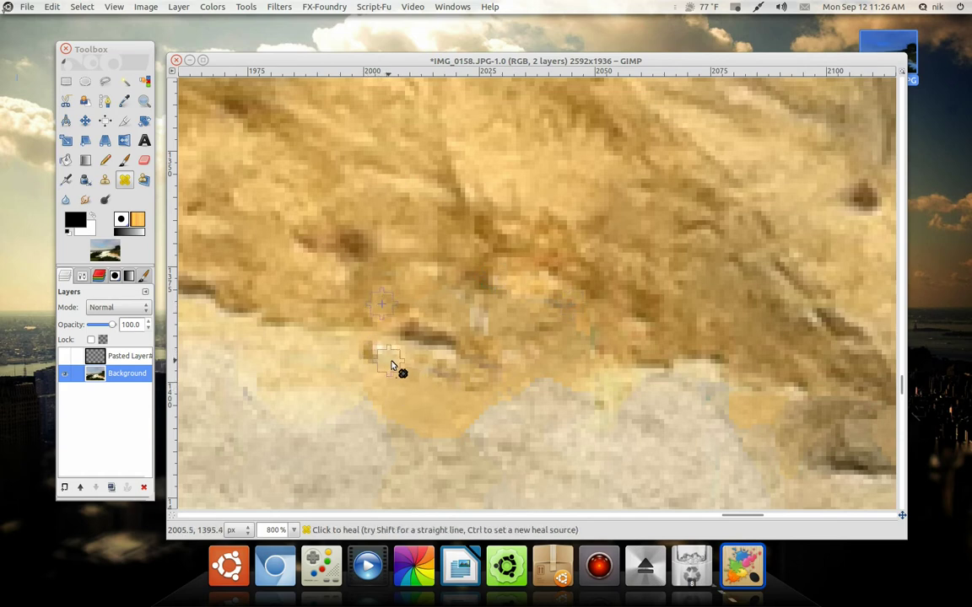
drag(367, 356, 522, 414)
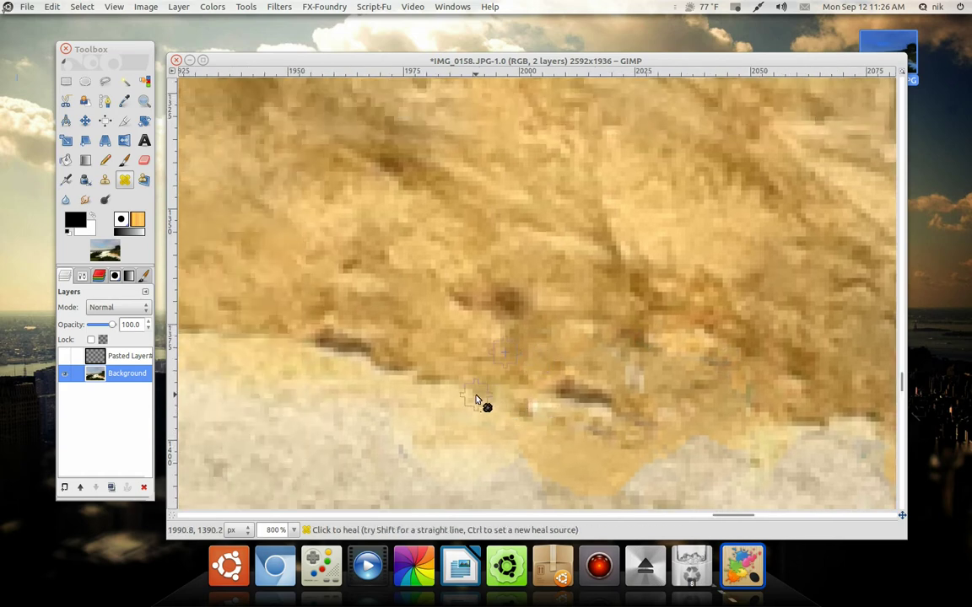
ctrl+click(426, 318)
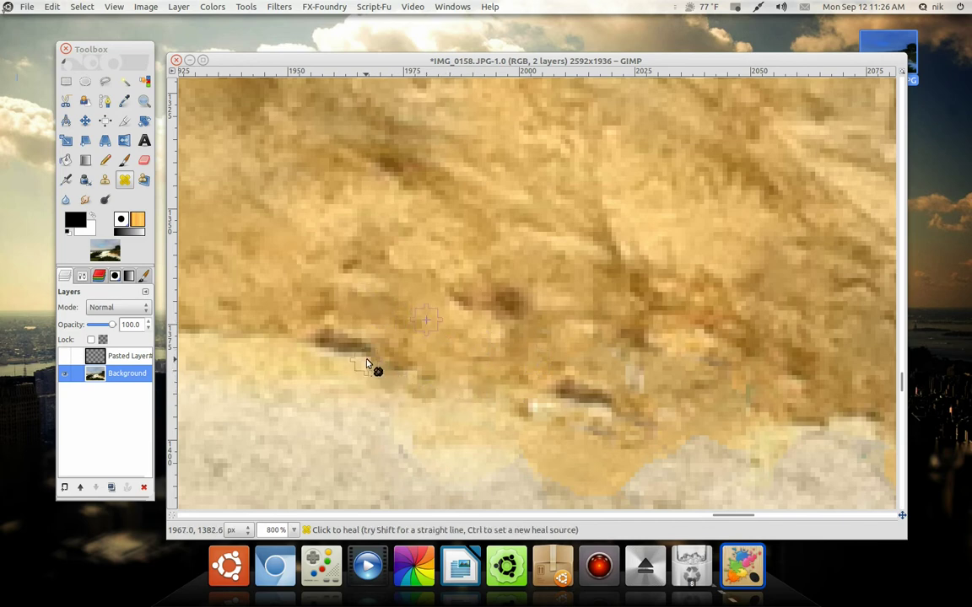
ctrl+scroll(371, 371, down, 5)
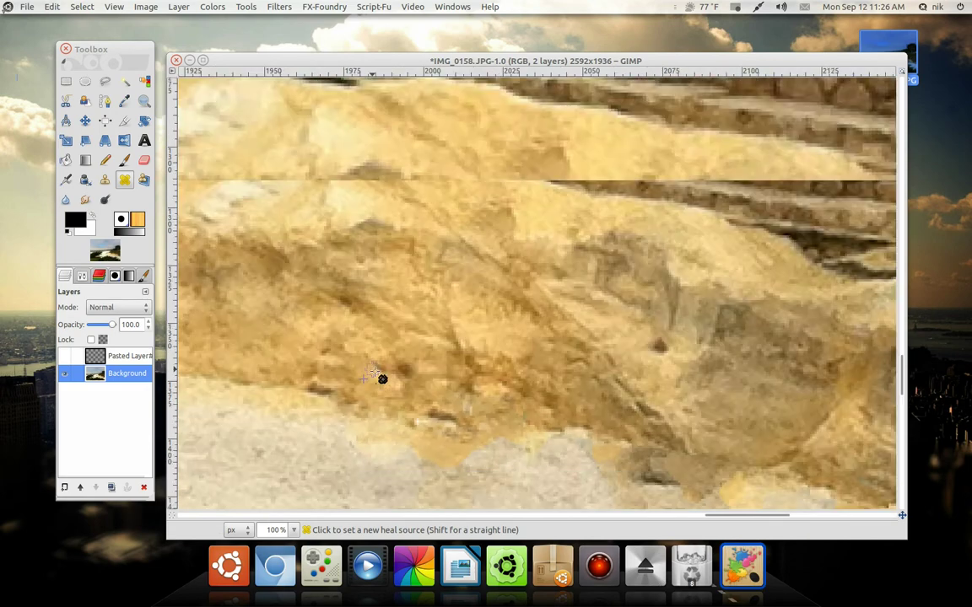
ctrl+scroll(372, 388, up, 5)
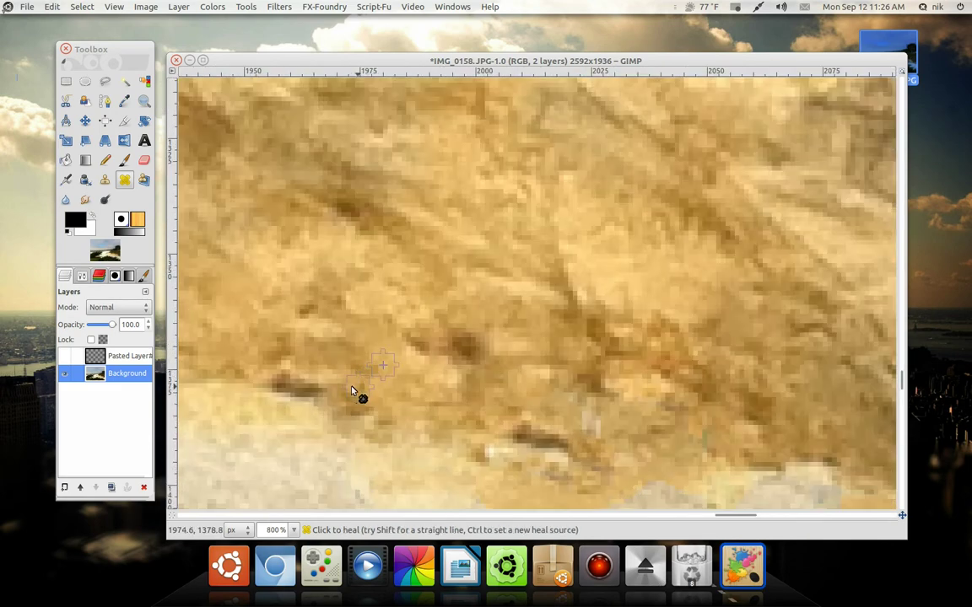
ctrl+click(307, 351)
drag(460, 387, 404, 348)
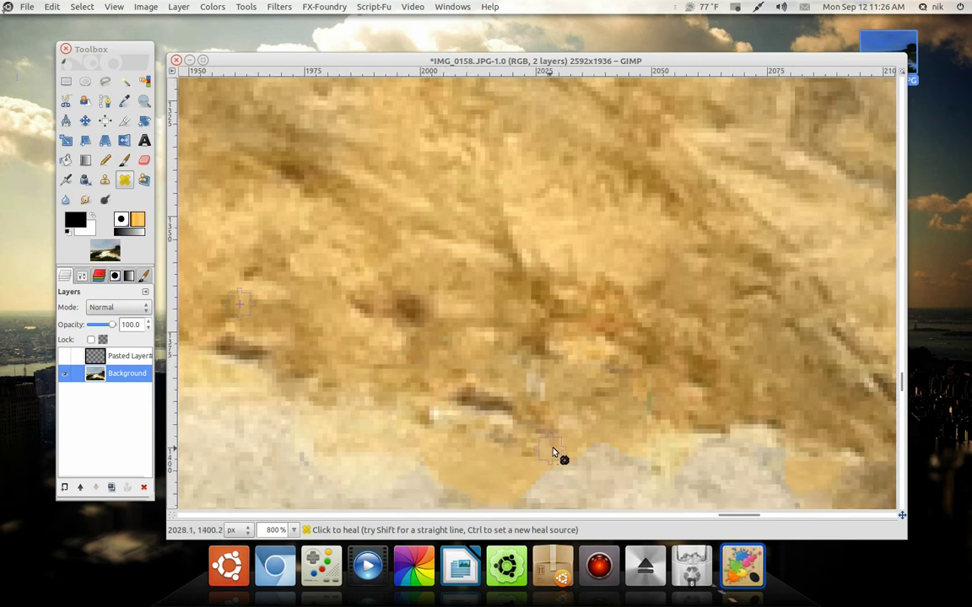
Sample clean sand as the heal source and heal the lower rim of the orange patch below the dark crack
scroll(582, 418, down, 2)
scroll(582, 418, left, 1)
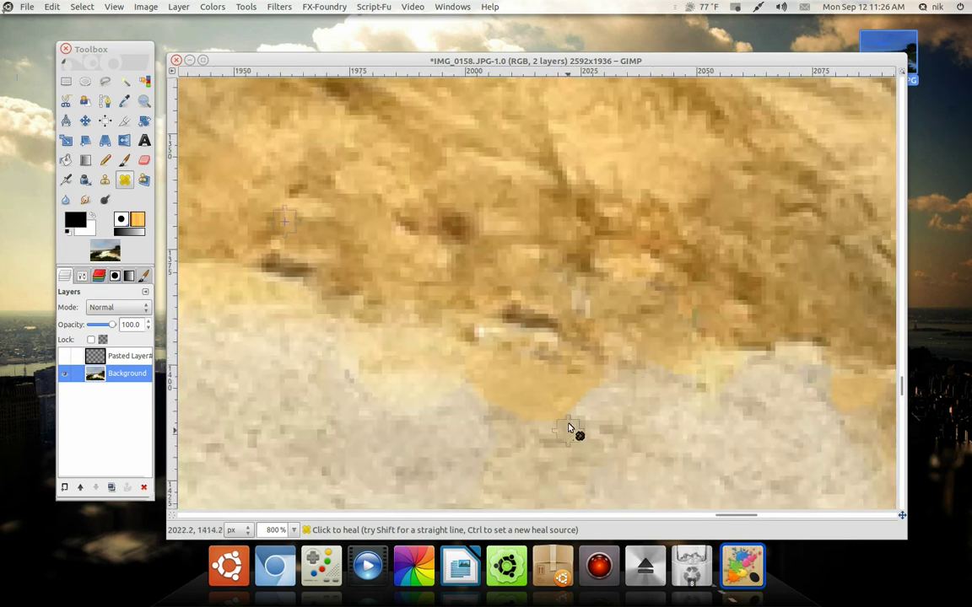
ctrl+click(664, 436)
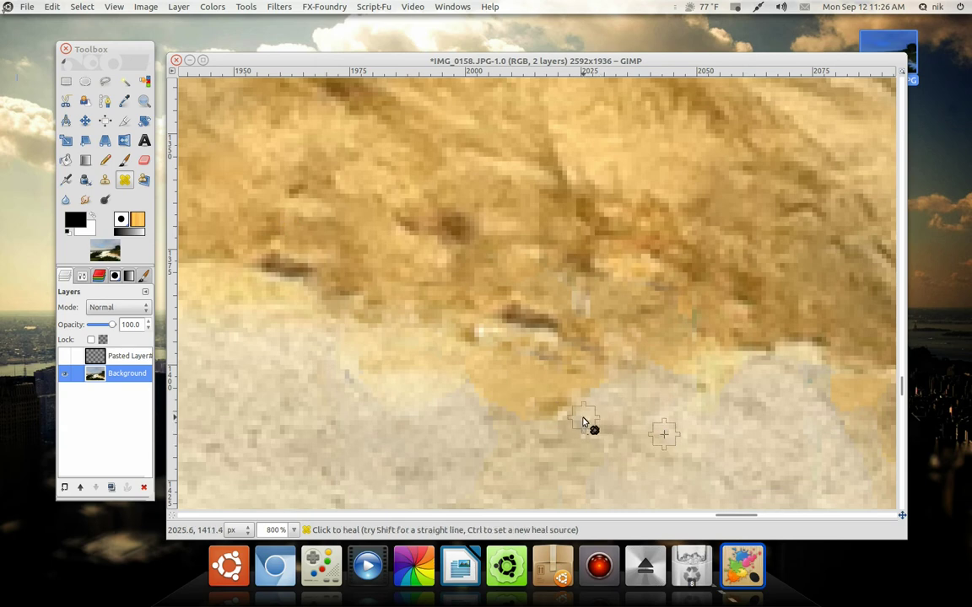
drag(583, 421, 464, 387)
drag(507, 406, 472, 387)
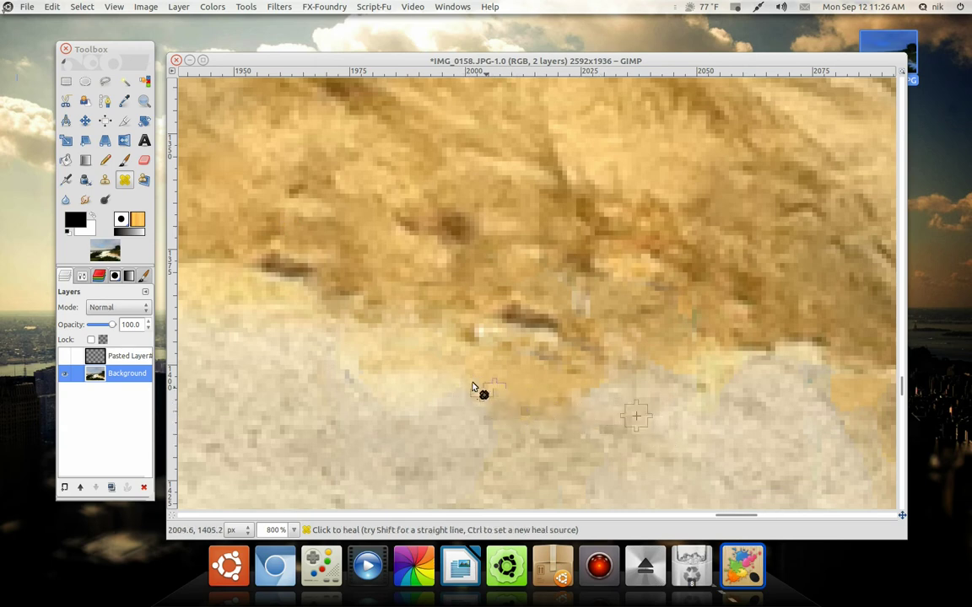
Resample the heal source at the rock edge and on the sand to the right, and touch up the patch's boundary
scroll(432, 403, down, 5)
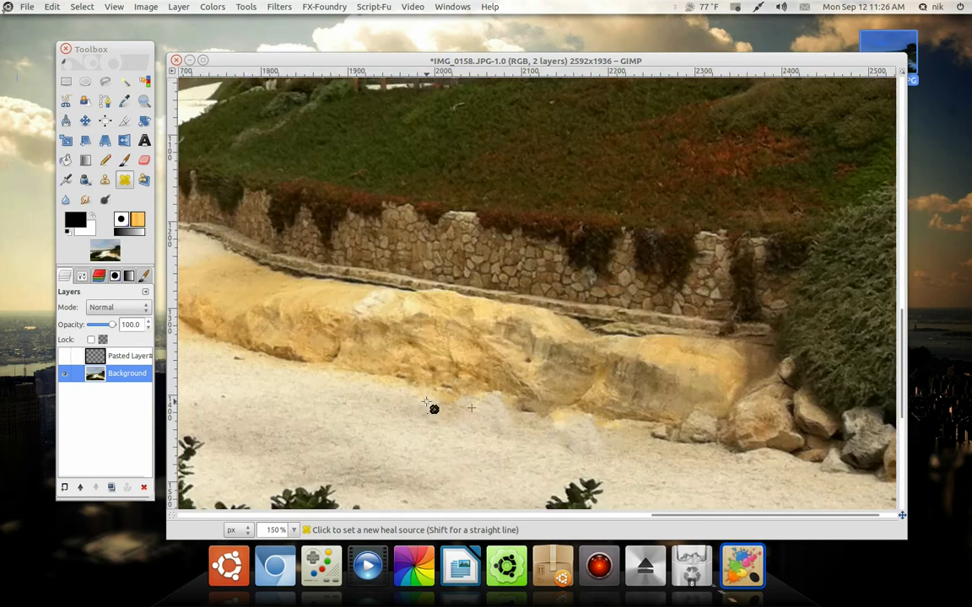
scroll(428, 403, up, 5)
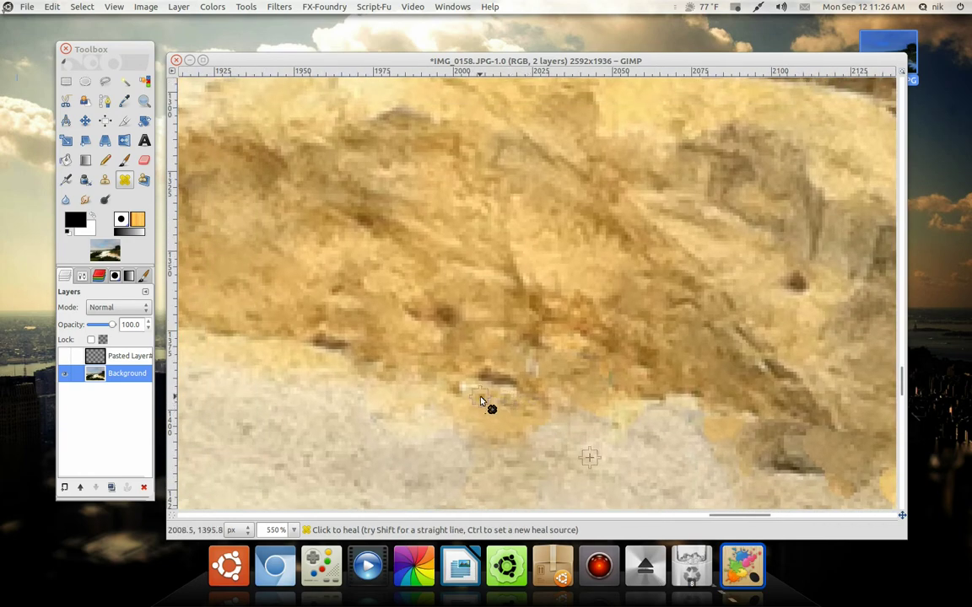
ctrl+click(480, 400)
drag(634, 429, 523, 358)
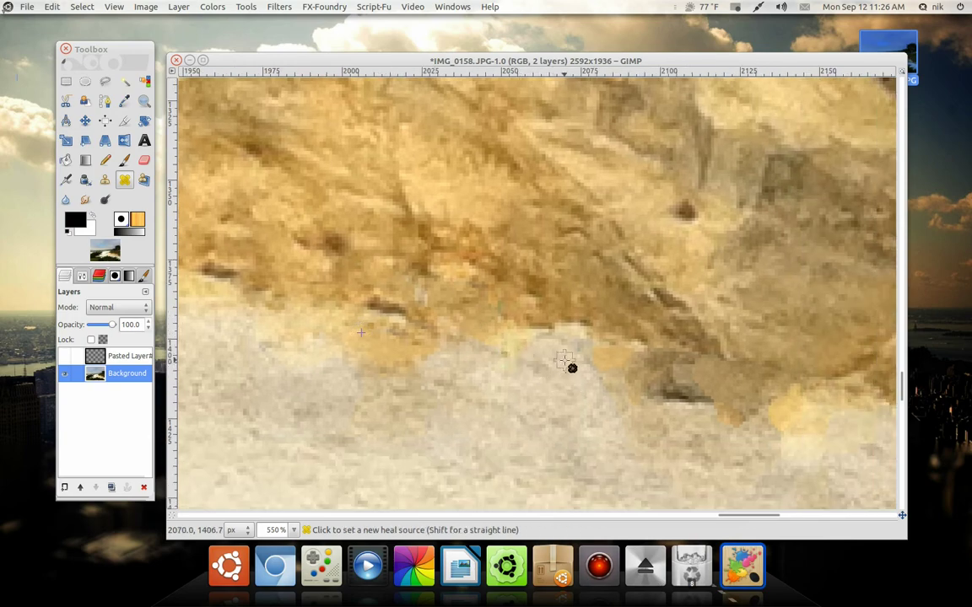
ctrl+click(565, 361)
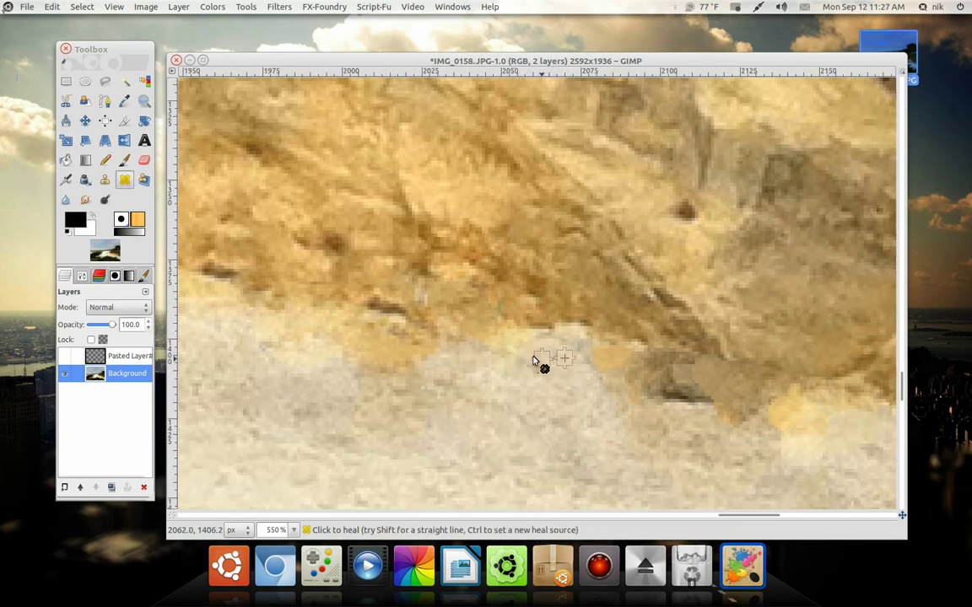
ctrl+scroll(591, 417, down, 3)
ctrl+scroll(549, 406, up, 3)
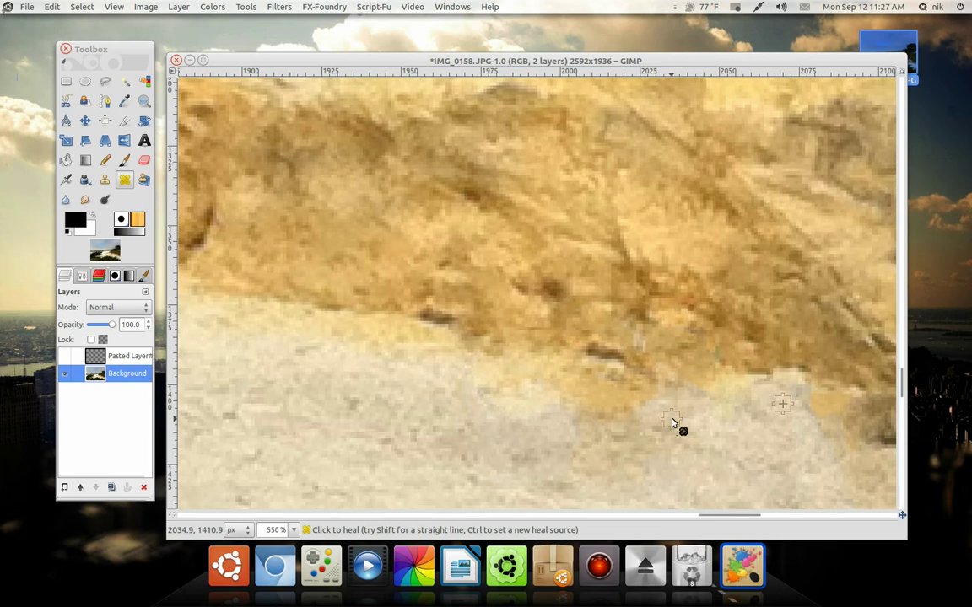
drag(672, 419, 636, 378)
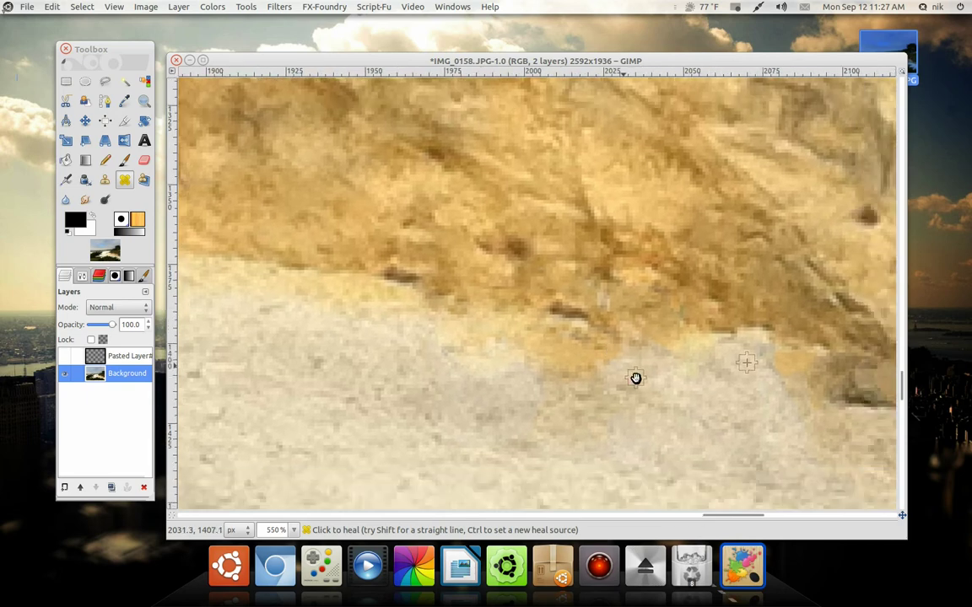
click(135, 355)
click(65, 356)
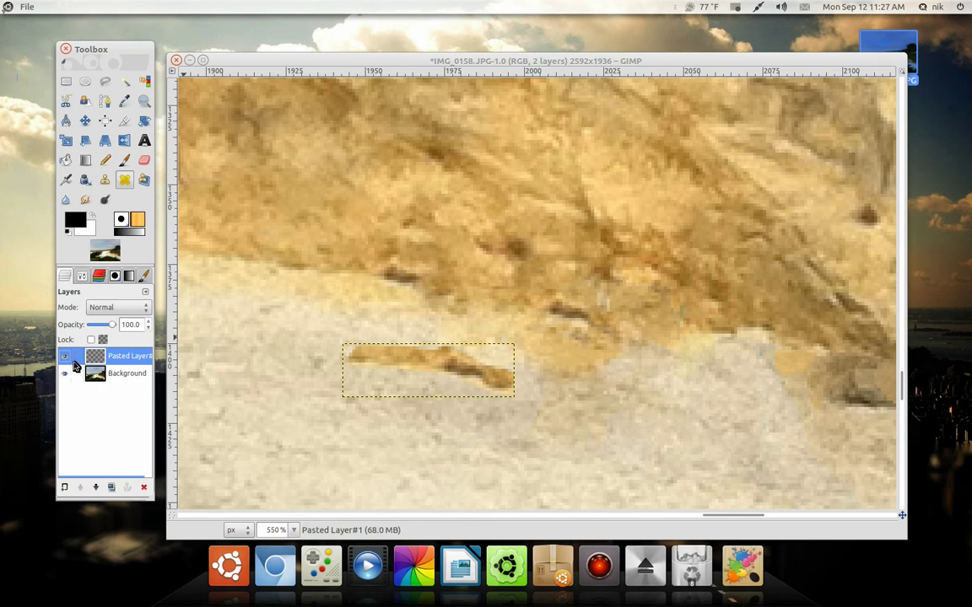
click(65, 358)
click(121, 376)
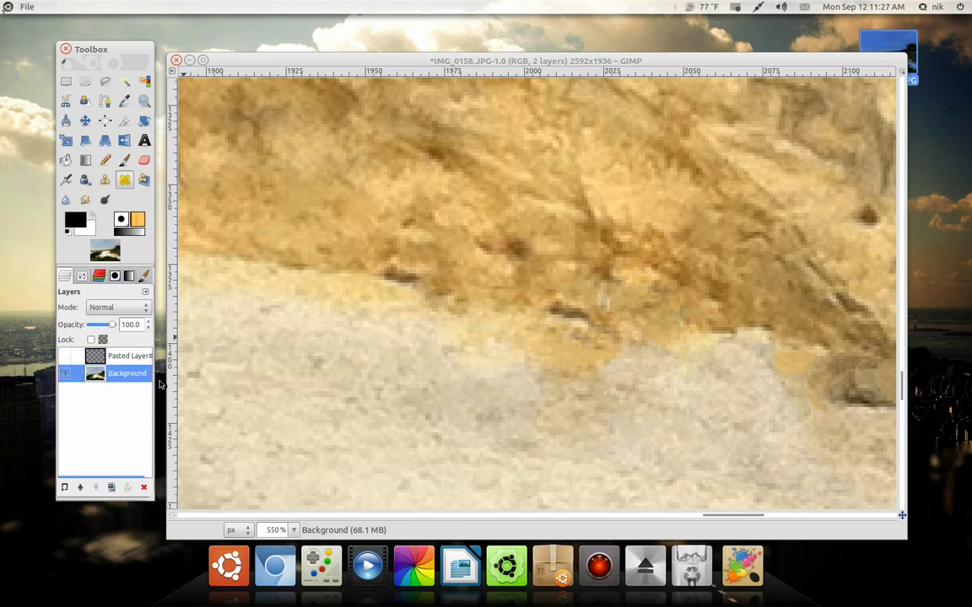
Outline a patch of clean sand about 75 px wide below the cliff base with the Free Select tool and copy it
scroll(473, 460, left, 3)
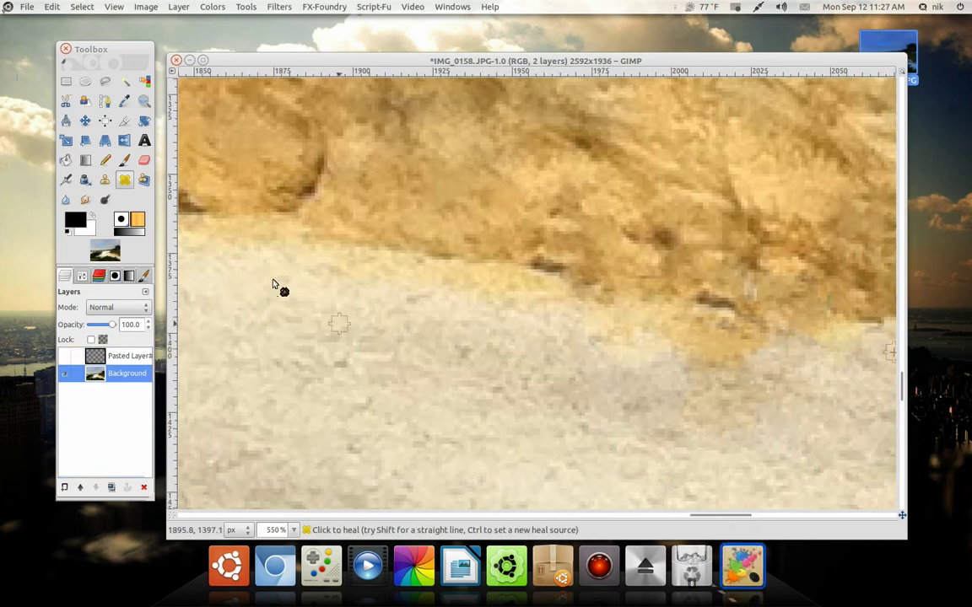
click(104, 81)
ctrl+scroll(465, 386, down, 4)
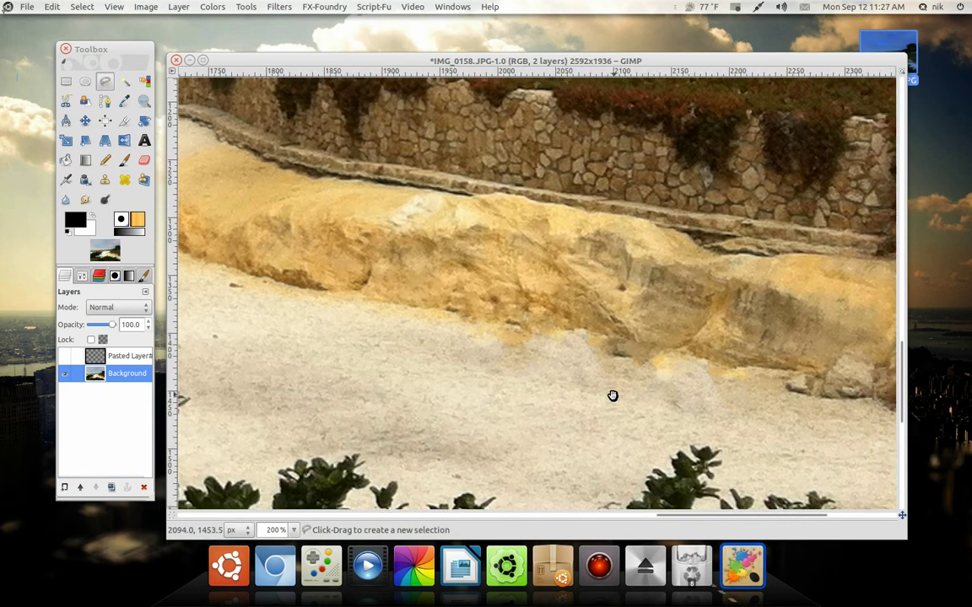
ctrl+scroll(624, 399, up, 3)
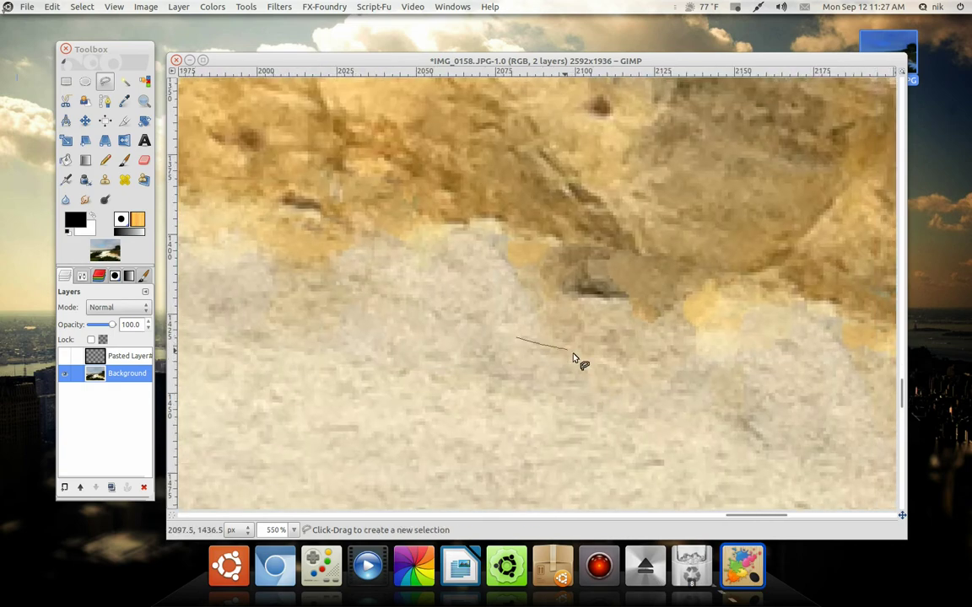
mouse_move(573, 357)
mouse_down()
mouse_move(748, 398)
mouse_move(670, 435)
mouse_up()
drag(521, 406, 519, 342)
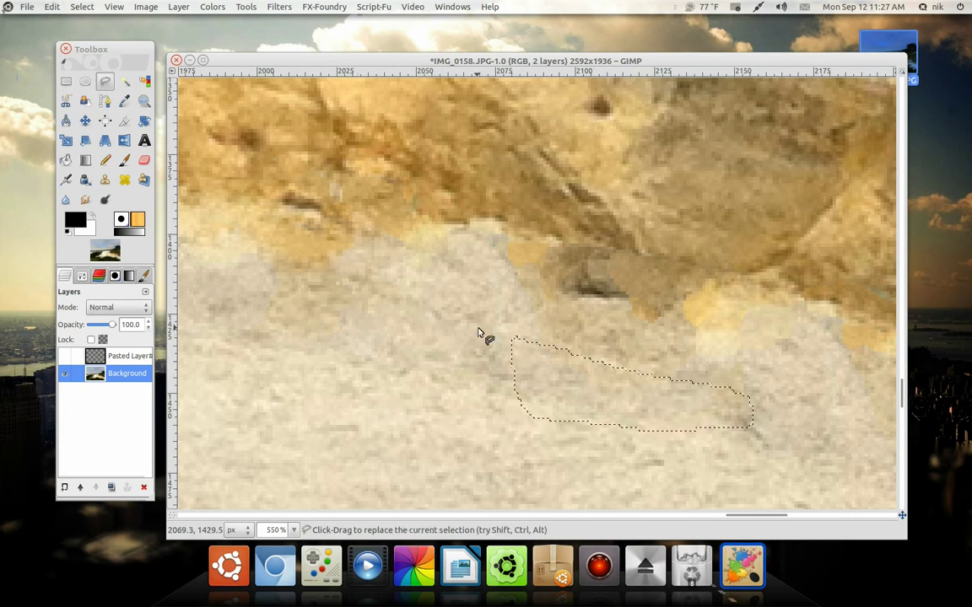
key(ctrl+c)
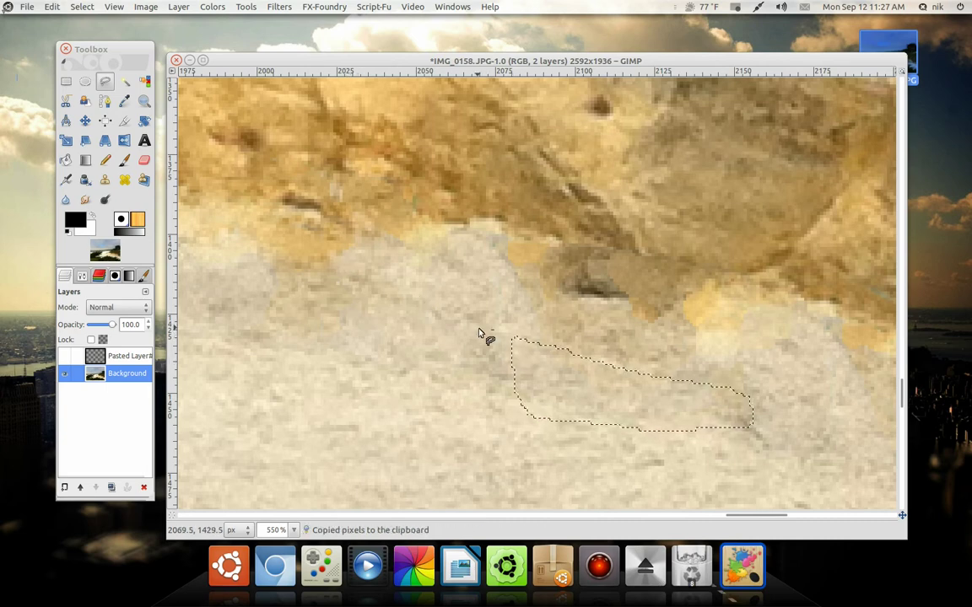
Paste the sand patch as a new layer and move it up and left over the discoloured sand beneath the cliff edge
key(ctrl+v)
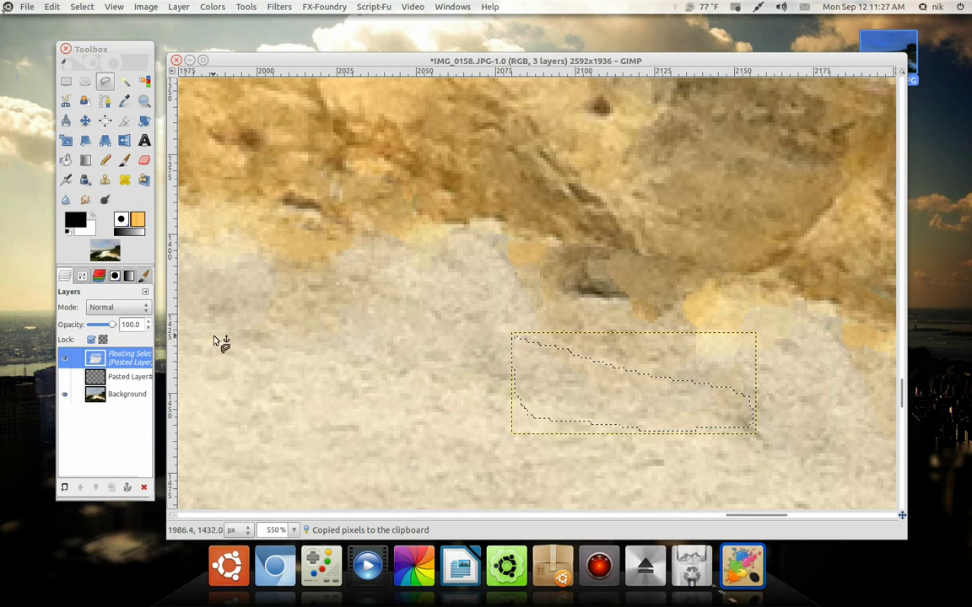
click(65, 488)
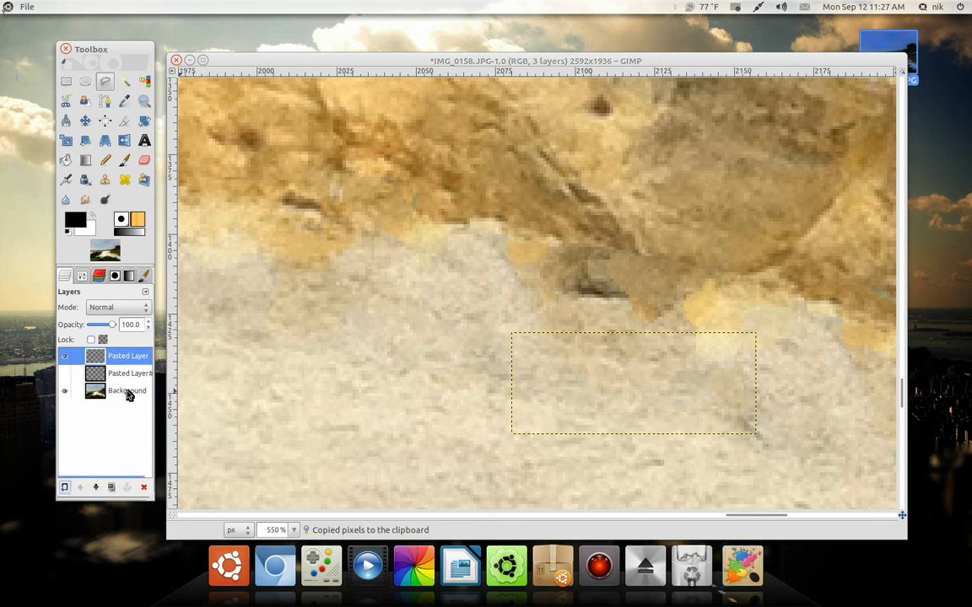
click(85, 121)
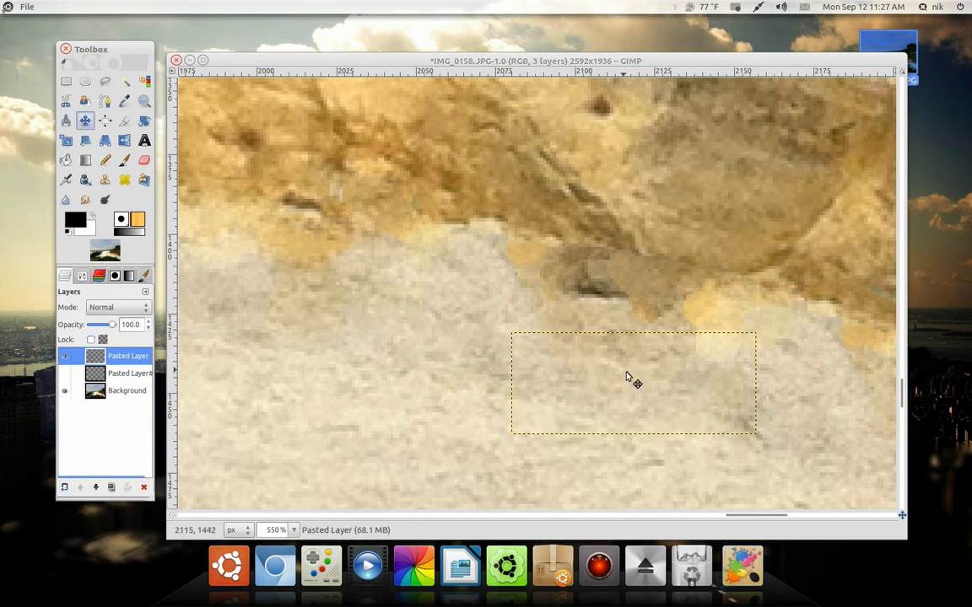
drag(629, 377, 363, 285)
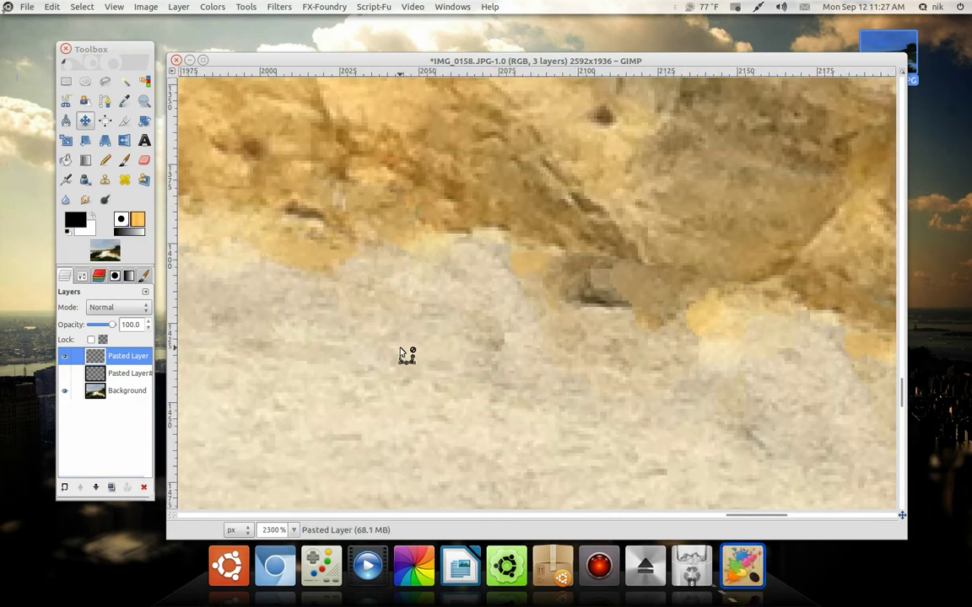
scroll(403, 354, down, 6)
drag(396, 347, 404, 342)
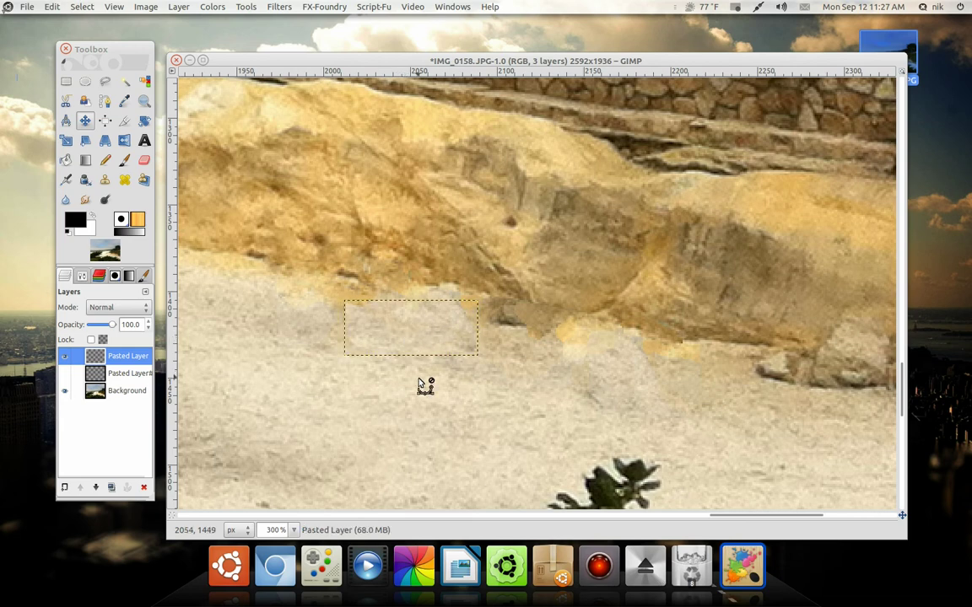
Merge the sand patch's layer down into the Background layer
right_click(128, 358)
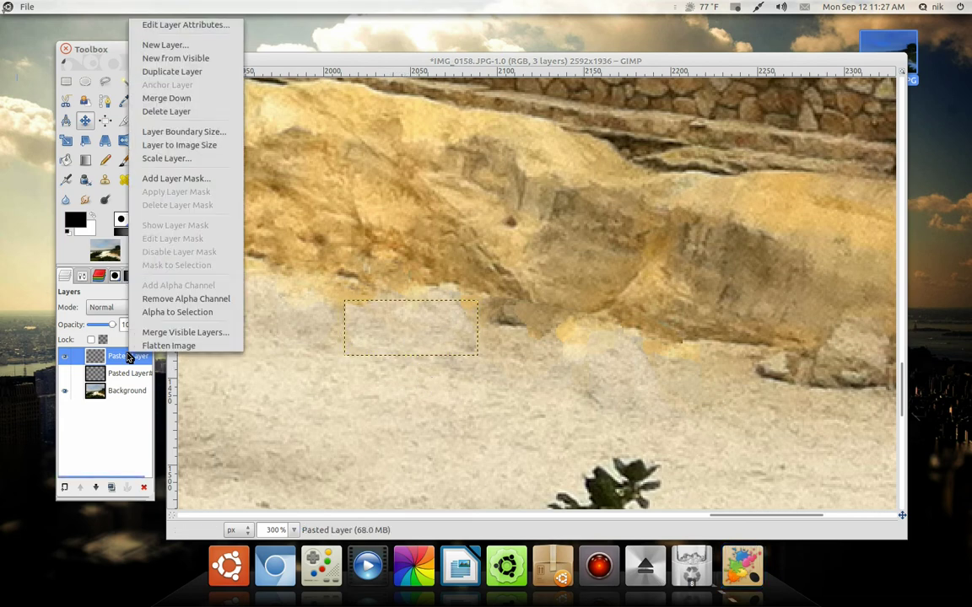
click(195, 104)
Heal the seams of the merged sand patch along the cliff base using clean sand below it as the heal source
scroll(366, 331, up, 2)
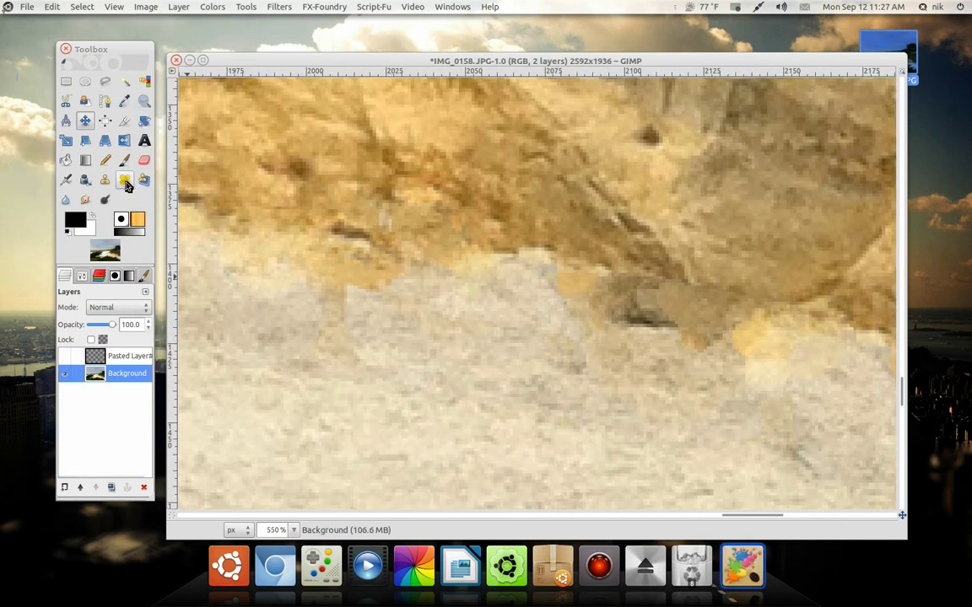
click(125, 183)
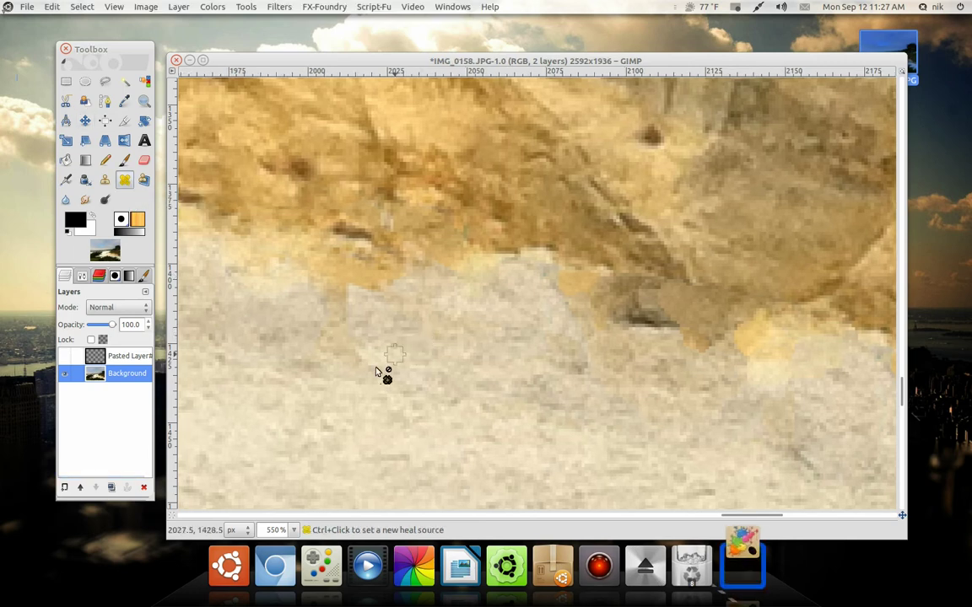
ctrl+click(301, 390)
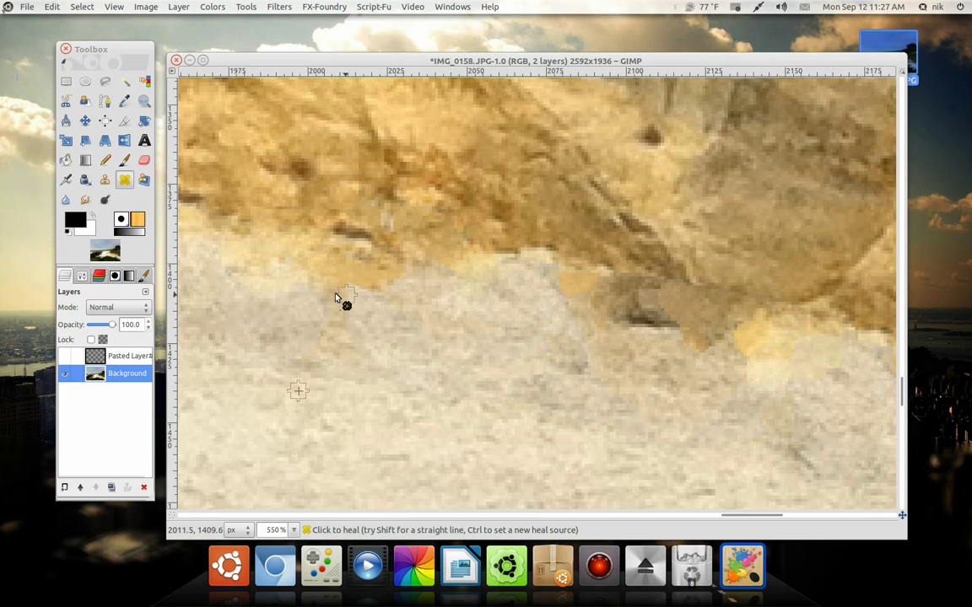
mouse_move(361, 300)
mouse_down()
mouse_move(323, 283)
mouse_move(378, 303)
mouse_move(504, 314)
mouse_up()
mouse_move(555, 381)
mouse_down()
mouse_move(520, 373)
mouse_move(553, 364)
mouse_move(554, 349)
mouse_up()
scroll(540, 346, right, 4)
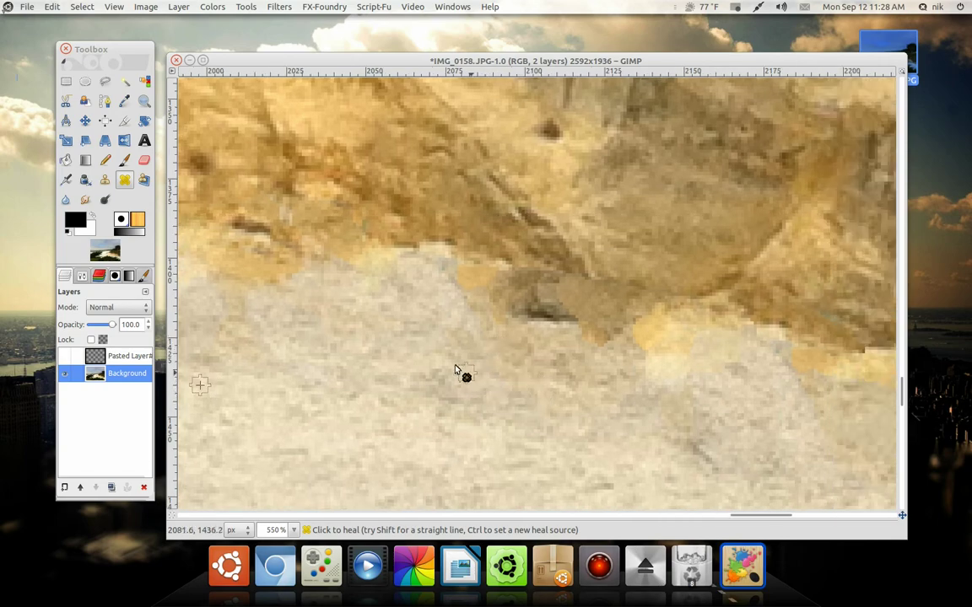
Examine the repaired sand and cliff edge from a distance and up close for remaining discoloured spots
scroll(507, 386, down, 4)
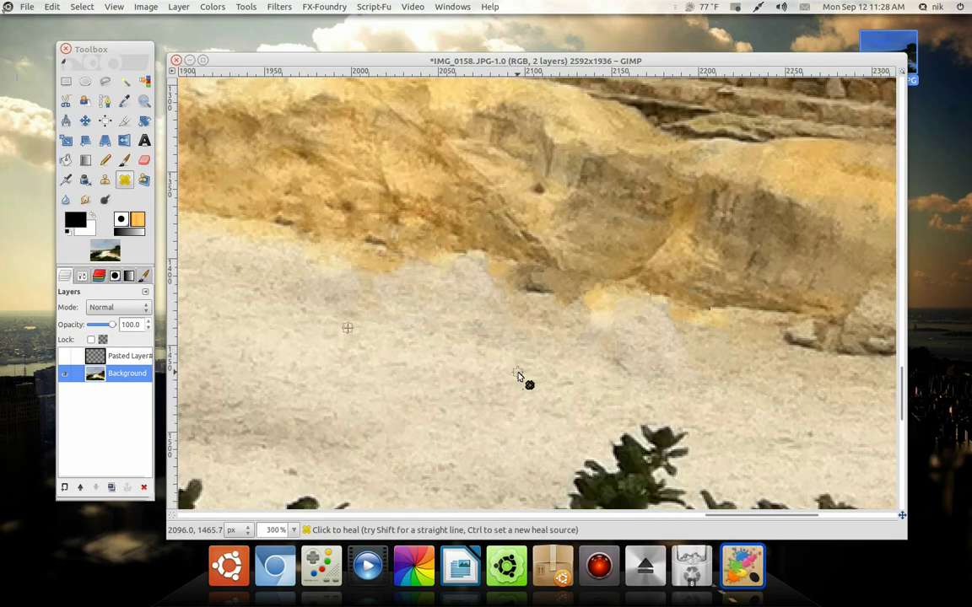
scroll(525, 380, up, 4)
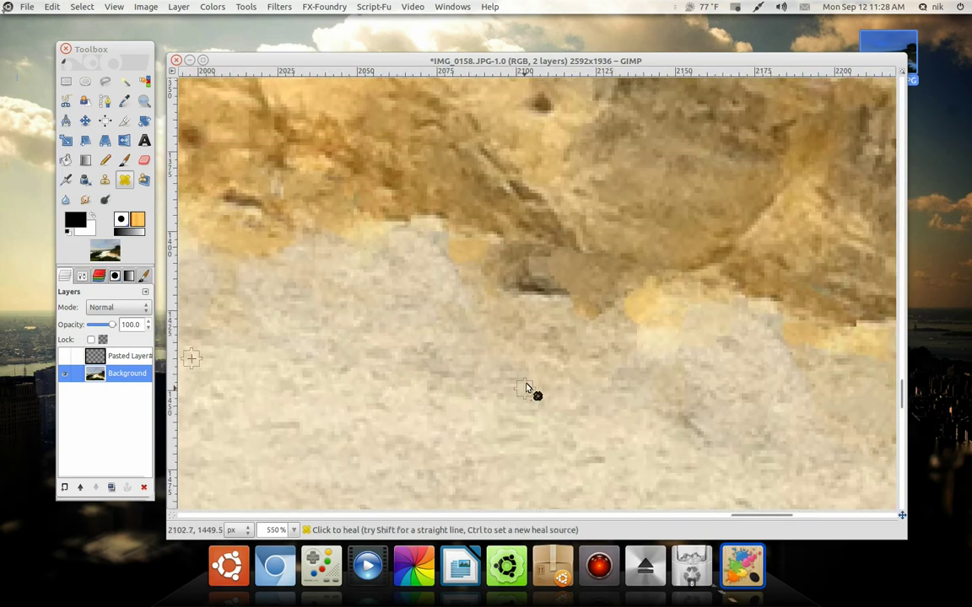
scroll(554, 422, down, 4)
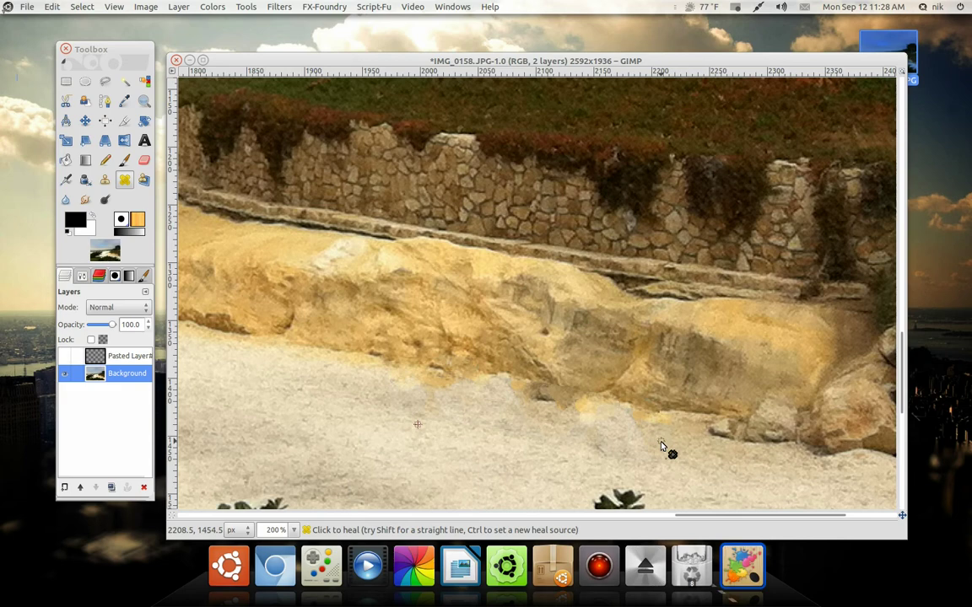
scroll(661, 448, up, 2)
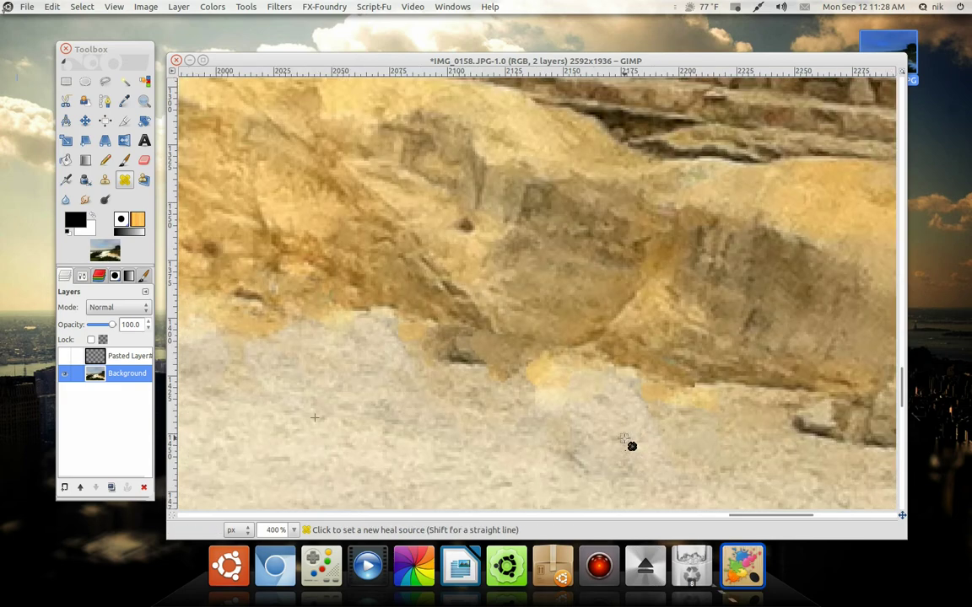
scroll(630, 442, down, 2)
scroll(616, 434, up, 3)
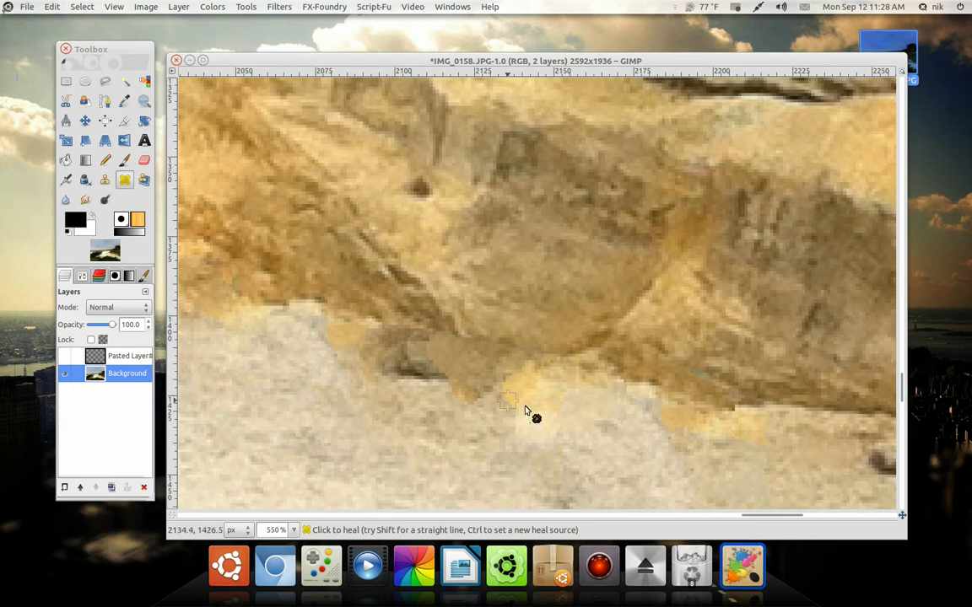
drag(633, 425, 573, 400)
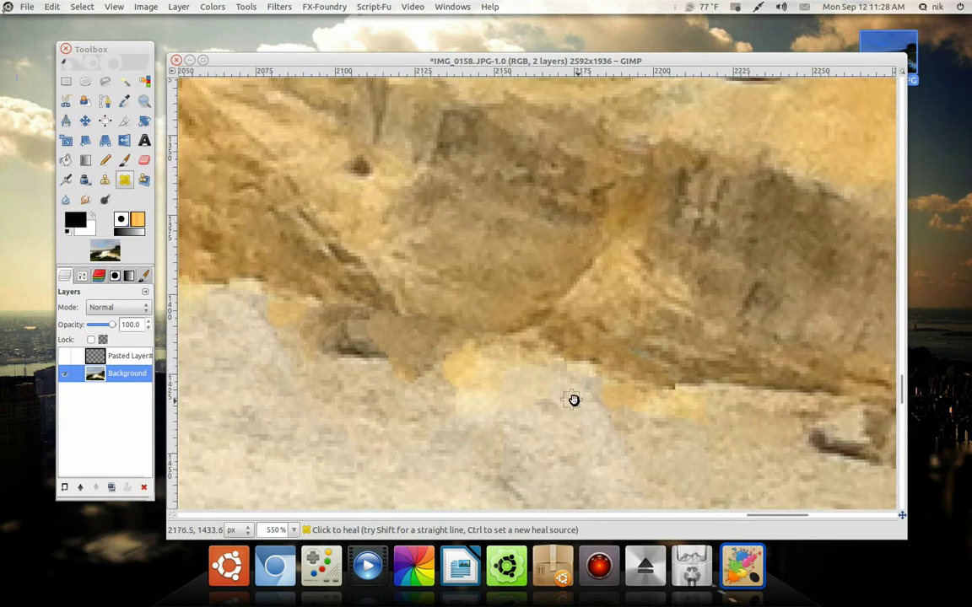
drag(481, 397, 527, 425)
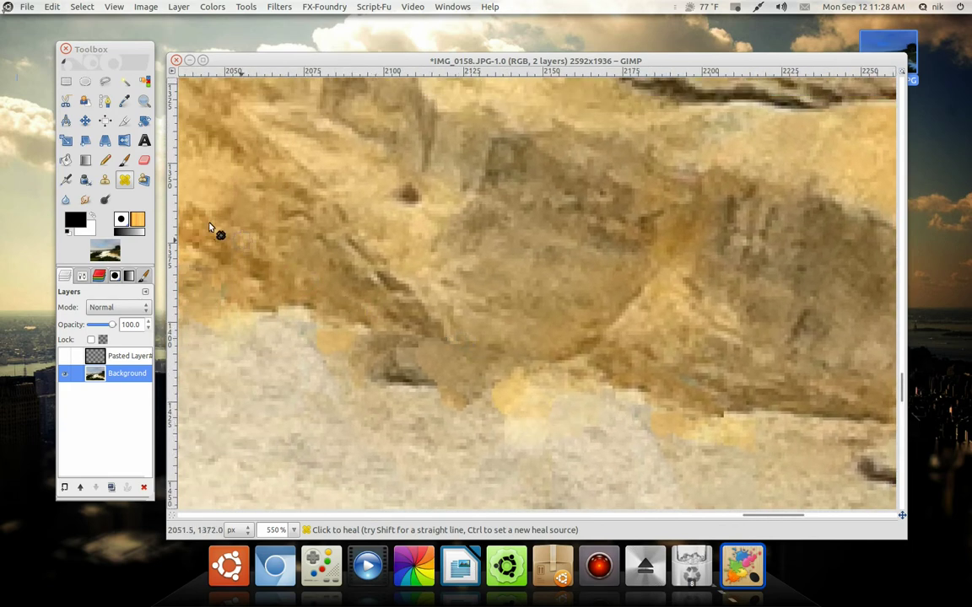
Outline a curved patch of rock about 30 px wide at the cliff base with Free Select and copy it to a new layer
click(105, 81)
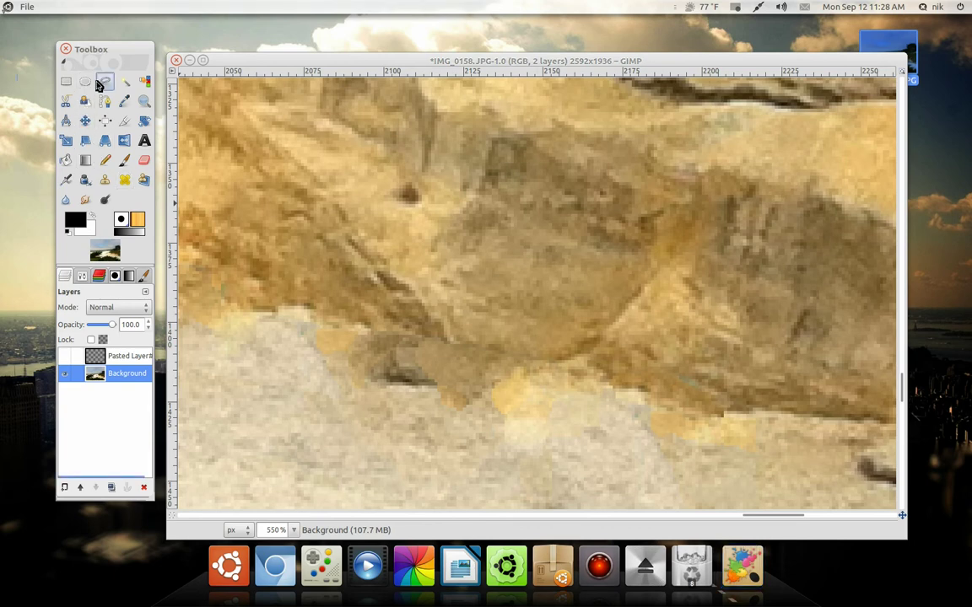
scroll(439, 261, down, 1)
scroll(439, 262, right, 1)
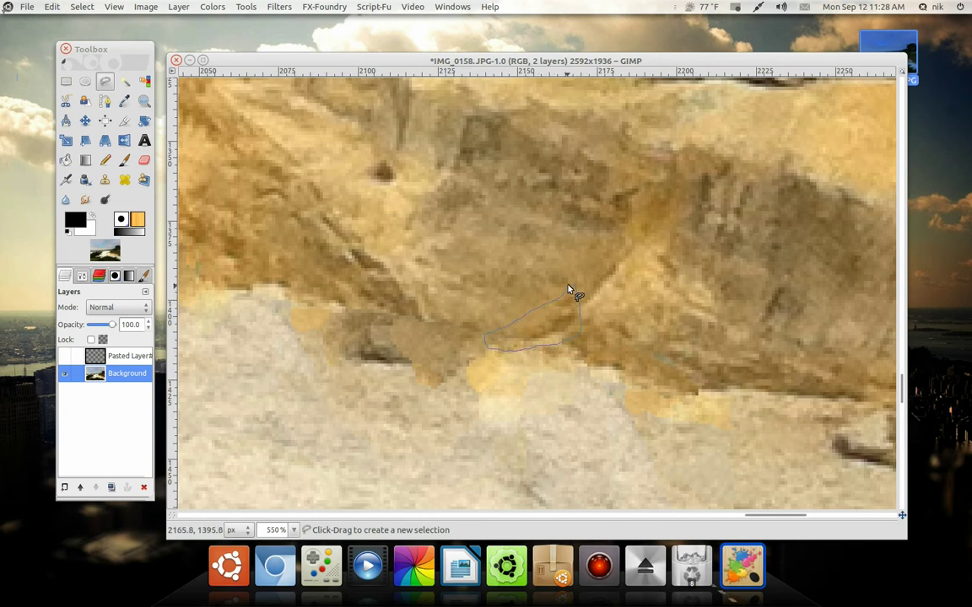
drag(571, 281, 572, 323)
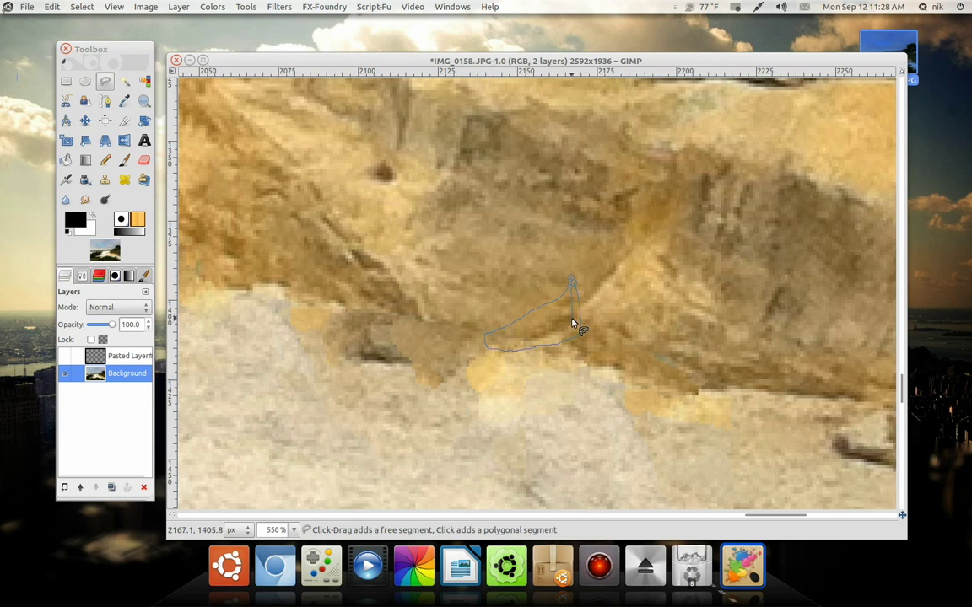
key(Return)
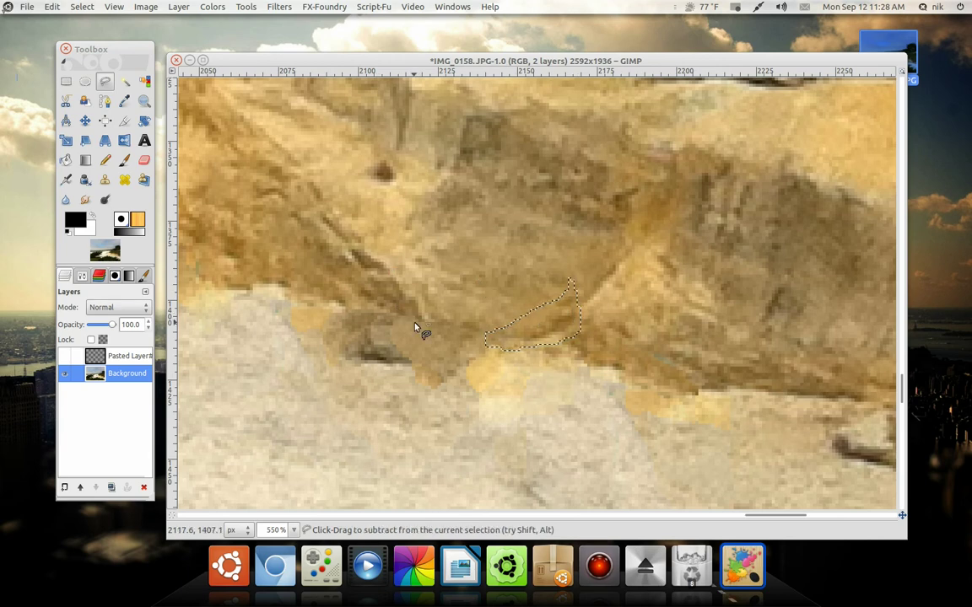
key(ctrl+c)
key(ctrl+v)
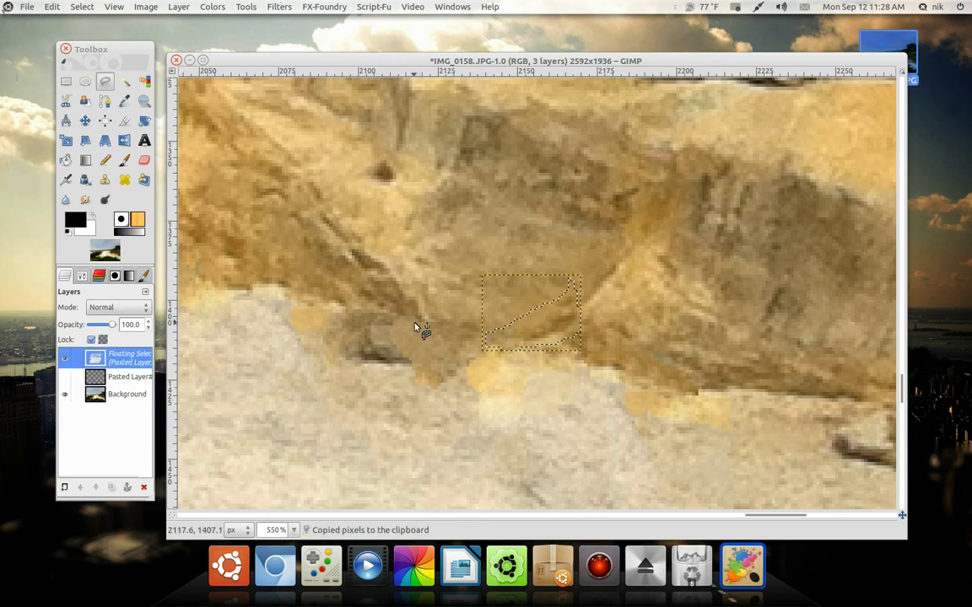
click(66, 487)
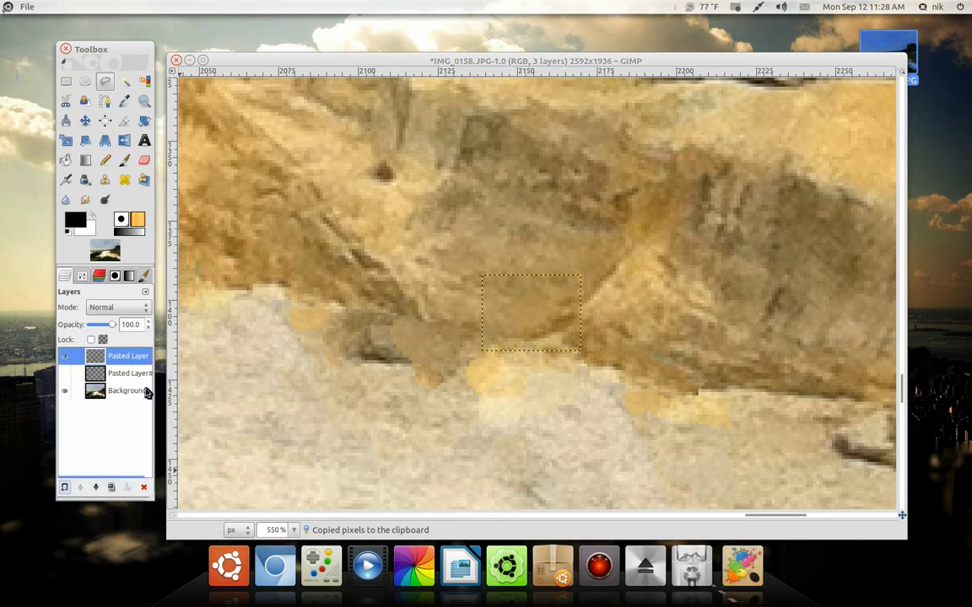
Move the rock patch layer down and left over the yellow spot at the cliff base and merge it into the Background
click(84, 121)
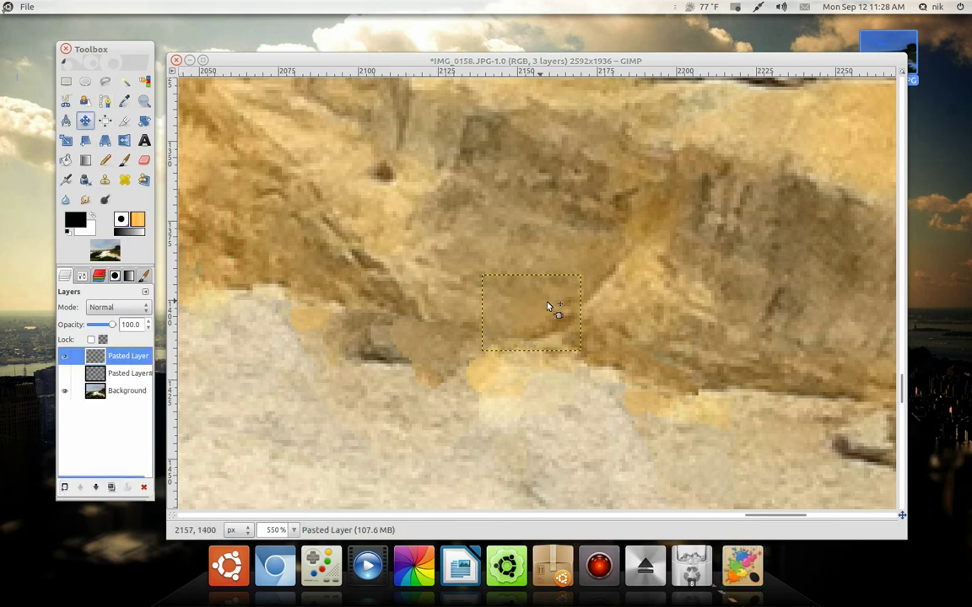
drag(548, 303, 540, 311)
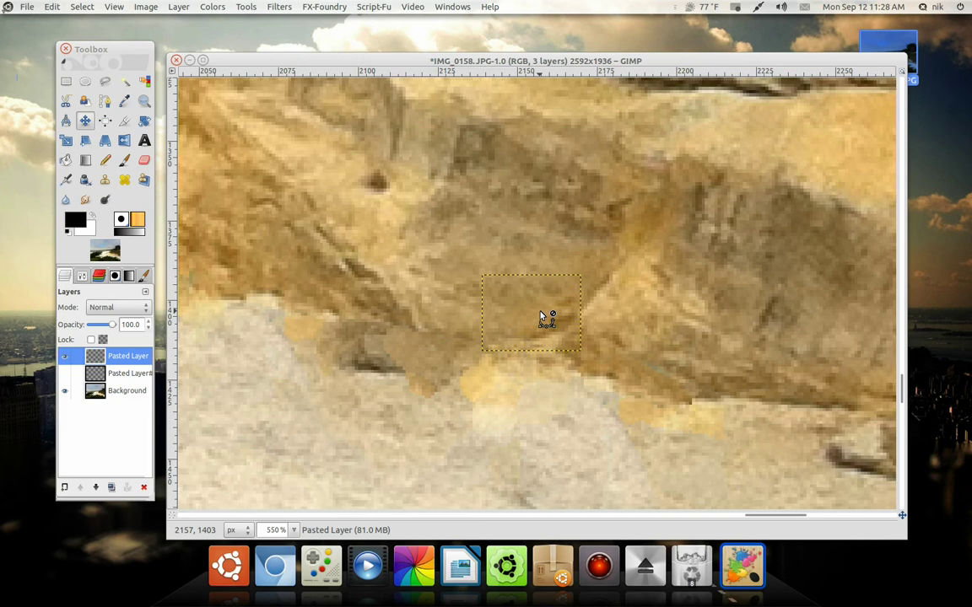
key(ctrl+z)
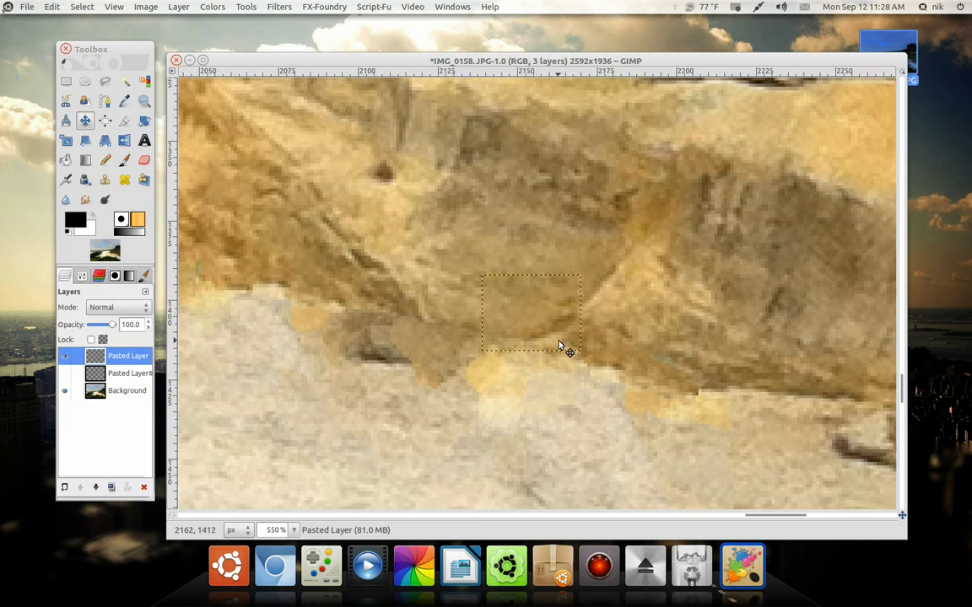
drag(558, 346, 520, 387)
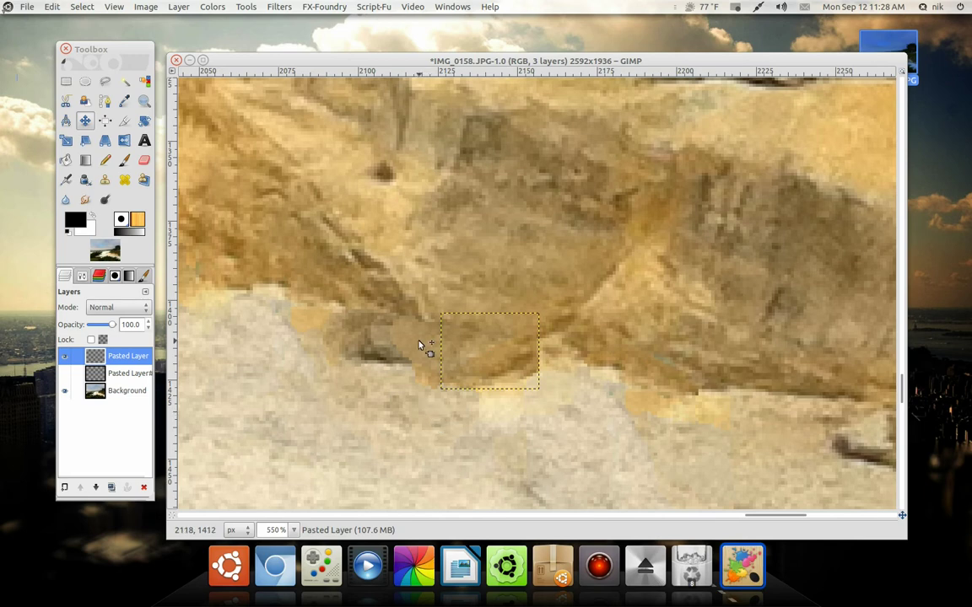
right_click(108, 361)
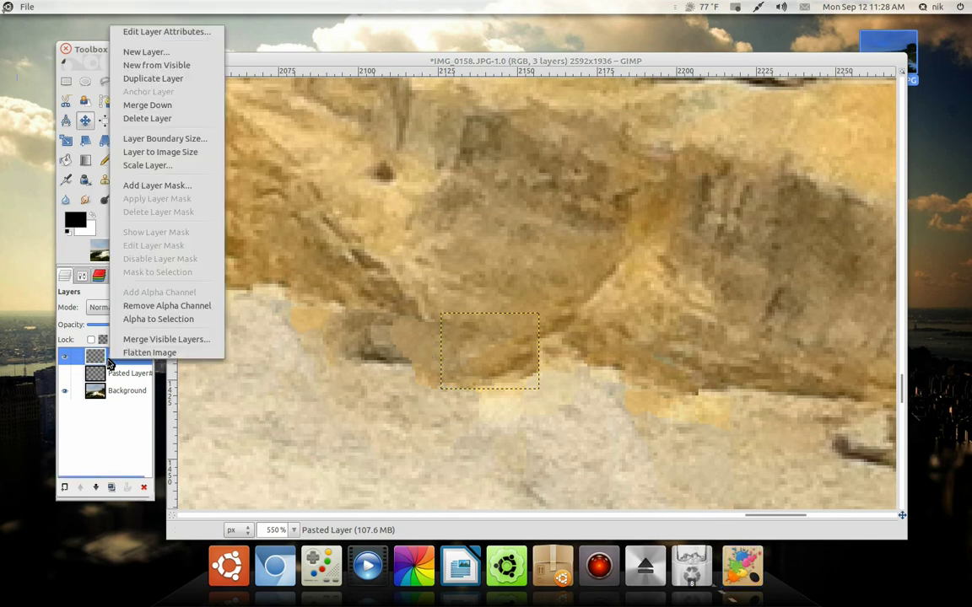
click(187, 105)
Resample the heal source near the cliff base and heal the boundary between the merged rock patch and the sand
click(124, 180)
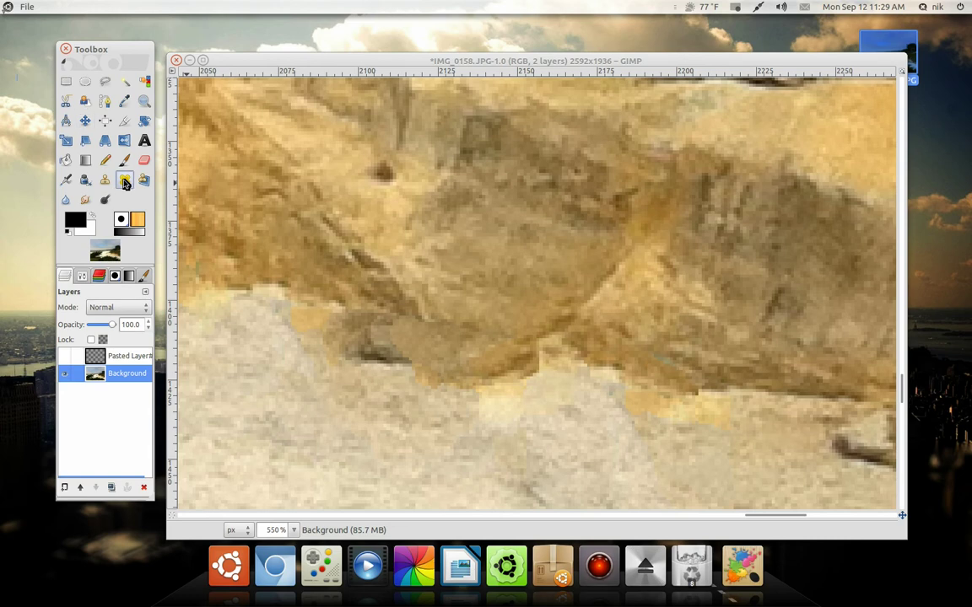
drag(483, 301, 420, 275)
ctrl+click(532, 319)
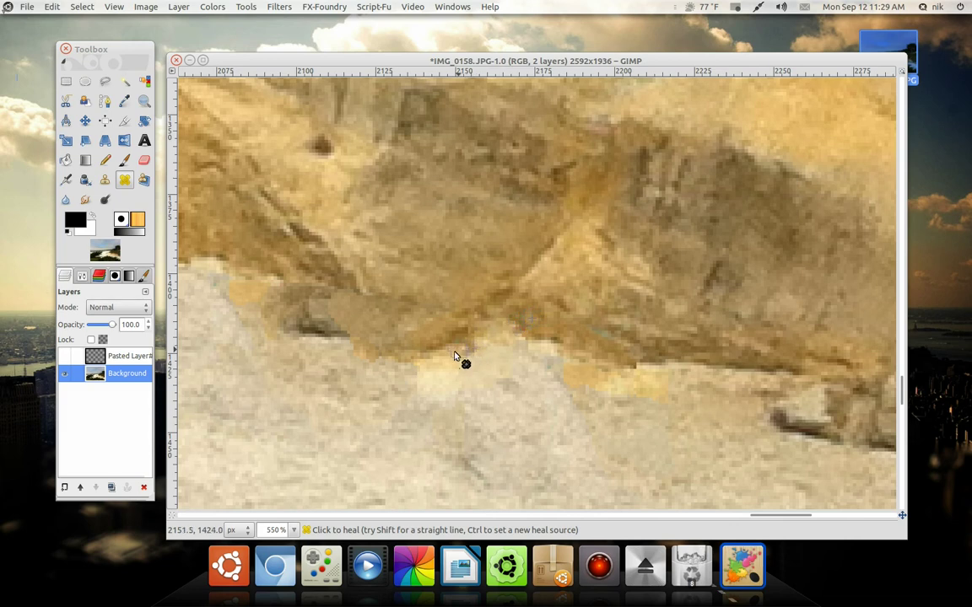
ctrl+click(497, 391)
drag(468, 364, 491, 345)
drag(393, 376, 627, 414)
drag(558, 401, 448, 345)
drag(461, 302, 438, 349)
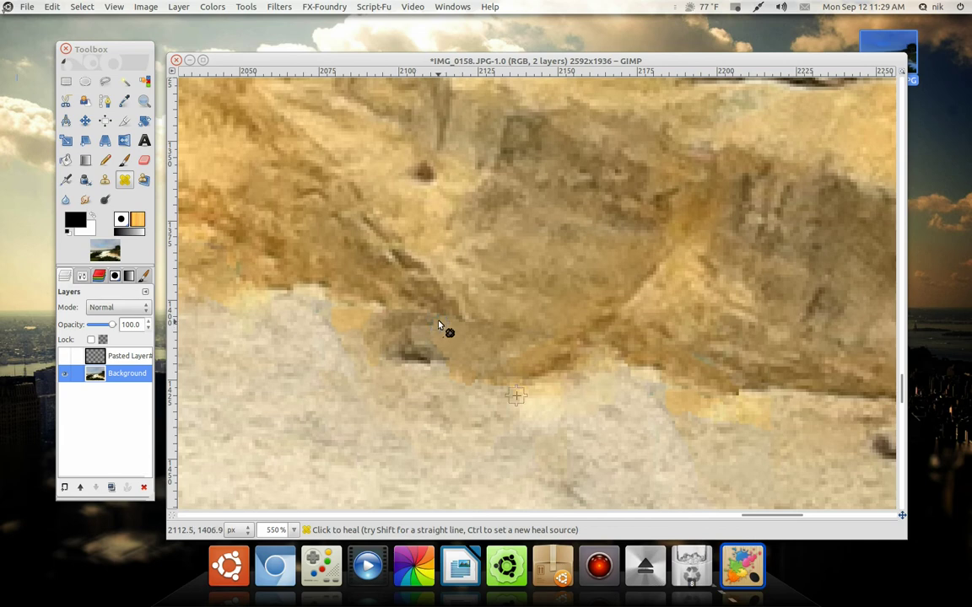
Outline a small rock patch about 20 px wide below the diagonal crack with Free Select and copy it to a new layer
drag(330, 303, 354, 327)
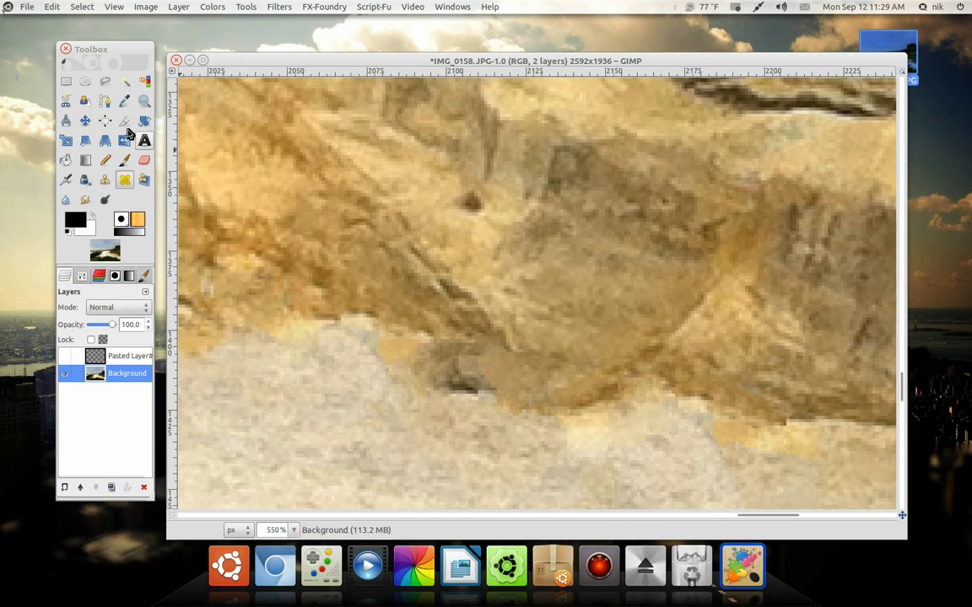
click(104, 81)
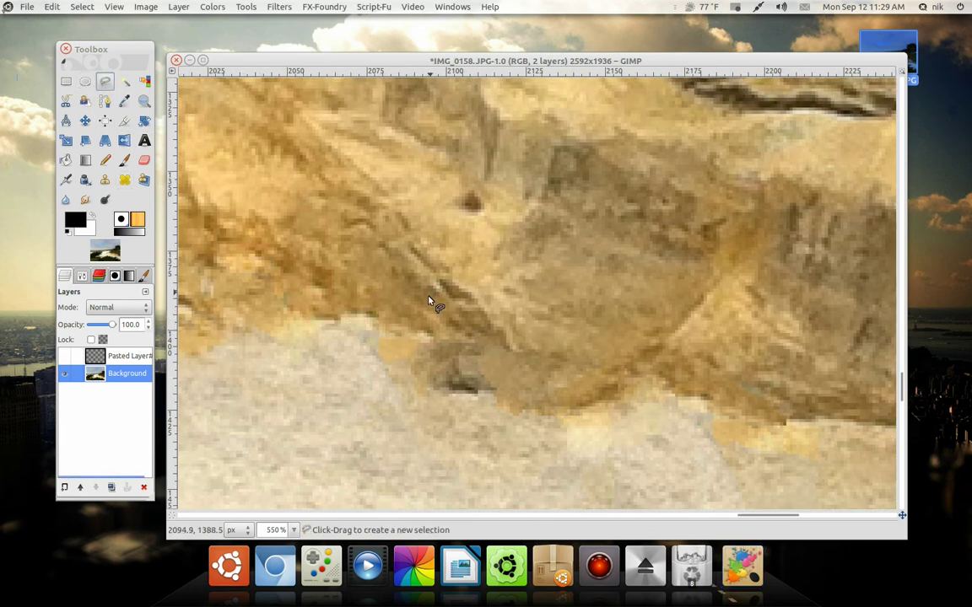
mouse_move(432, 301)
mouse_down()
mouse_move(446, 325)
mouse_move(486, 333)
mouse_up()
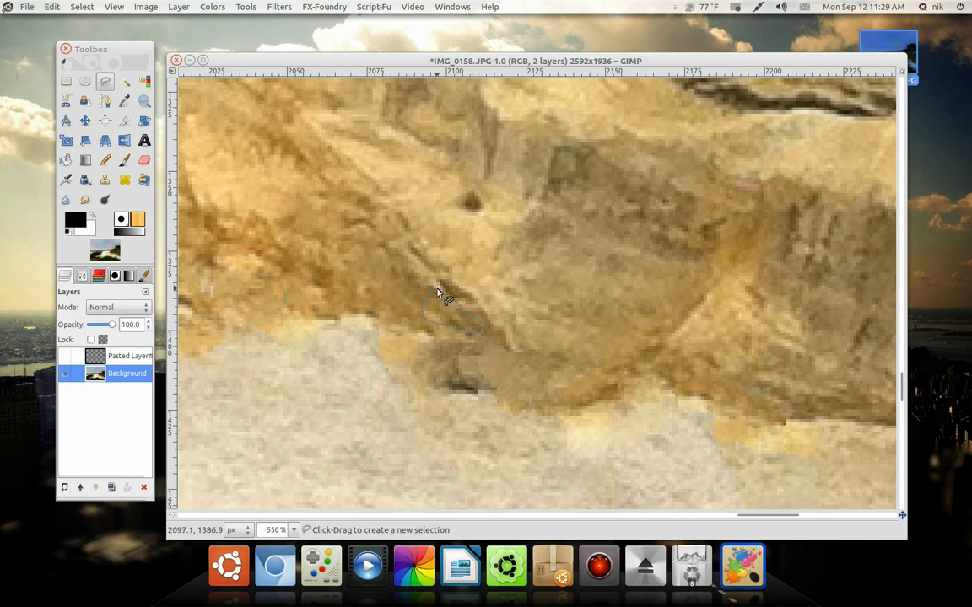
drag(432, 295, 433, 293)
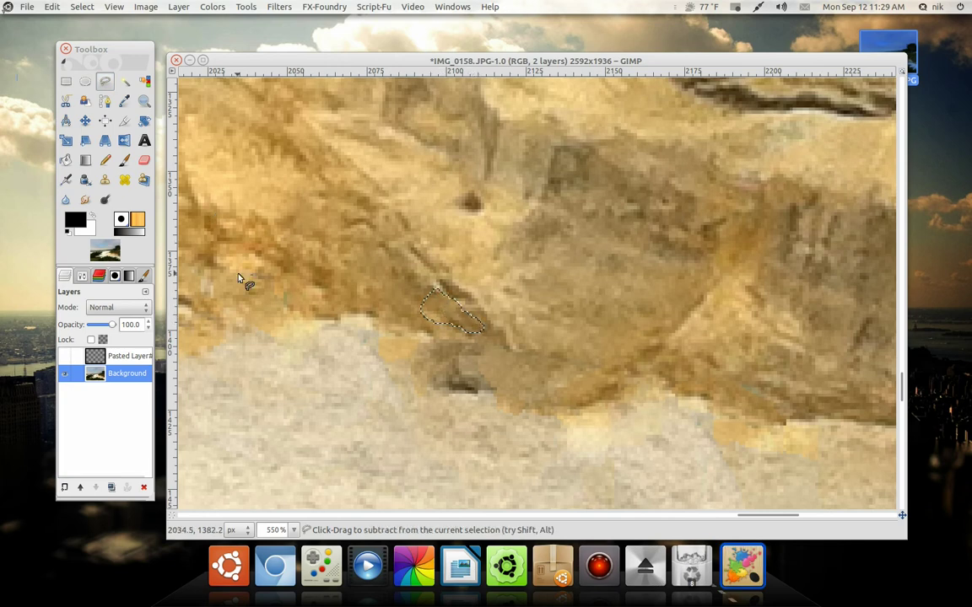
key(ctrl+c)
key(ctrl+v)
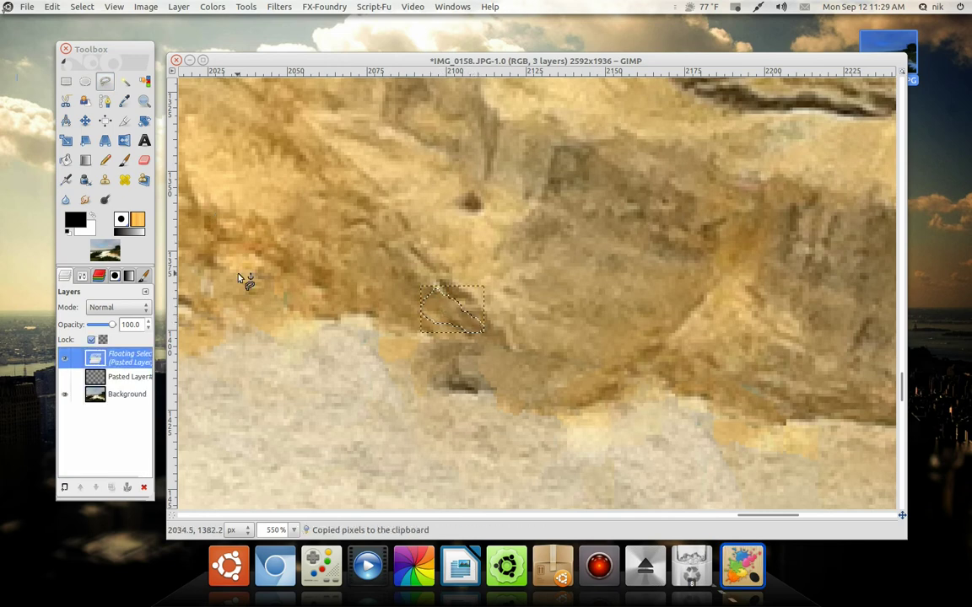
click(64, 487)
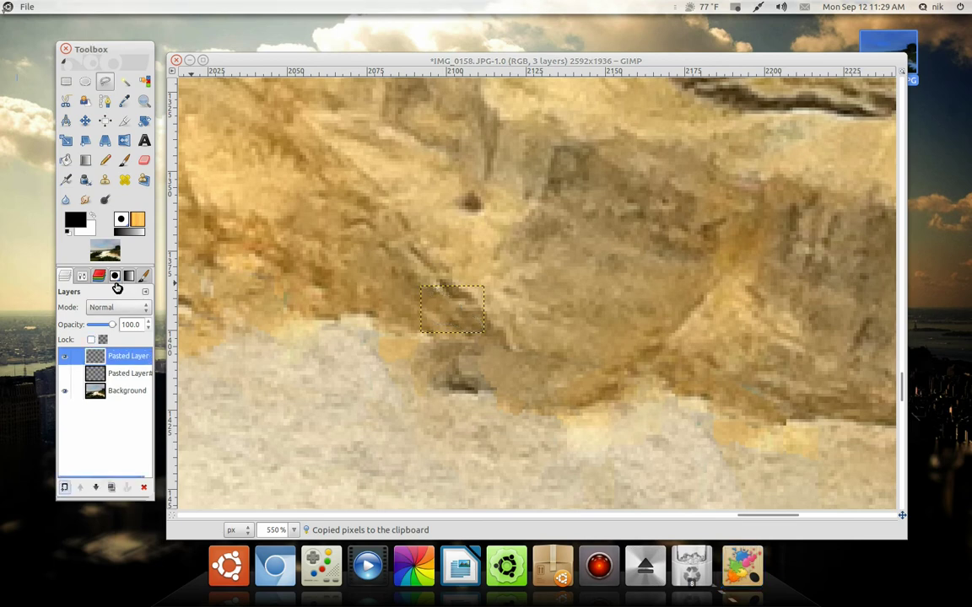
Move the small rock patch down and right over the smeared rock beside the dark hollow and merge it into the Background
click(86, 121)
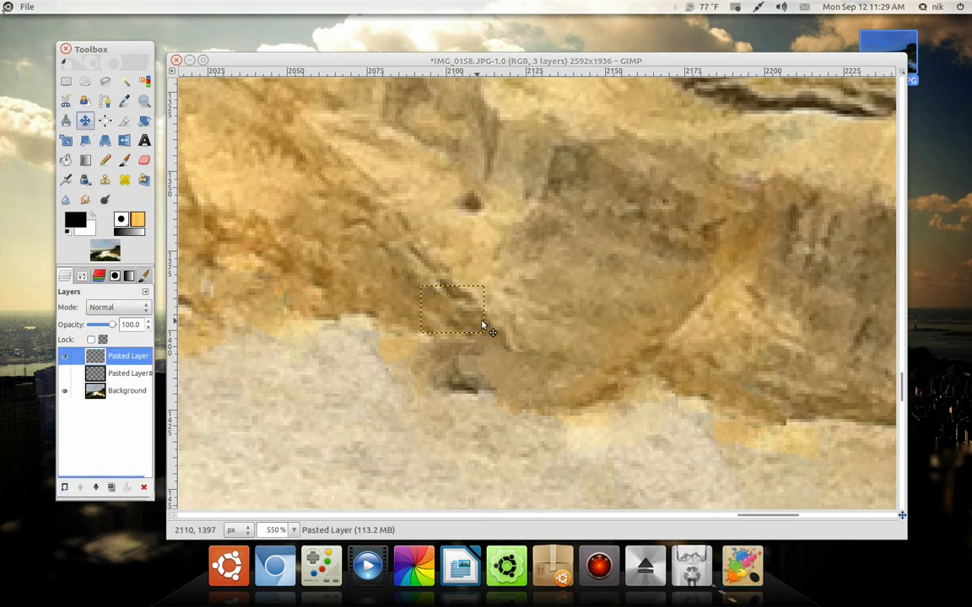
drag(458, 320, 518, 372)
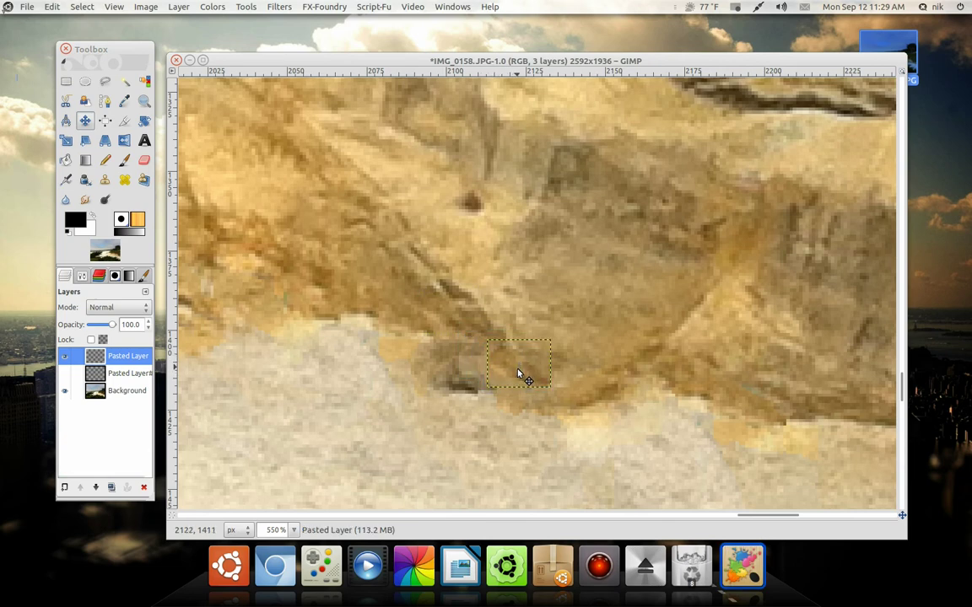
right_click(134, 355)
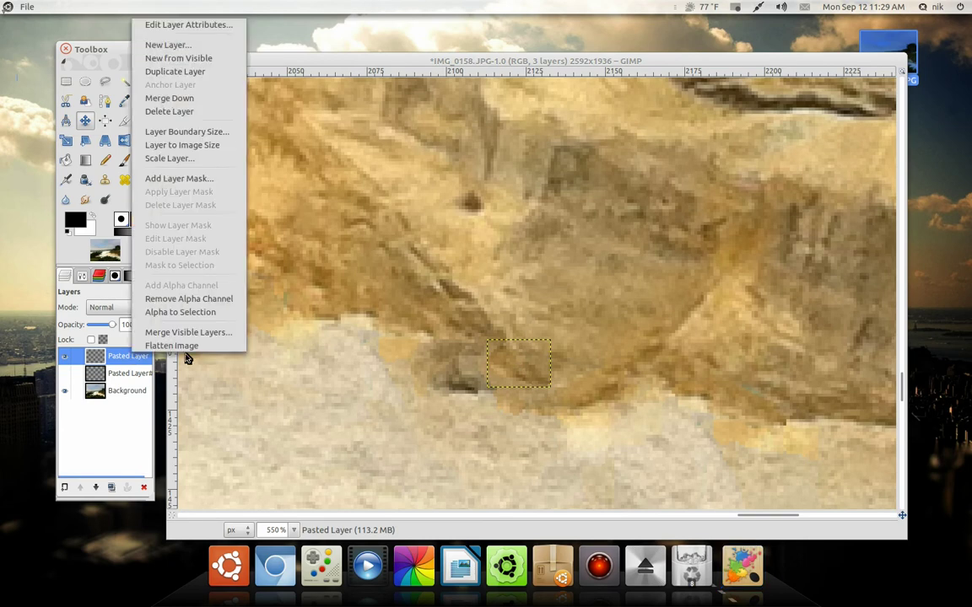
click(169, 99)
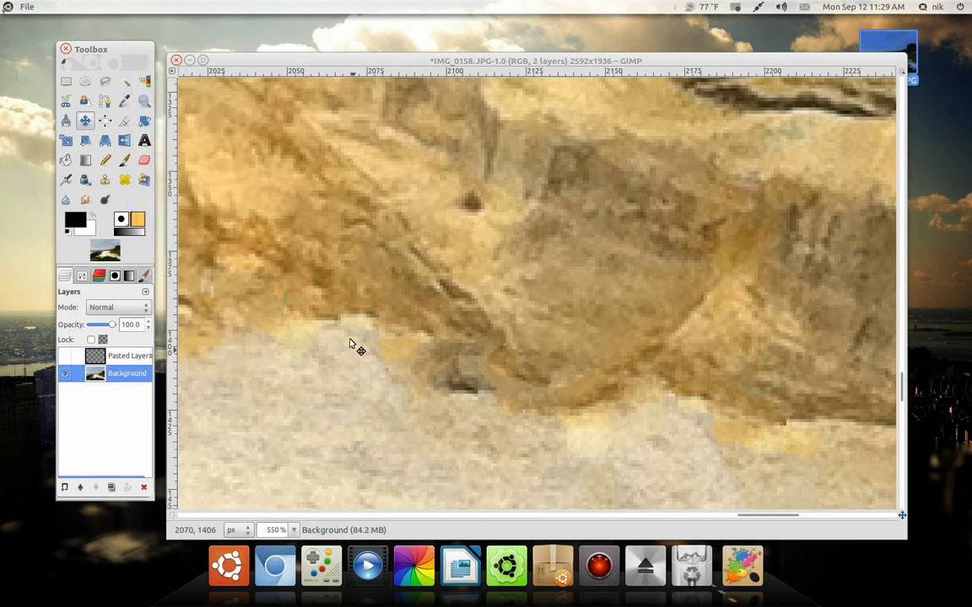
Try to heal the cliff-base rock beside the dark hollow from a source sampled in the hollow, undo it, and resample farther along the base
click(125, 183)
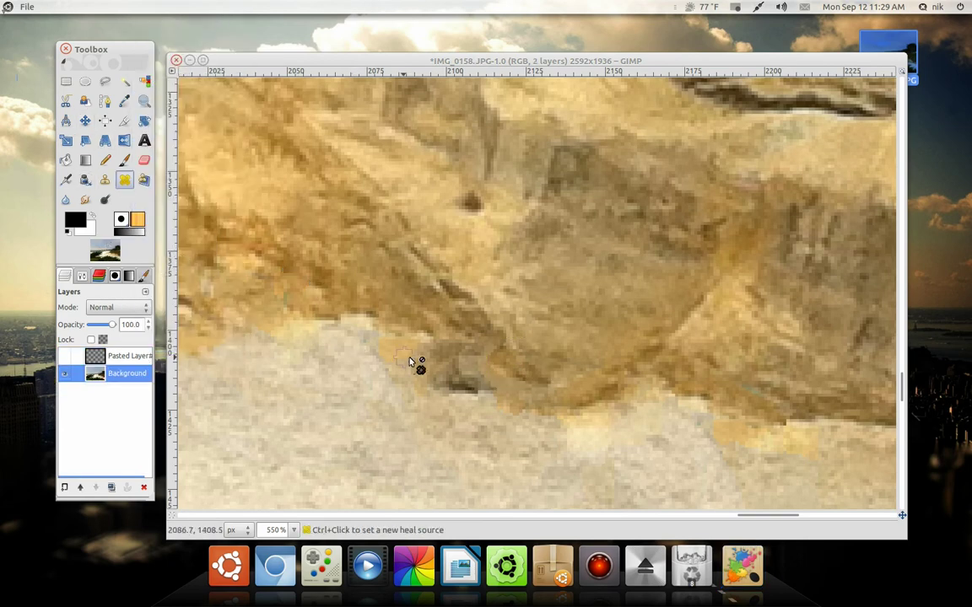
ctrl+click(455, 368)
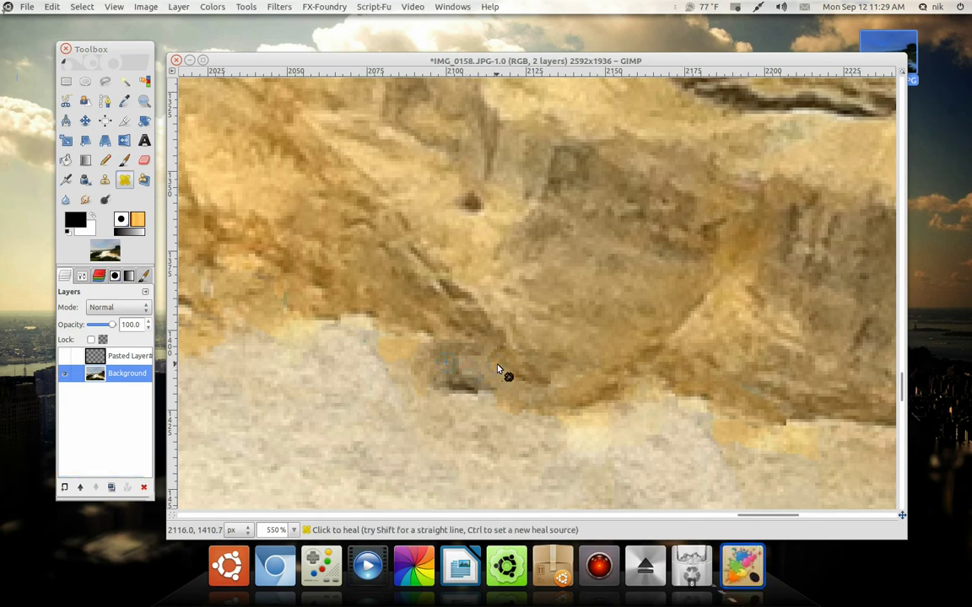
click(529, 386)
key(ctrl+z)
ctrl+click(585, 388)
Examine the retouched cliff base and the sand around the boulders for leftover smears
ctrl+scroll(545, 392, down, 3)
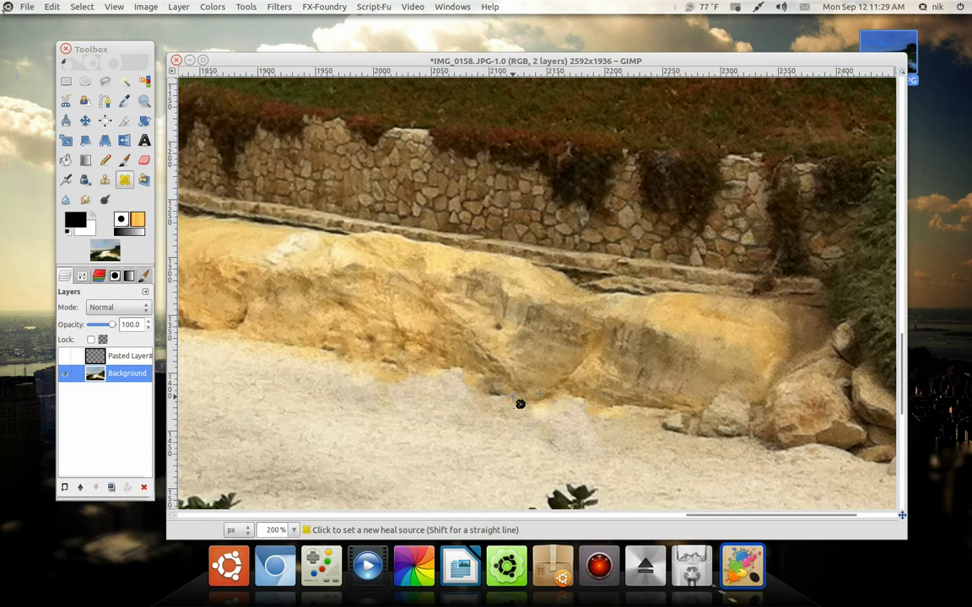
ctrl+scroll(456, 398, down, 1)
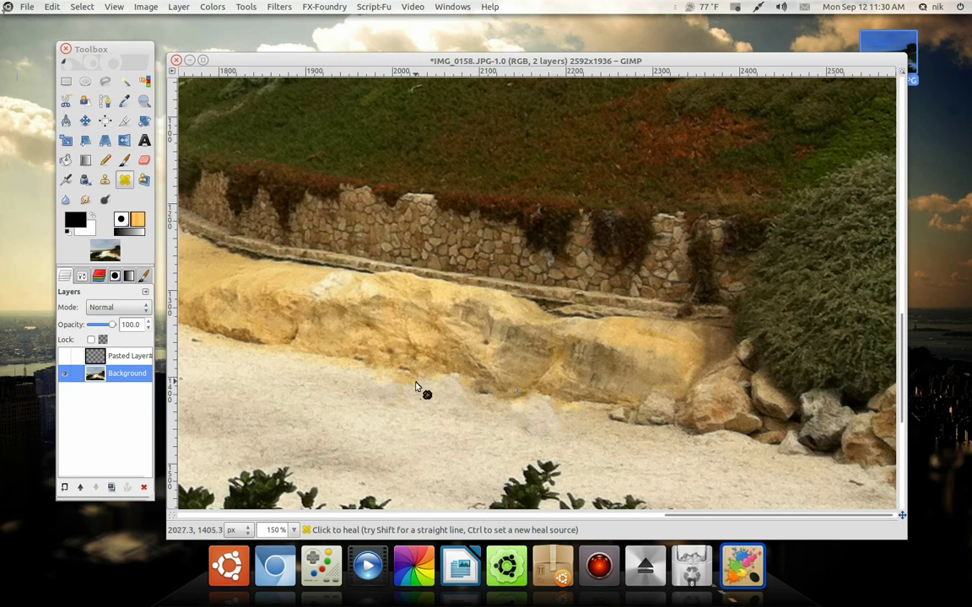
drag(637, 449, 521, 392)
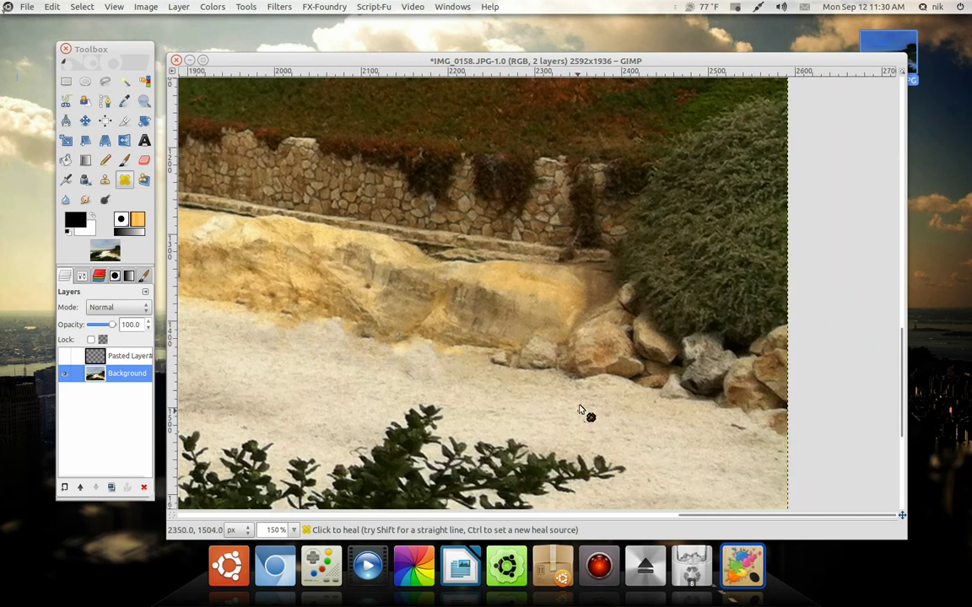
drag(402, 367, 623, 399)
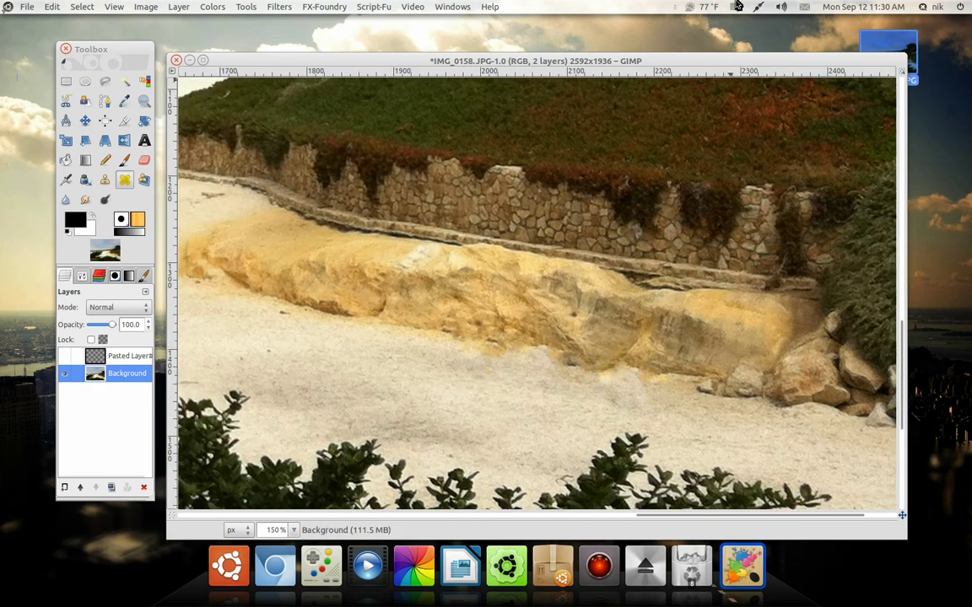
click(737, 7)
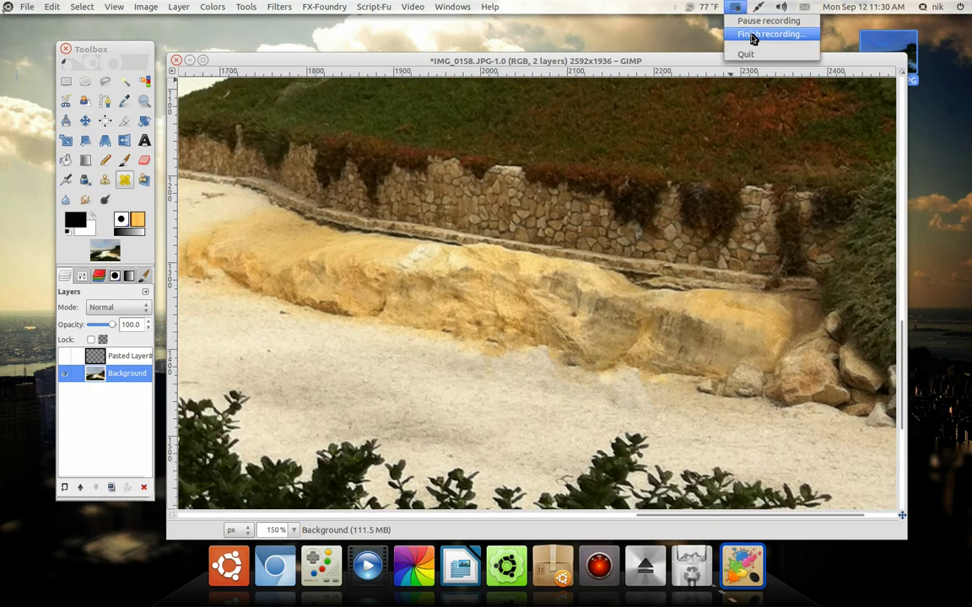
click(753, 35)
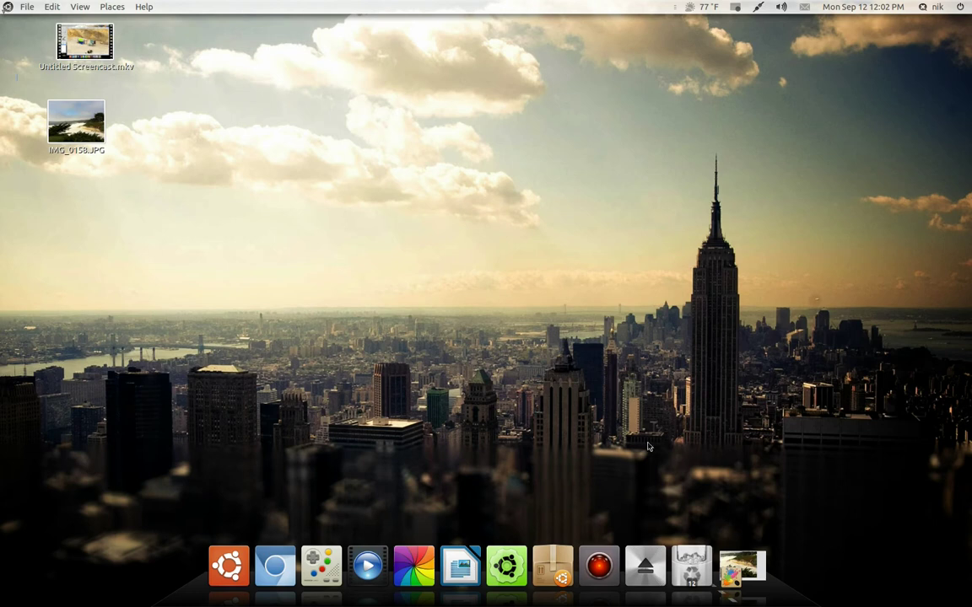
Bring up the retouched IMG_01.JPG in GIMP, inspect the cliff base and sand up close and as a whole, and minimize it
click(742, 566)
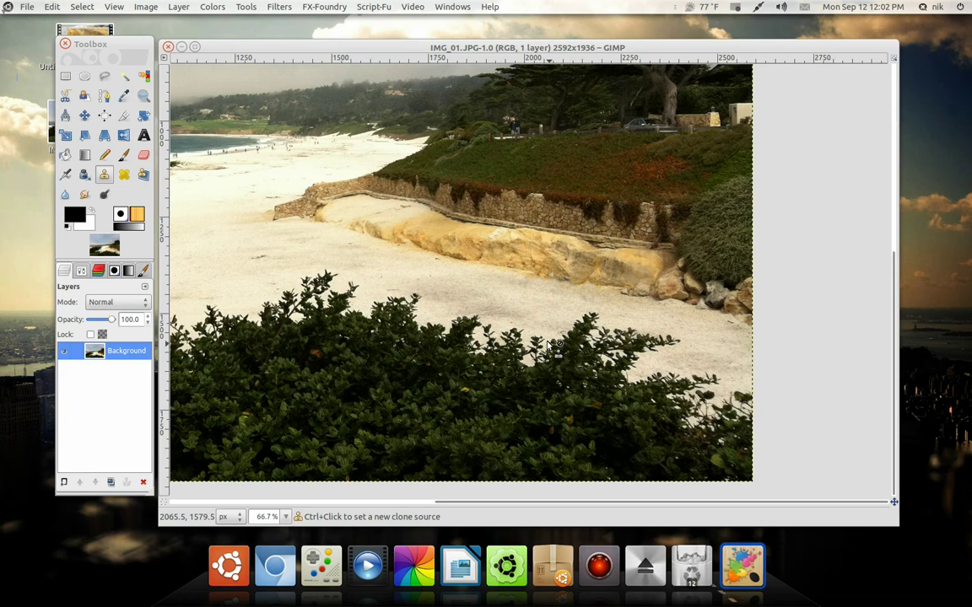
drag(538, 304, 511, 304)
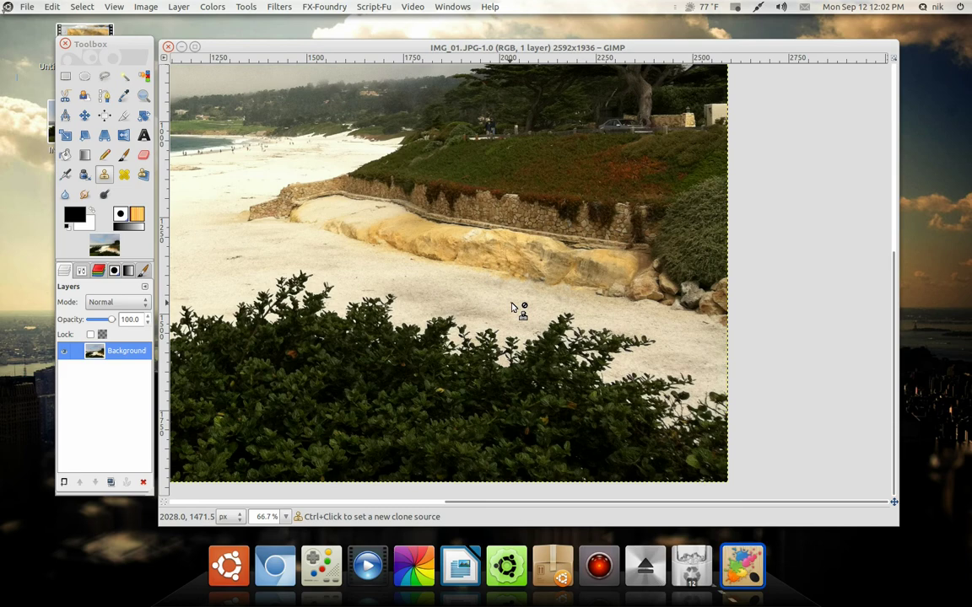
ctrl+scroll(511, 306, up, 2)
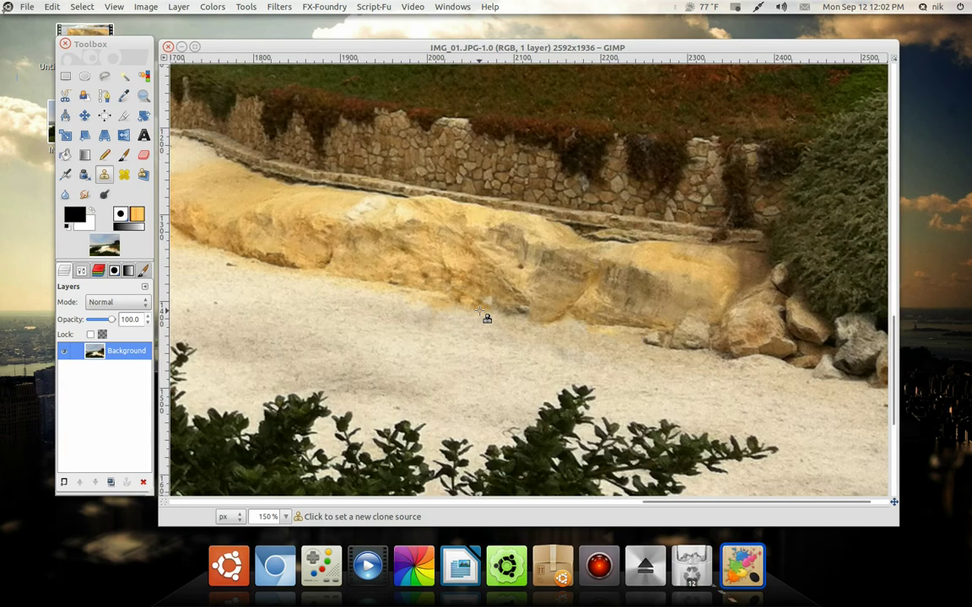
ctrl+scroll(488, 312, down, 2)
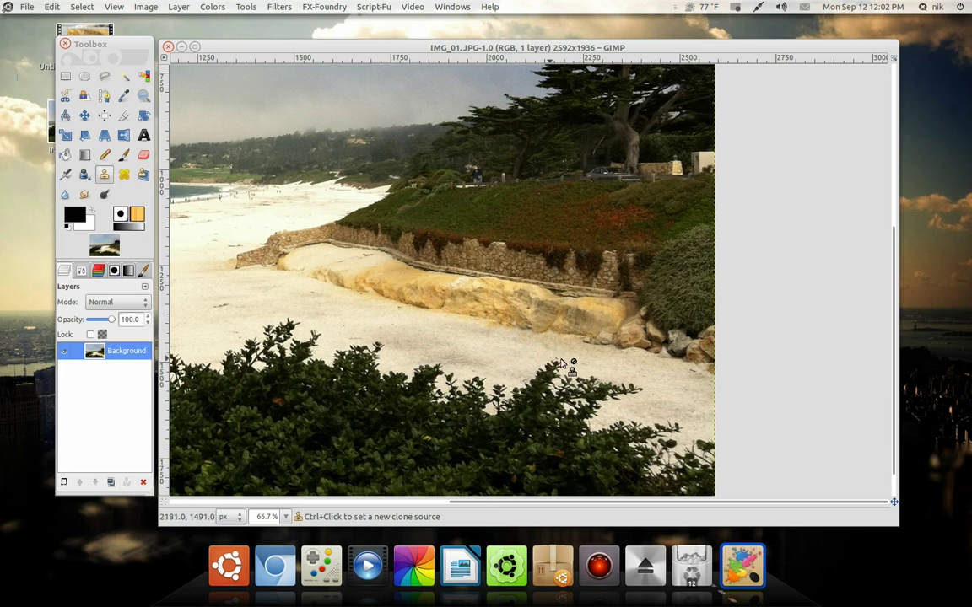
click(182, 48)
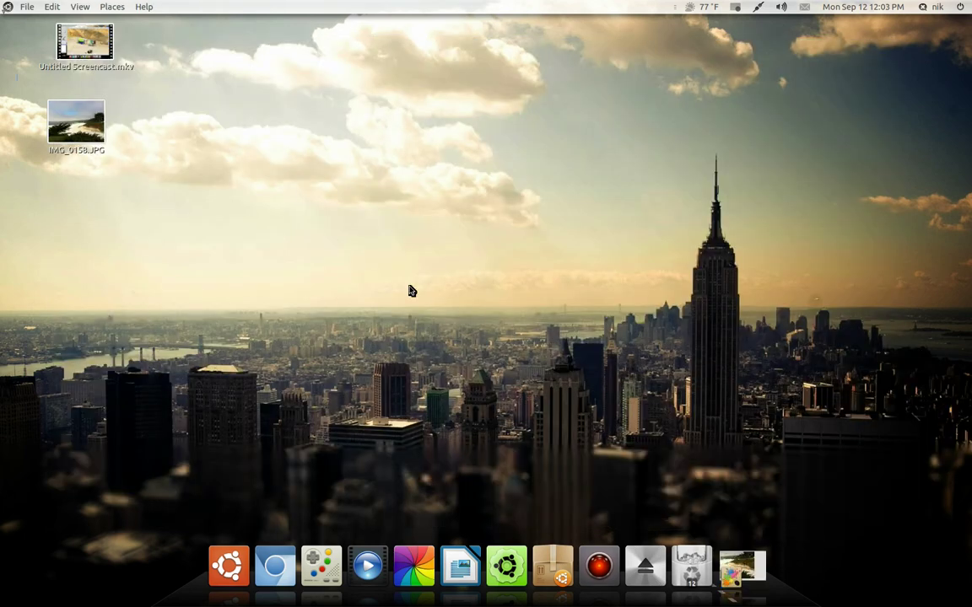
Restore the GIMP image and save it to the Desktop as IMG_01.JPG, flattened on export with JPEG quality 100
click(741, 568)
click(47, 6)
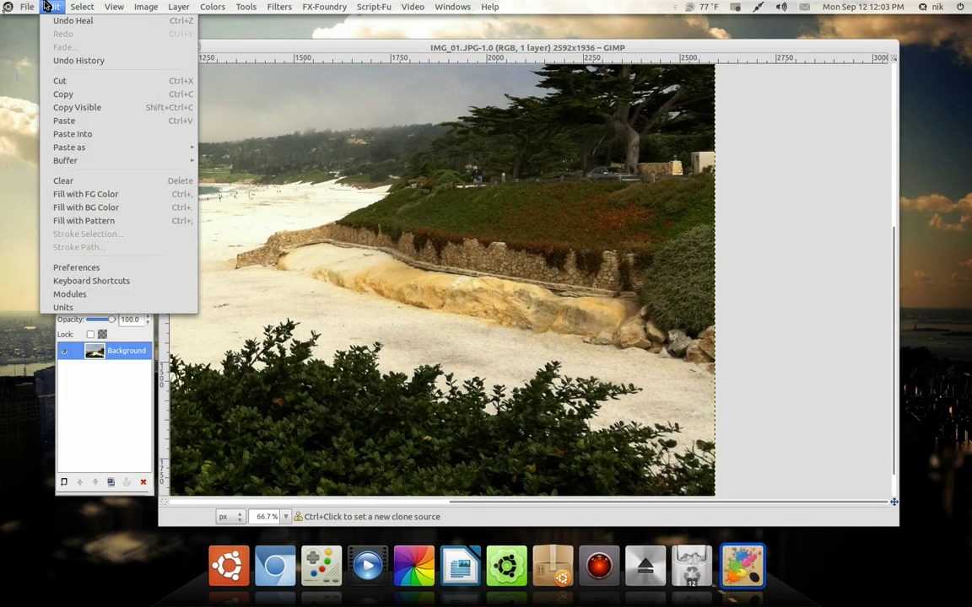
mouse_move(99, 150)
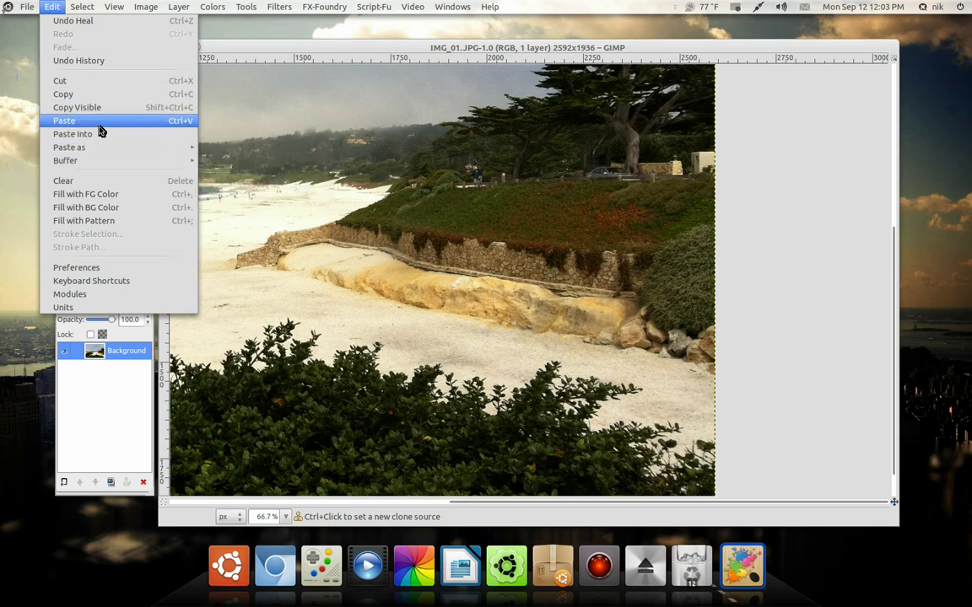
mouse_move(28, 6)
click(61, 123)
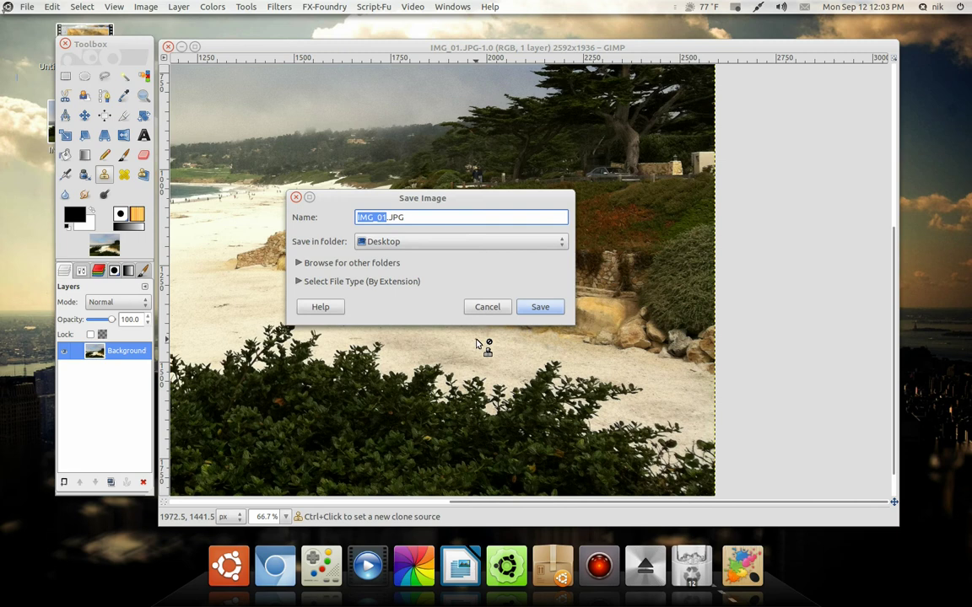
click(539, 310)
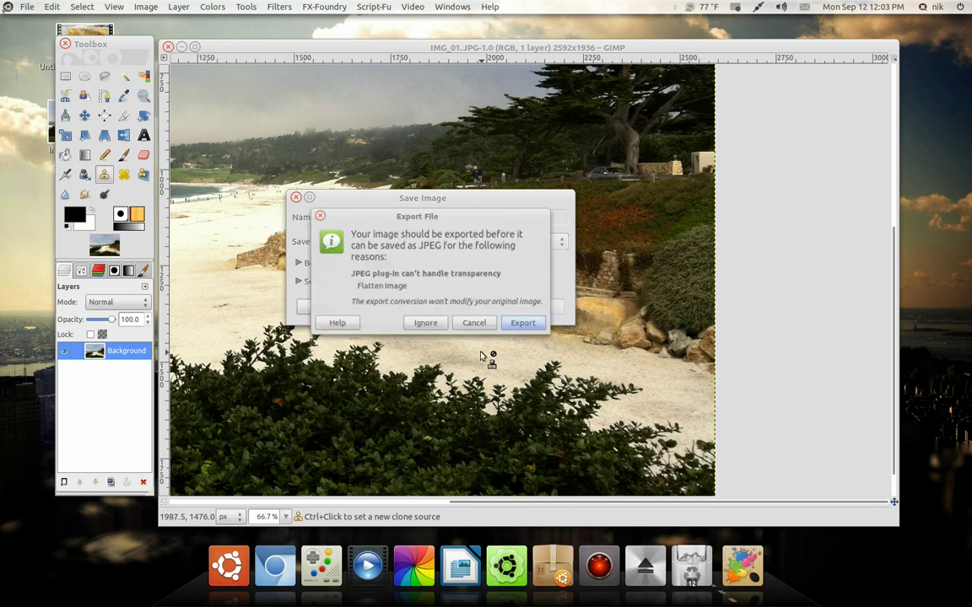
click(531, 328)
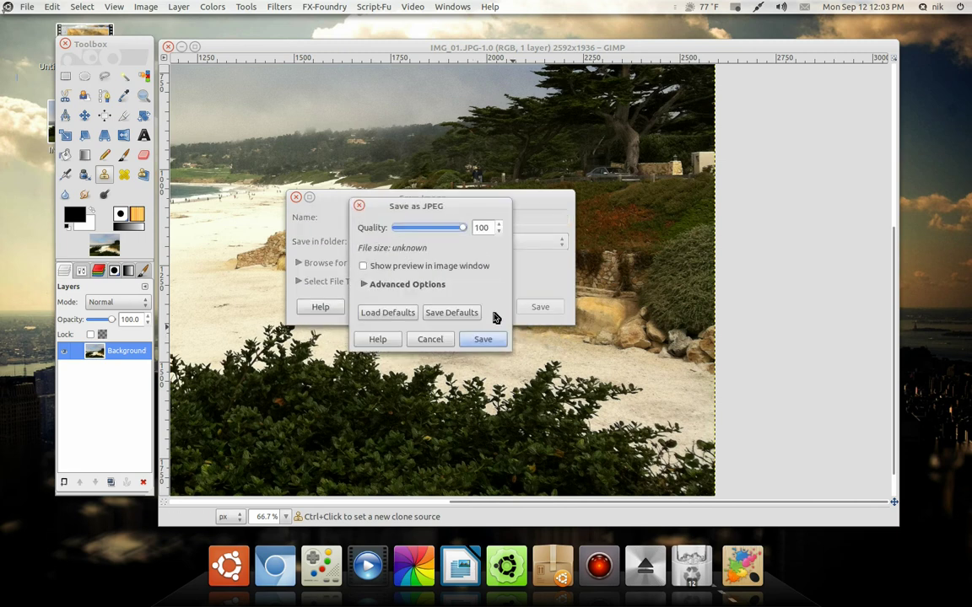
click(493, 345)
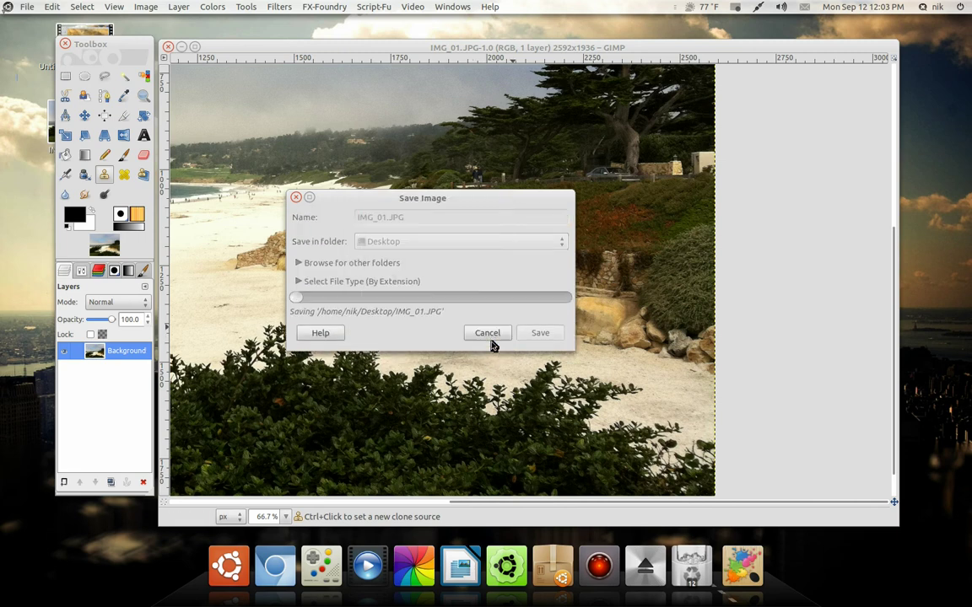
Open the original IMG_0158.JPG from the desktop in the image viewer and switch repeatedly between it and IMG_01.JPG to compare them
click(180, 48)
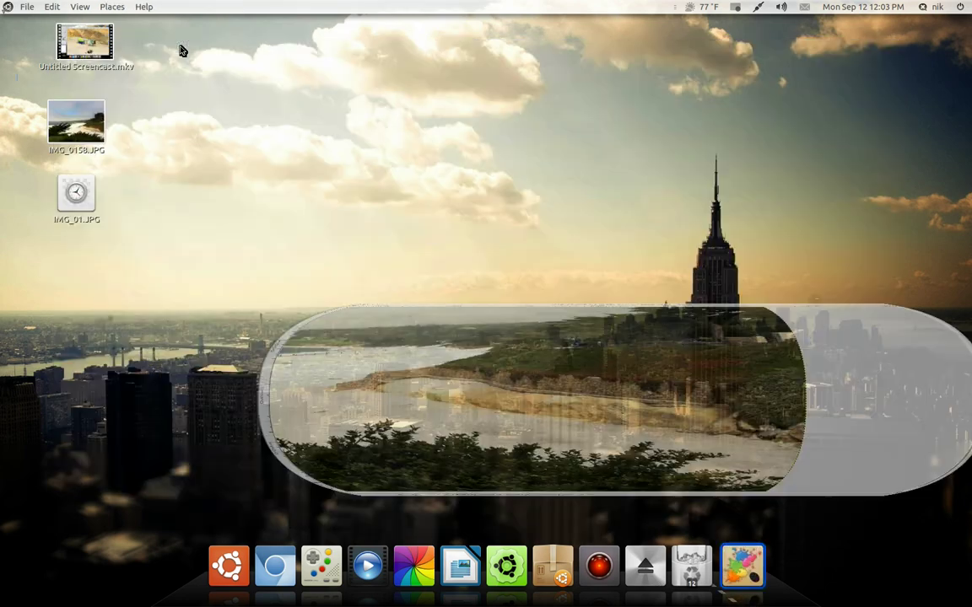
double_click(76, 122)
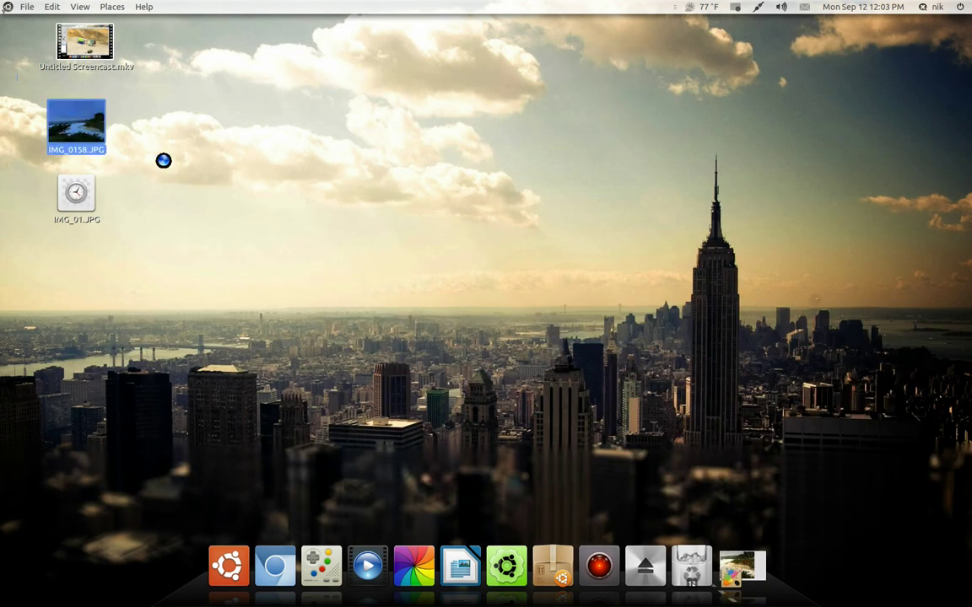
scroll(655, 372, up, 10)
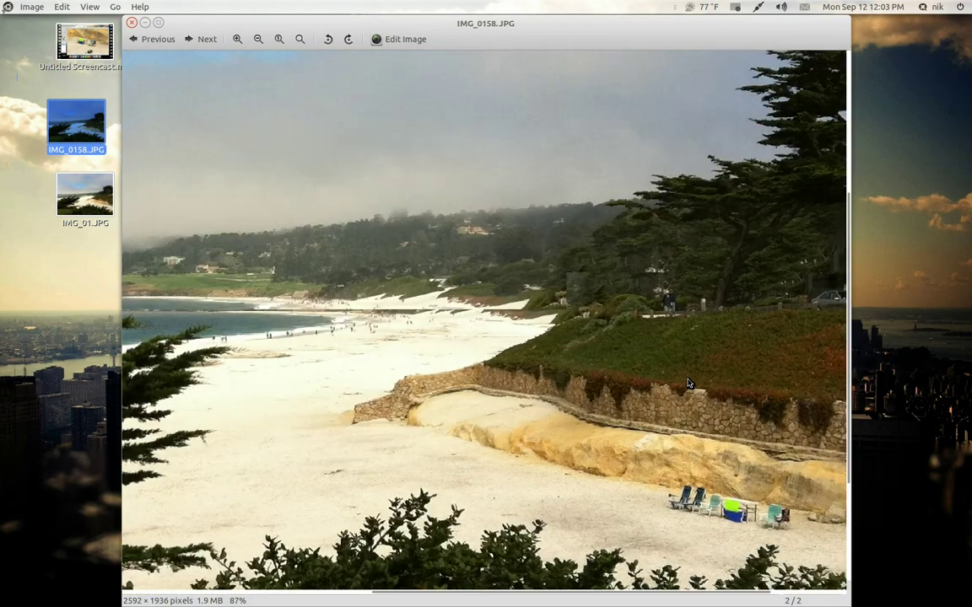
scroll(527, 219, down, 6)
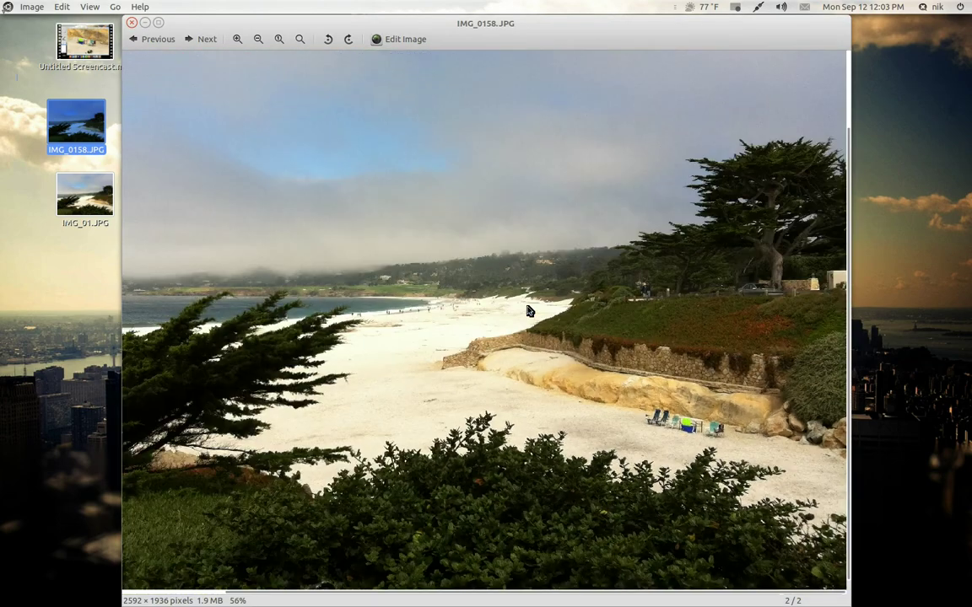
click(199, 39)
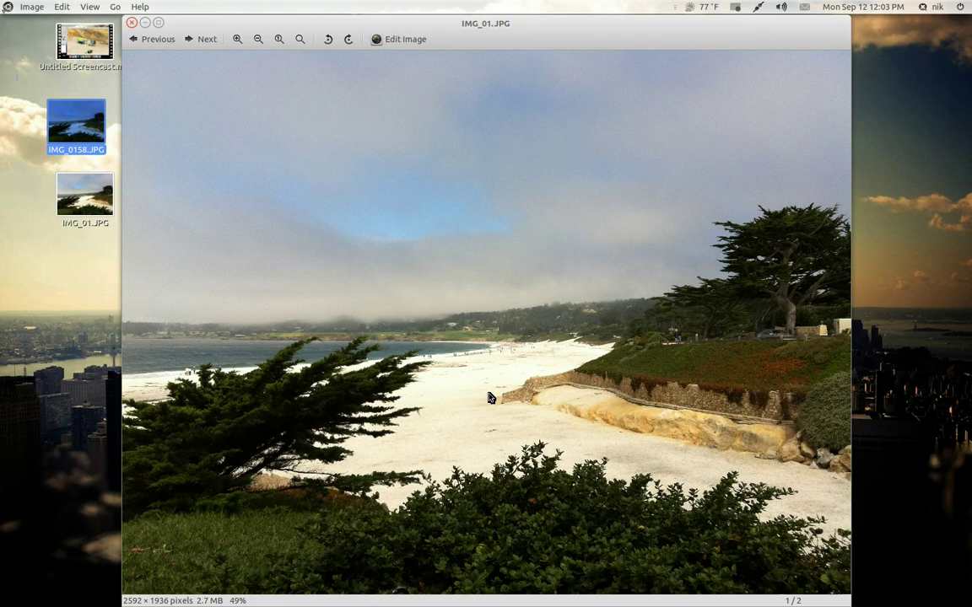
click(207, 42)
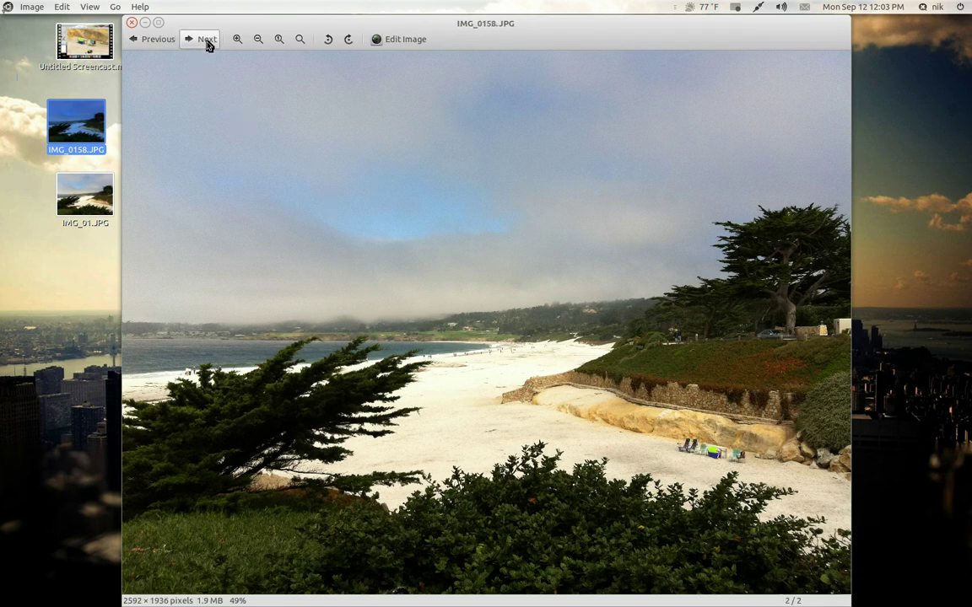
click(207, 44)
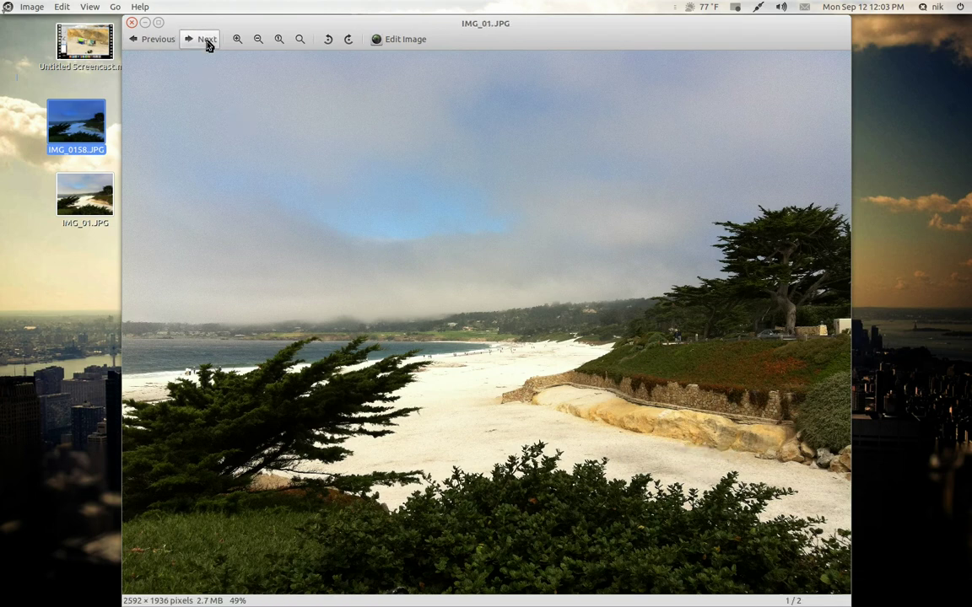
click(208, 42)
click(207, 44)
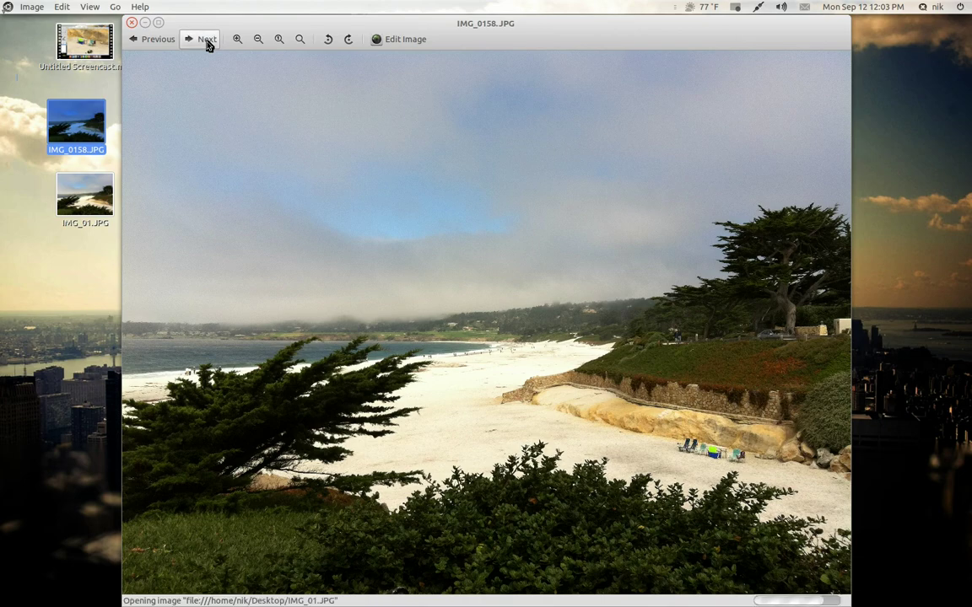
Inspect the retouched cliff and sand in IMG_01.JPG up close, return to IMG_0158.JPG for comparison, and close the image viewer
scroll(650, 372, up, 3)
drag(650, 372, 419, 207)
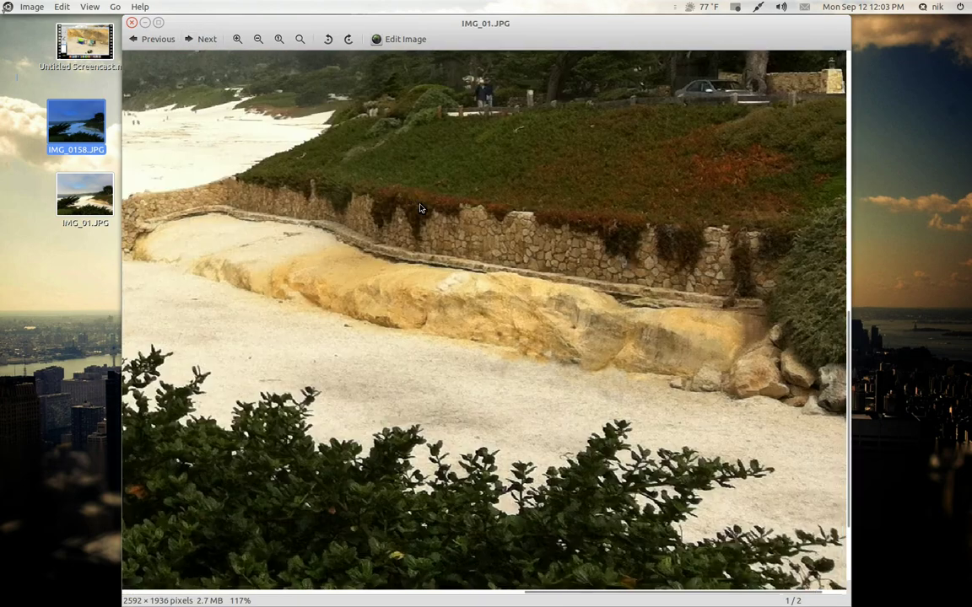
click(205, 41)
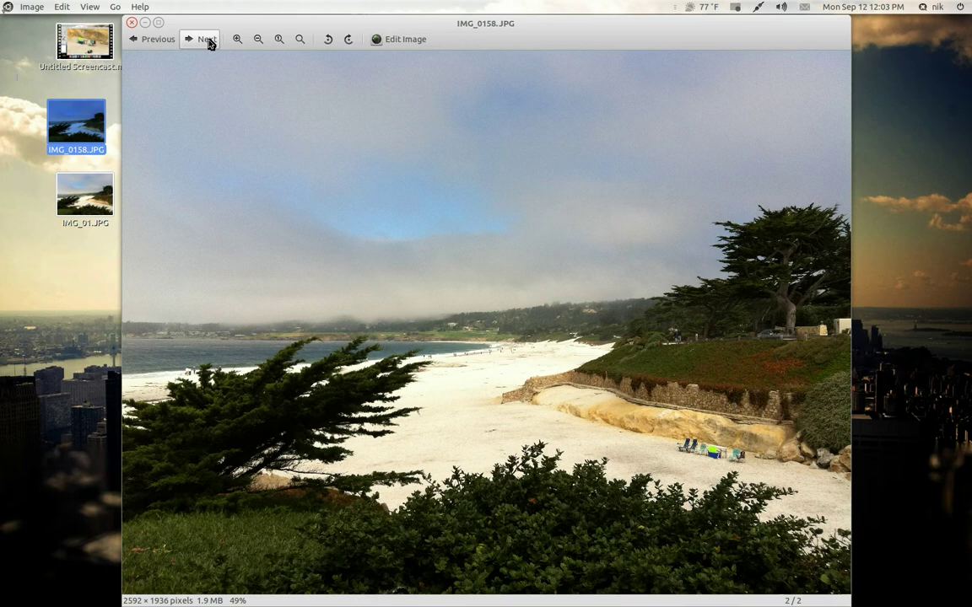
click(133, 23)
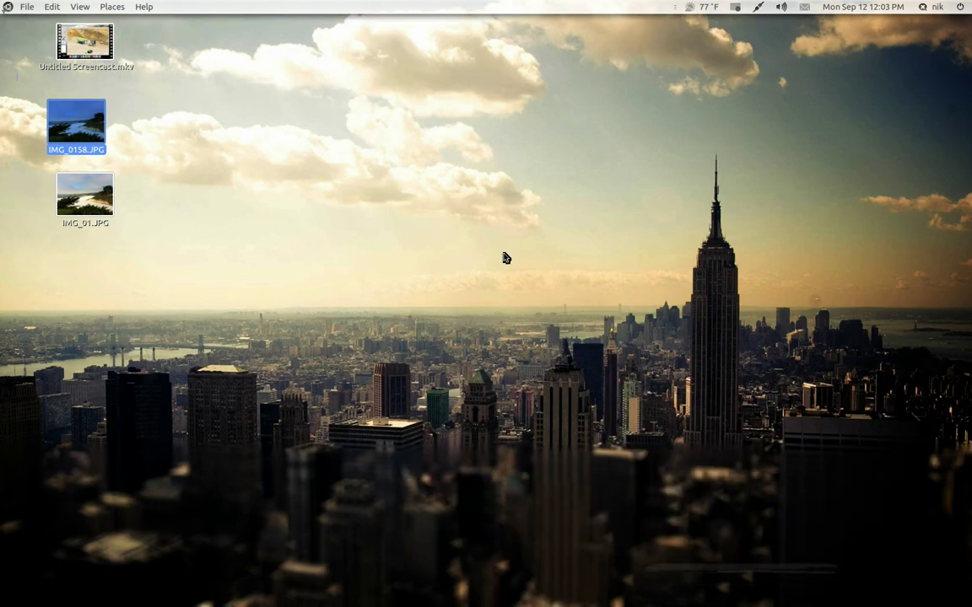
click(734, 7)
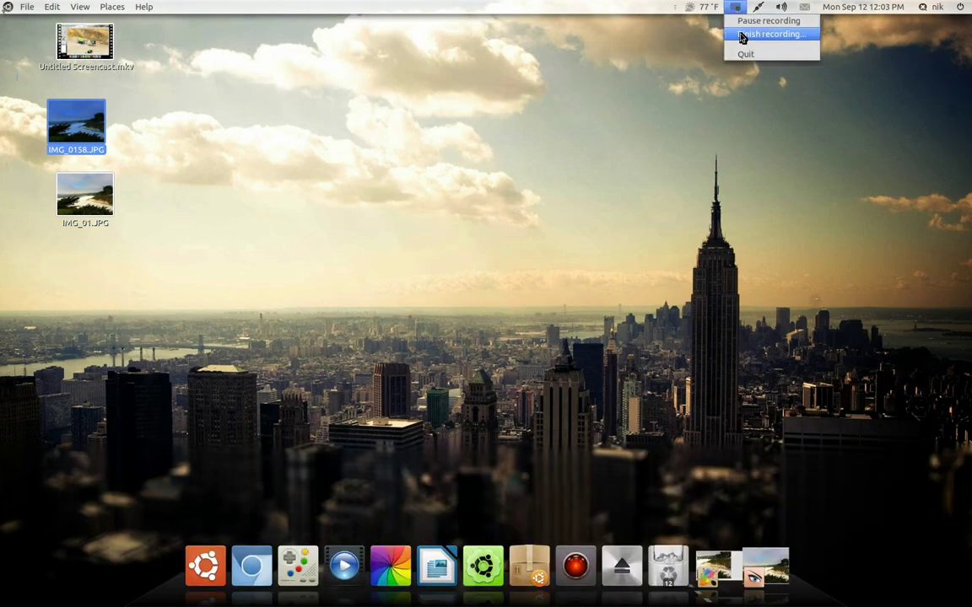